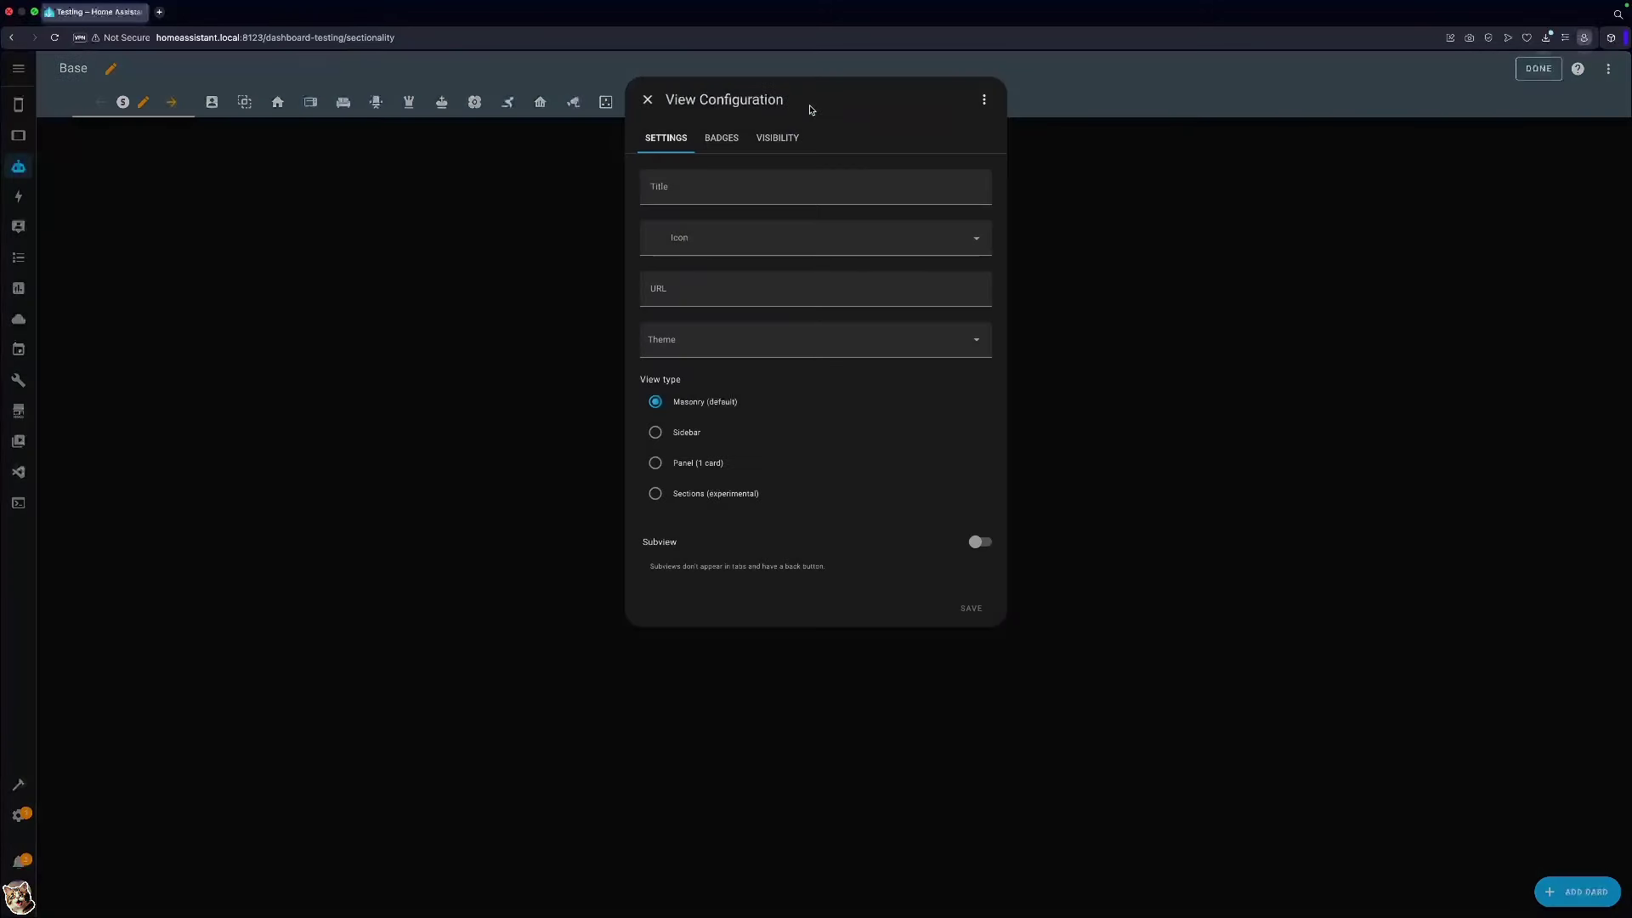
Title the new view '1' and give it the mdi:alpha-i-circle icon.
{"action": "left_click", "coordinate": [693, 187]}
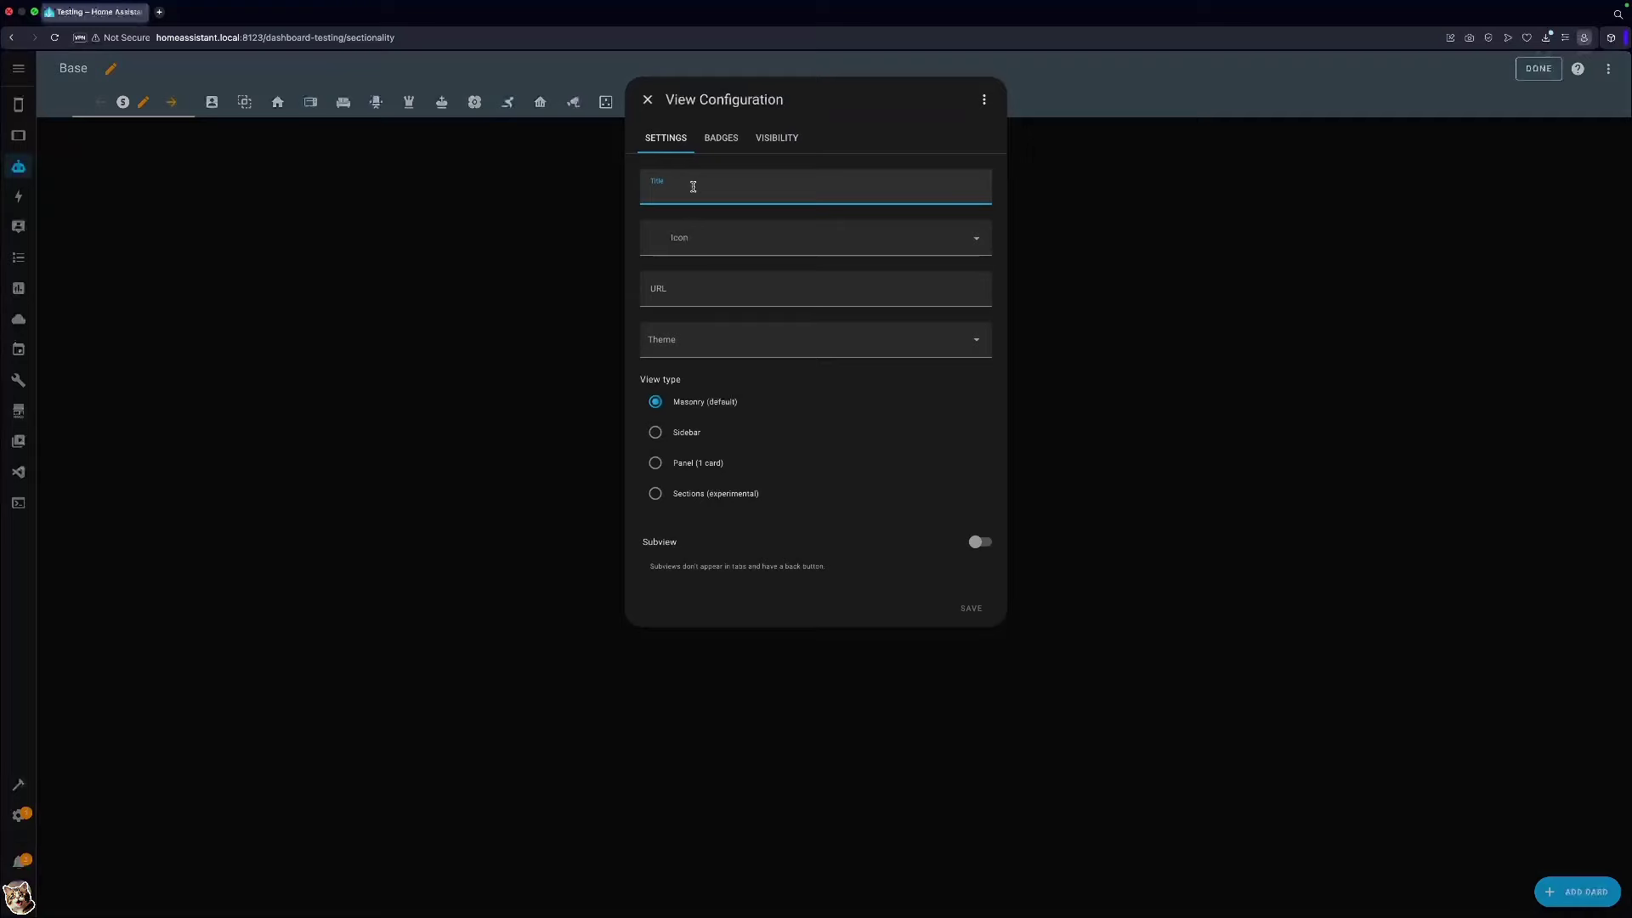
{"action": "type", "text": "1"}
{"action": "left_click", "coordinate": [703, 238]}
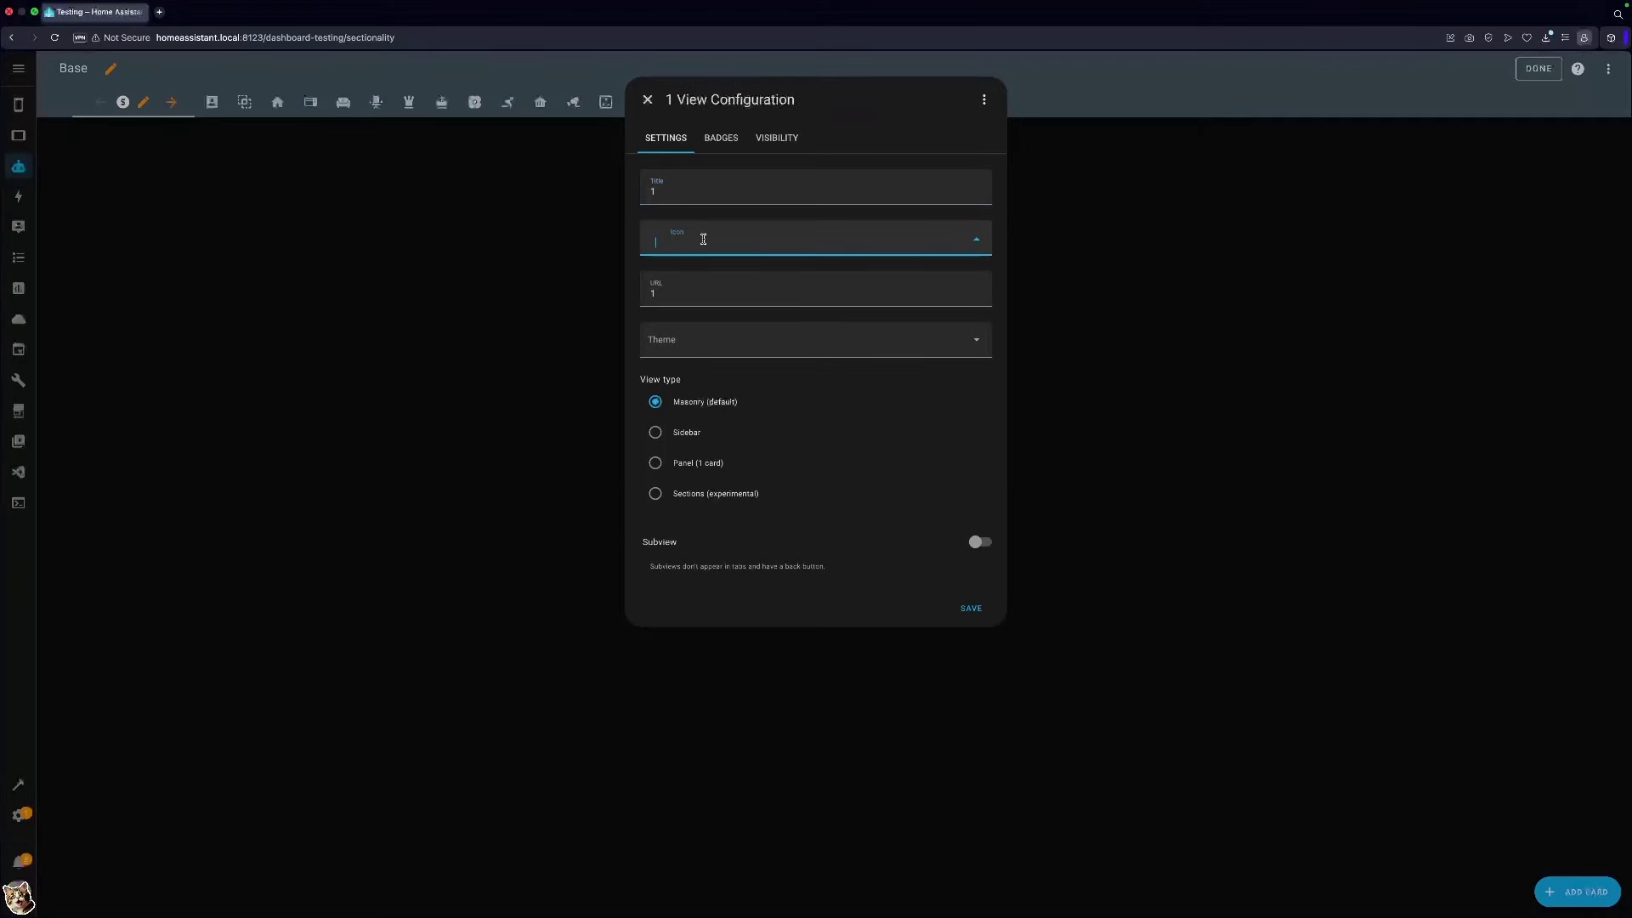
{"action": "type", "text": "alpha-i"}
{"action": "key", "text": "Down"}
{"action": "key", "text": "Down"}
{"action": "key", "text": "Down"}
{"action": "key", "text": "Down"}
{"action": "key", "text": "Return"}
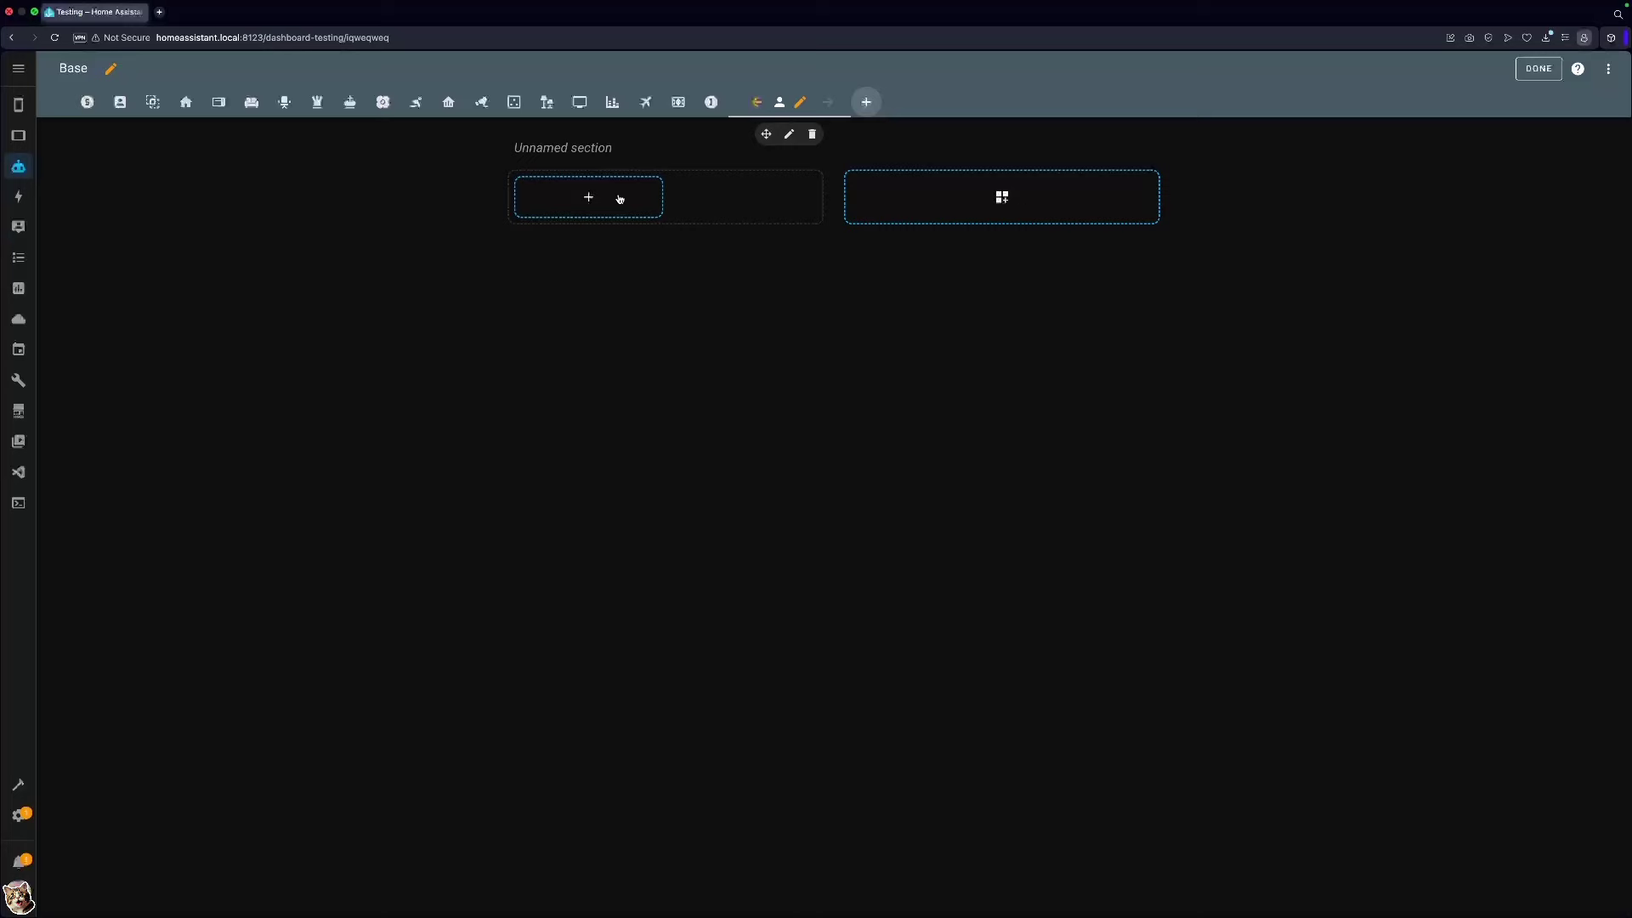
Name the empty section 'Hello' and start adding a card to it.
{"action": "left_click", "coordinate": [789, 134]}
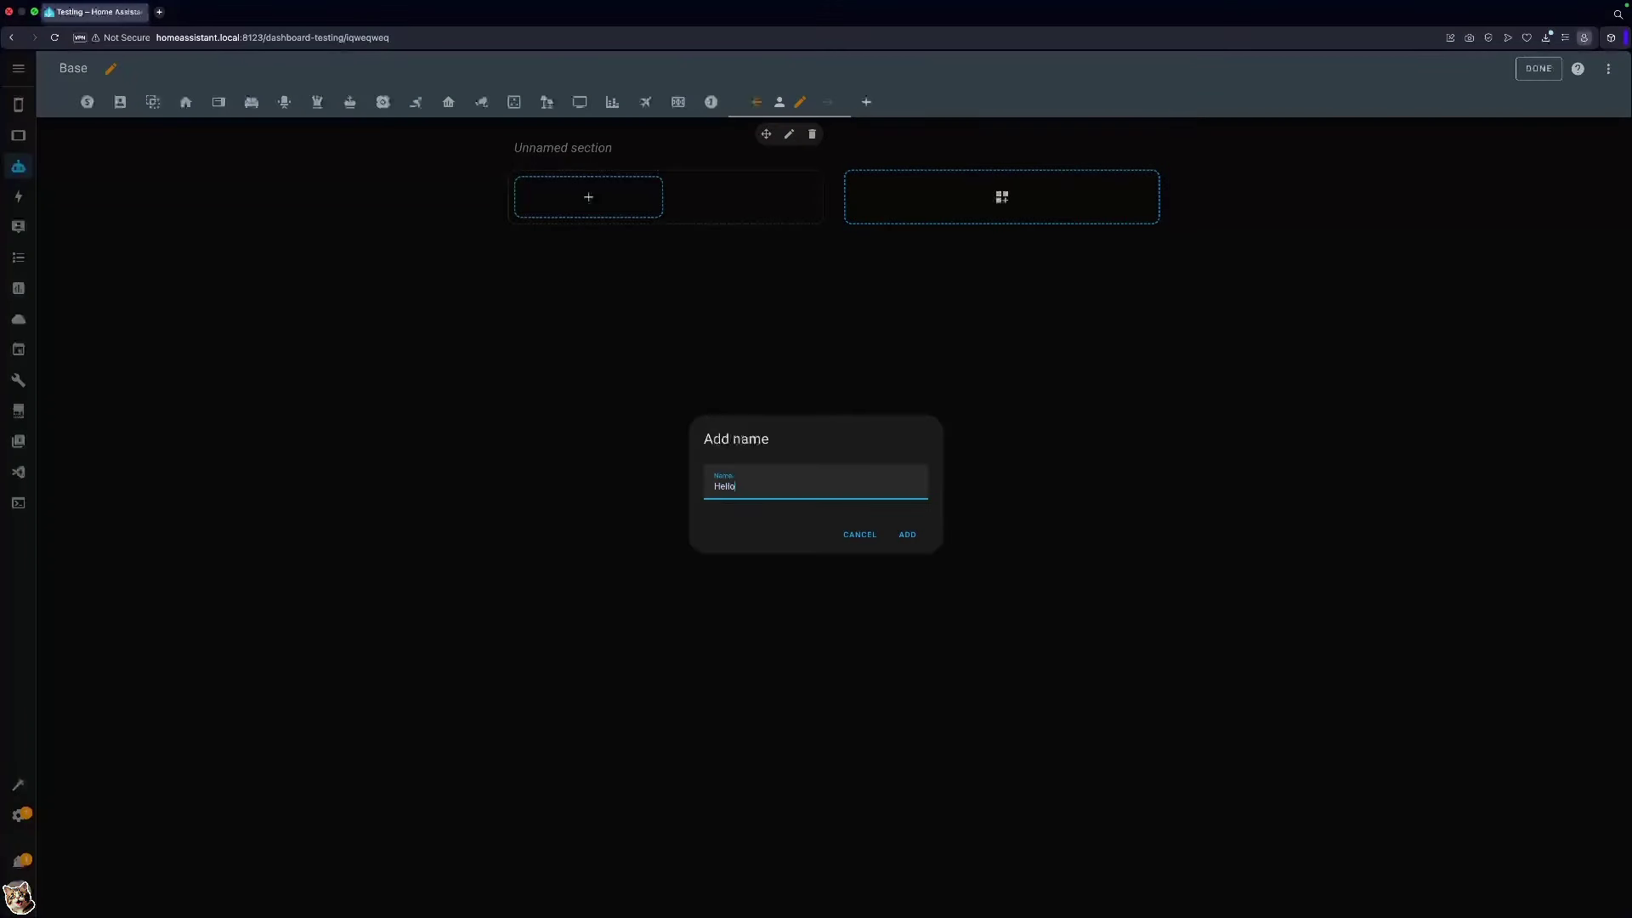
{"action": "left_click", "coordinate": [907, 534]}
{"action": "left_click", "coordinate": [607, 204]}
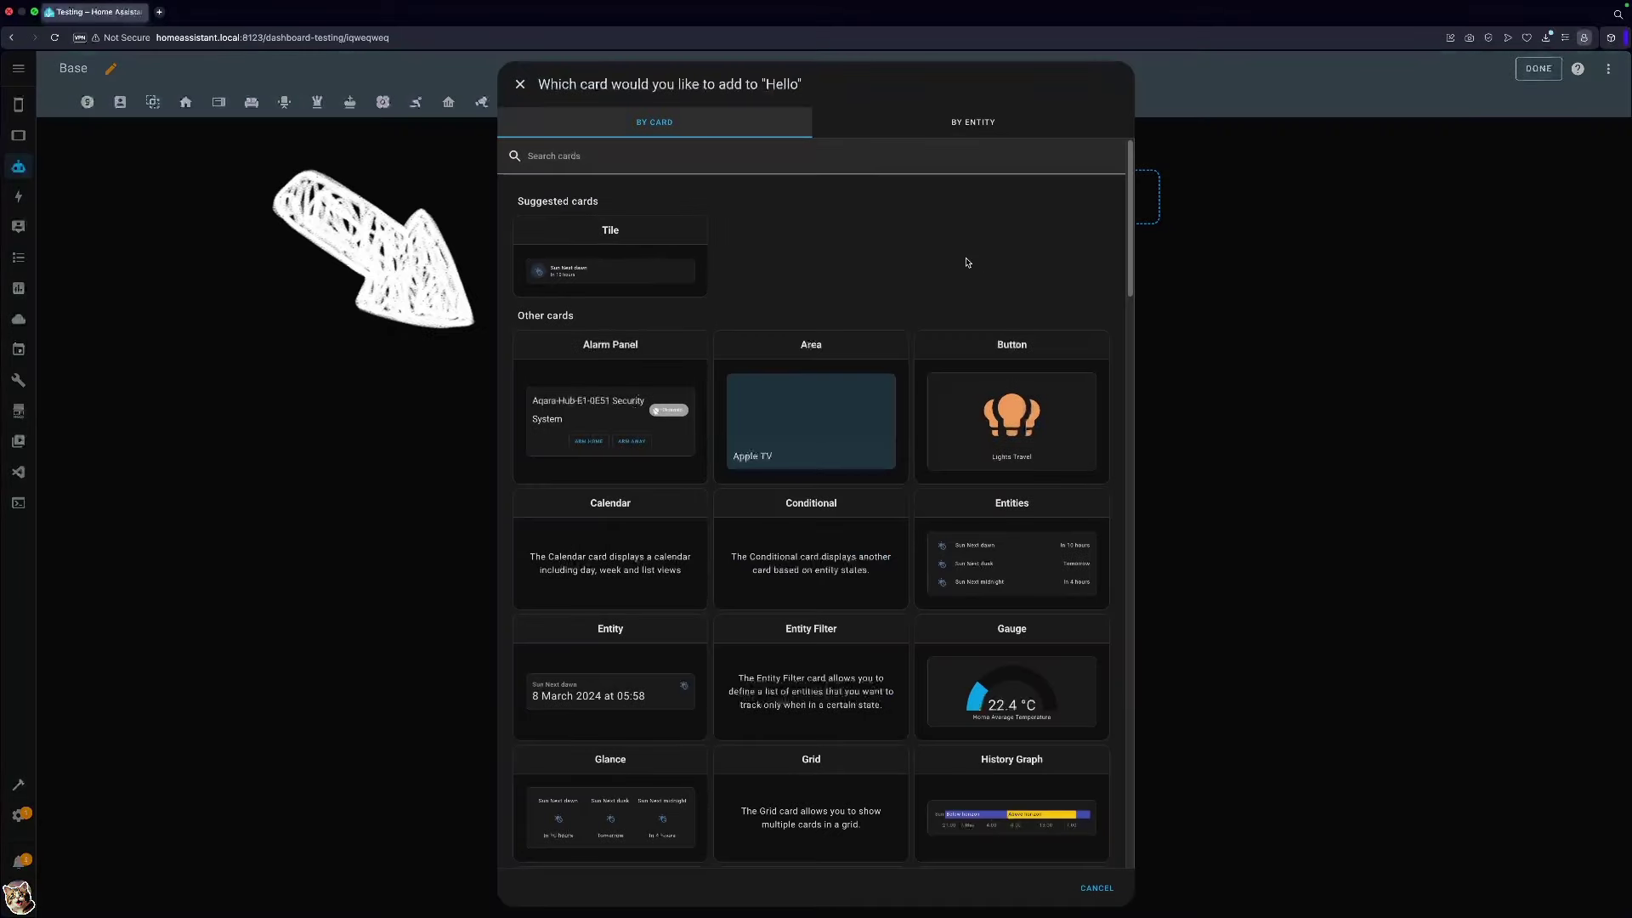
Add tile cards for the queen bulb ceiling, Queen T&H Sensor (H), (T) and Queen Window (S) entities.
{"action": "left_click", "coordinate": [975, 125]}
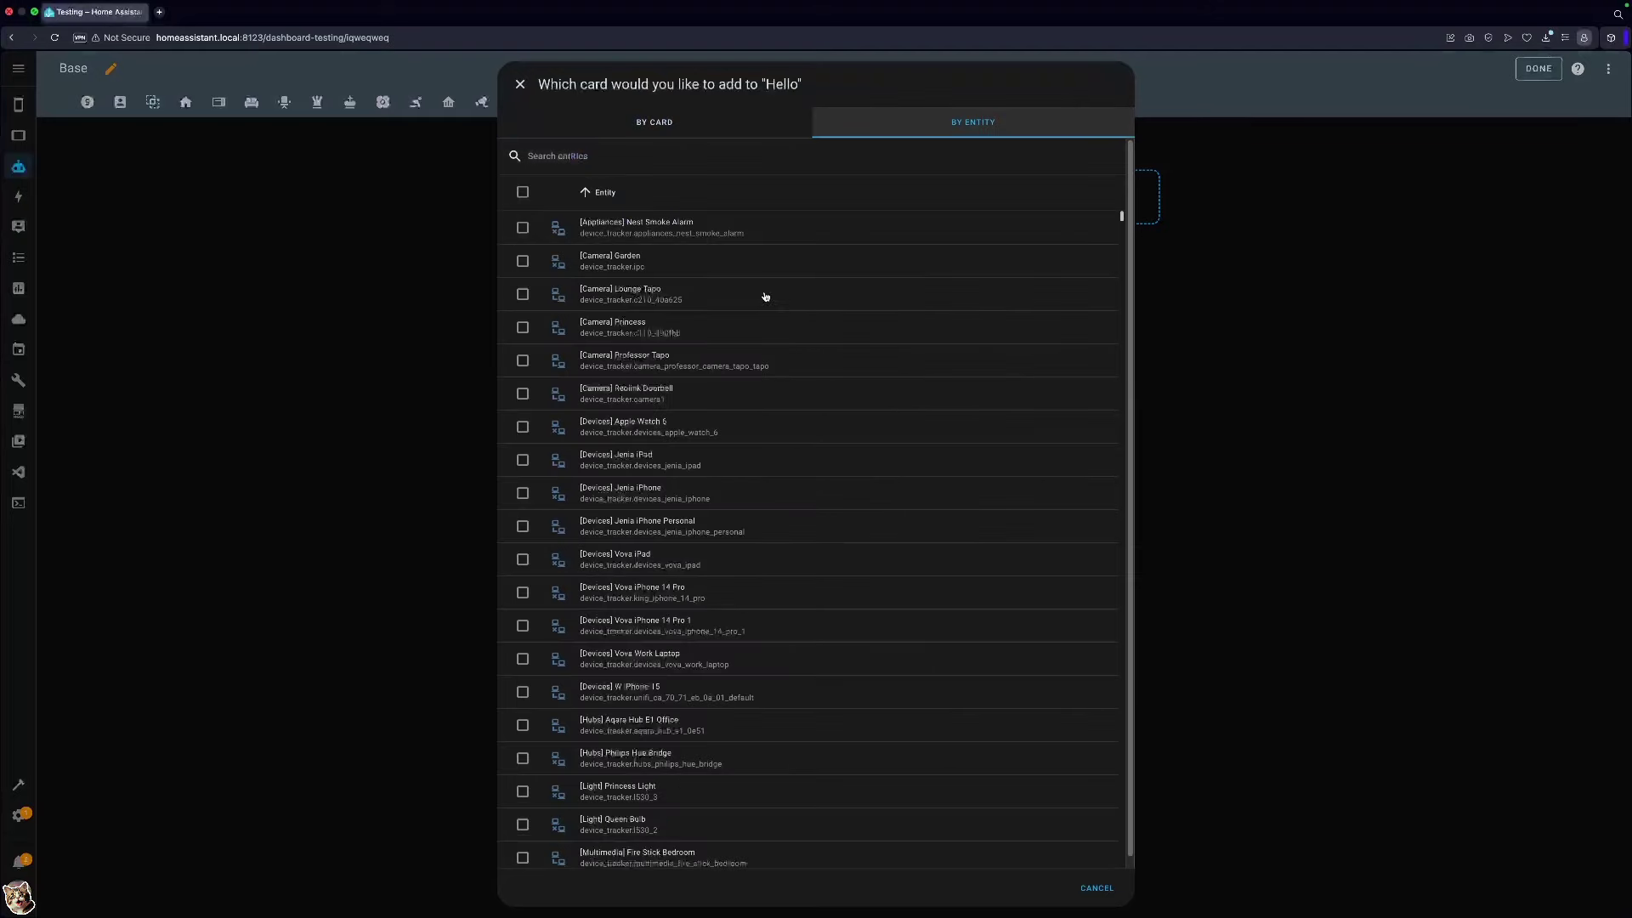
{"action": "left_click", "coordinate": [621, 155]}
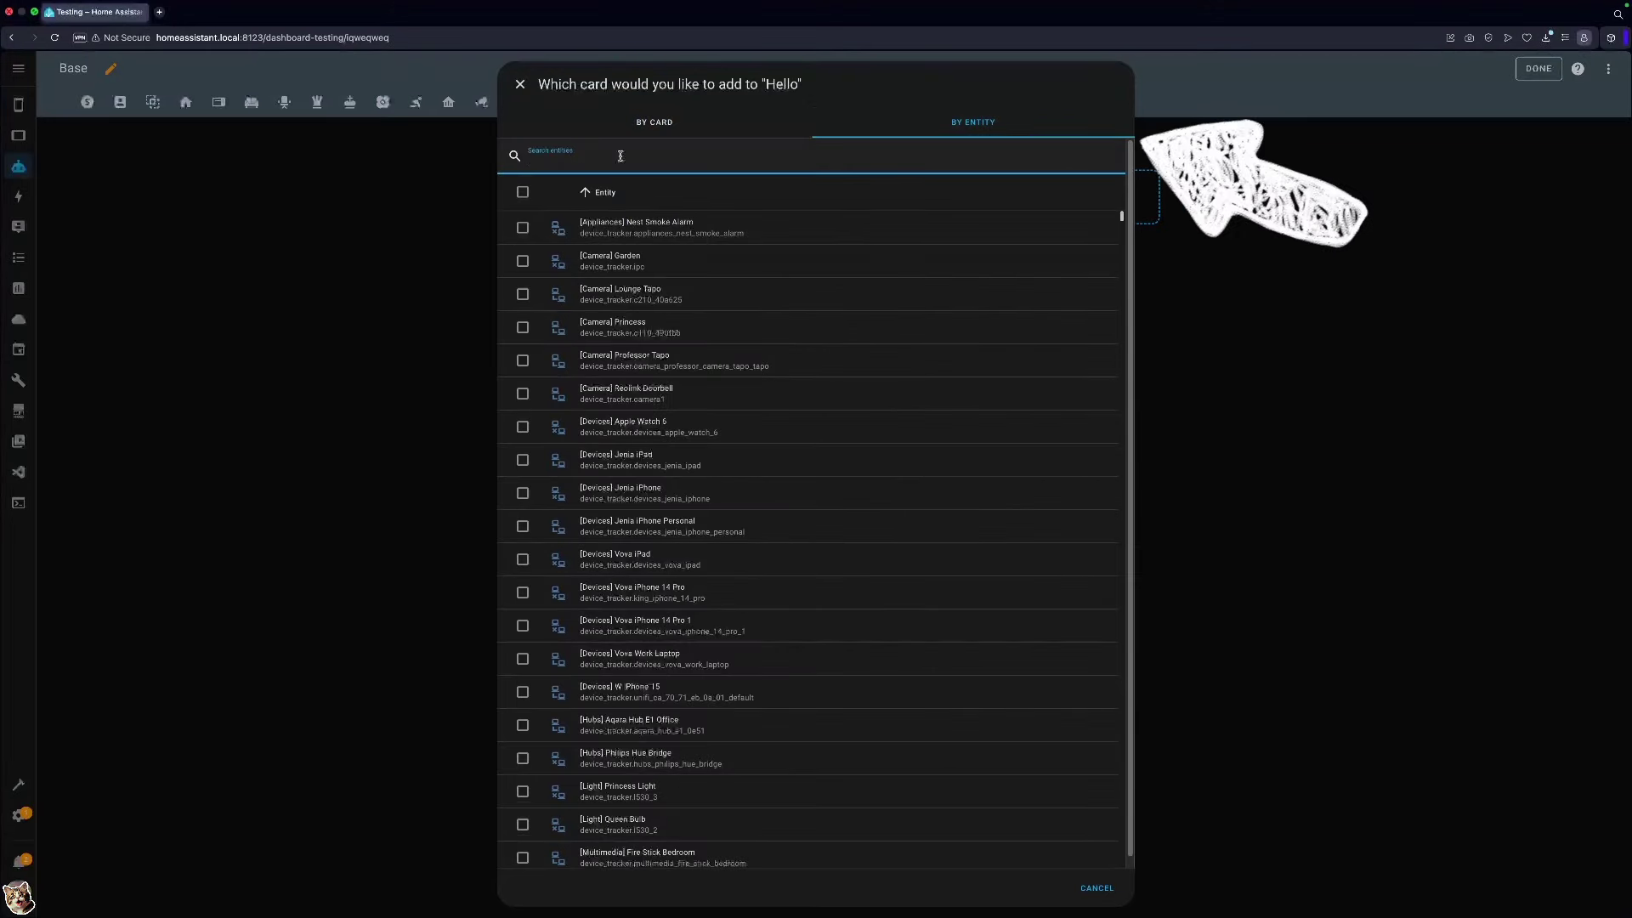
{"action": "type", "text": "queen"}
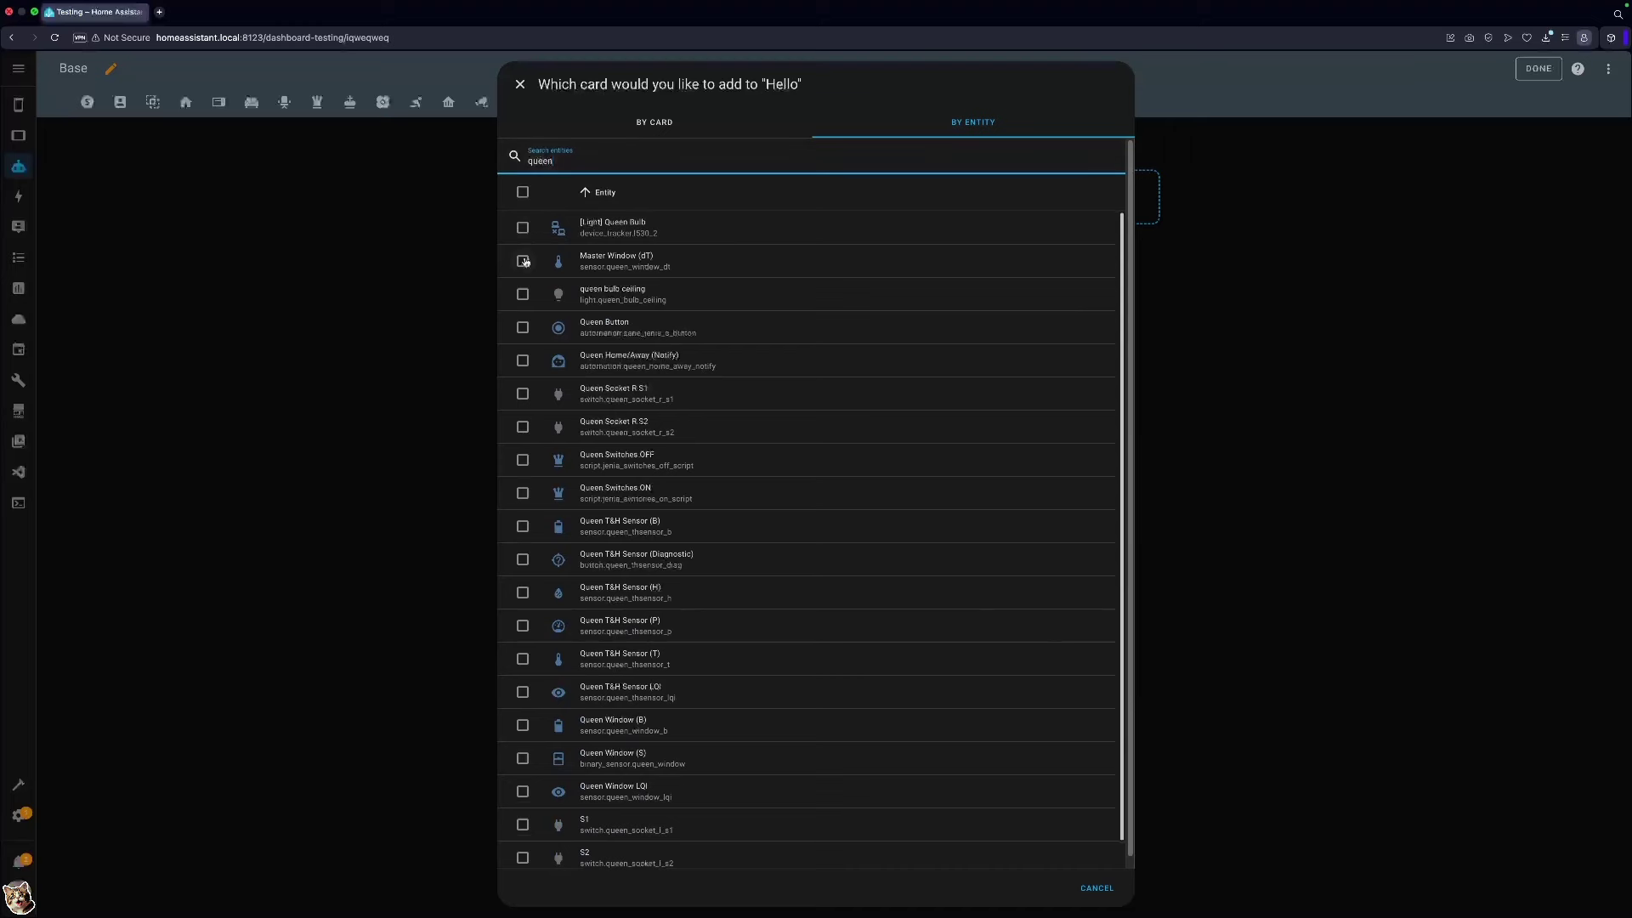
{"action": "left_click", "coordinate": [523, 293]}
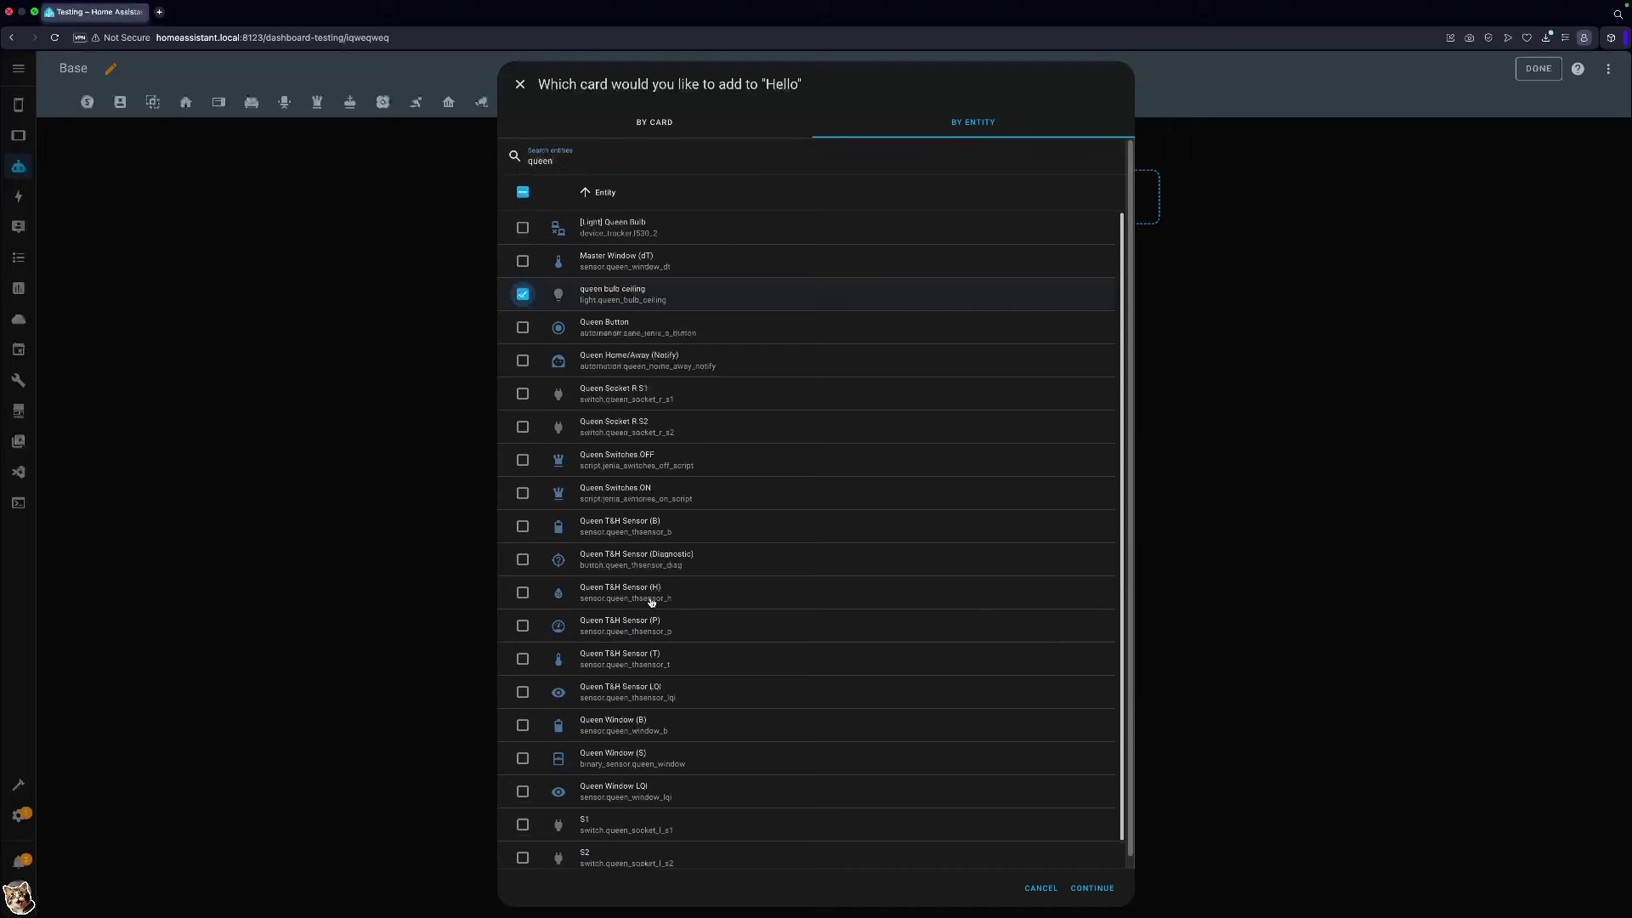
{"action": "scroll", "coordinate": [659, 585], "scroll_direction": "down", "scroll_amount": 1}
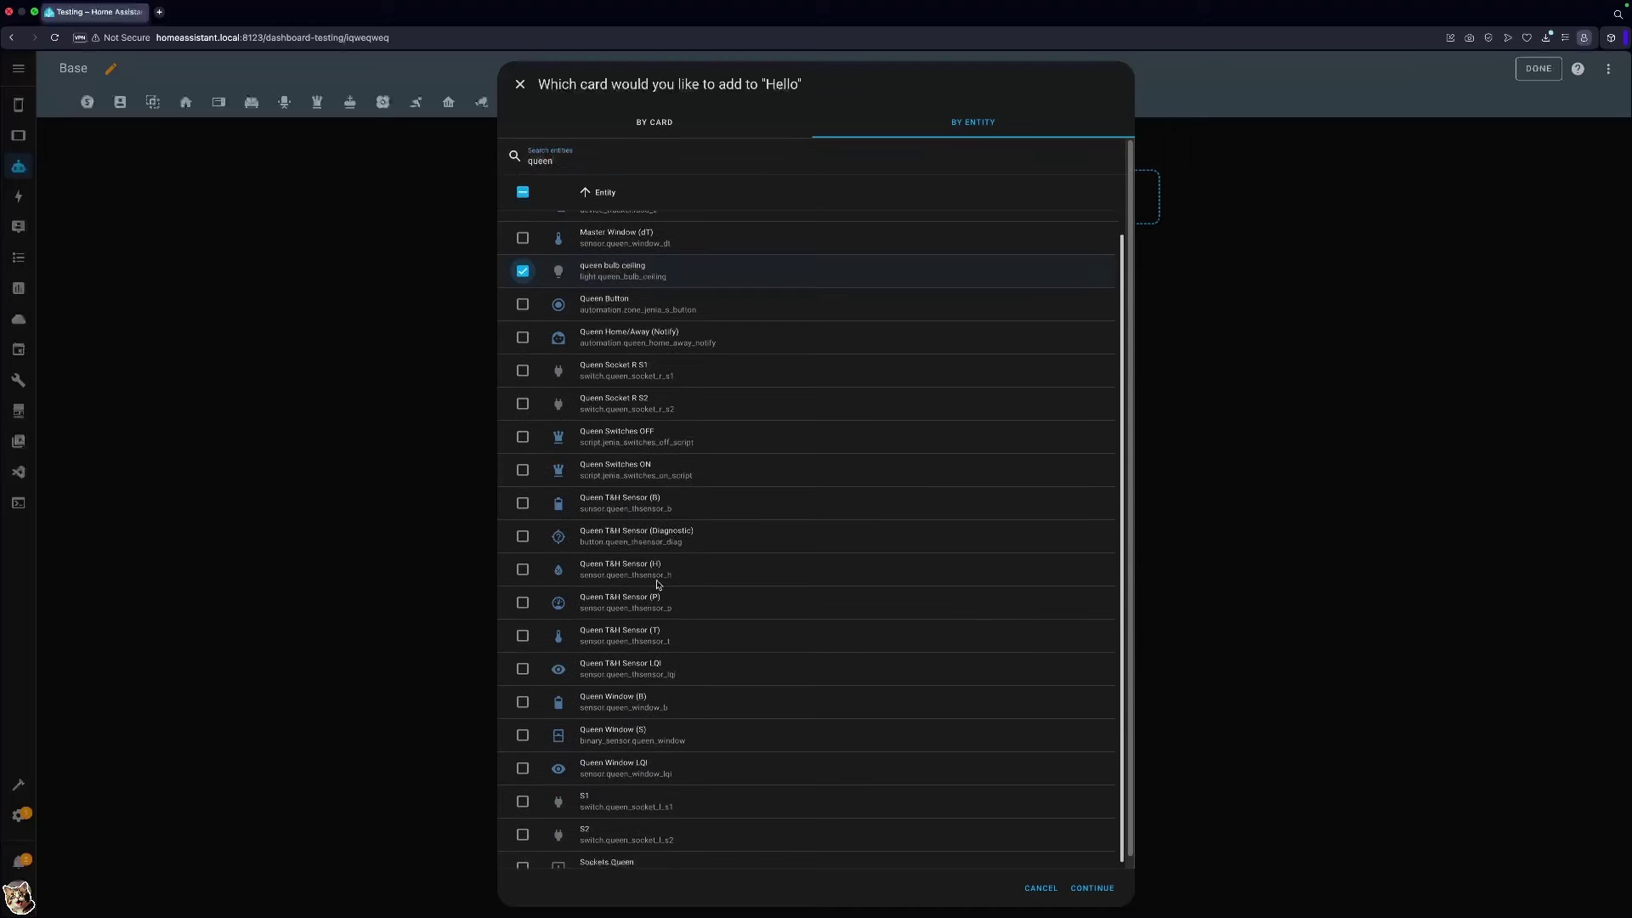
{"action": "left_click", "coordinate": [523, 569]}
{"action": "scroll", "coordinate": [560, 672], "scroll_direction": "down", "scroll_amount": 1}
{"action": "left_click", "coordinate": [523, 720]}
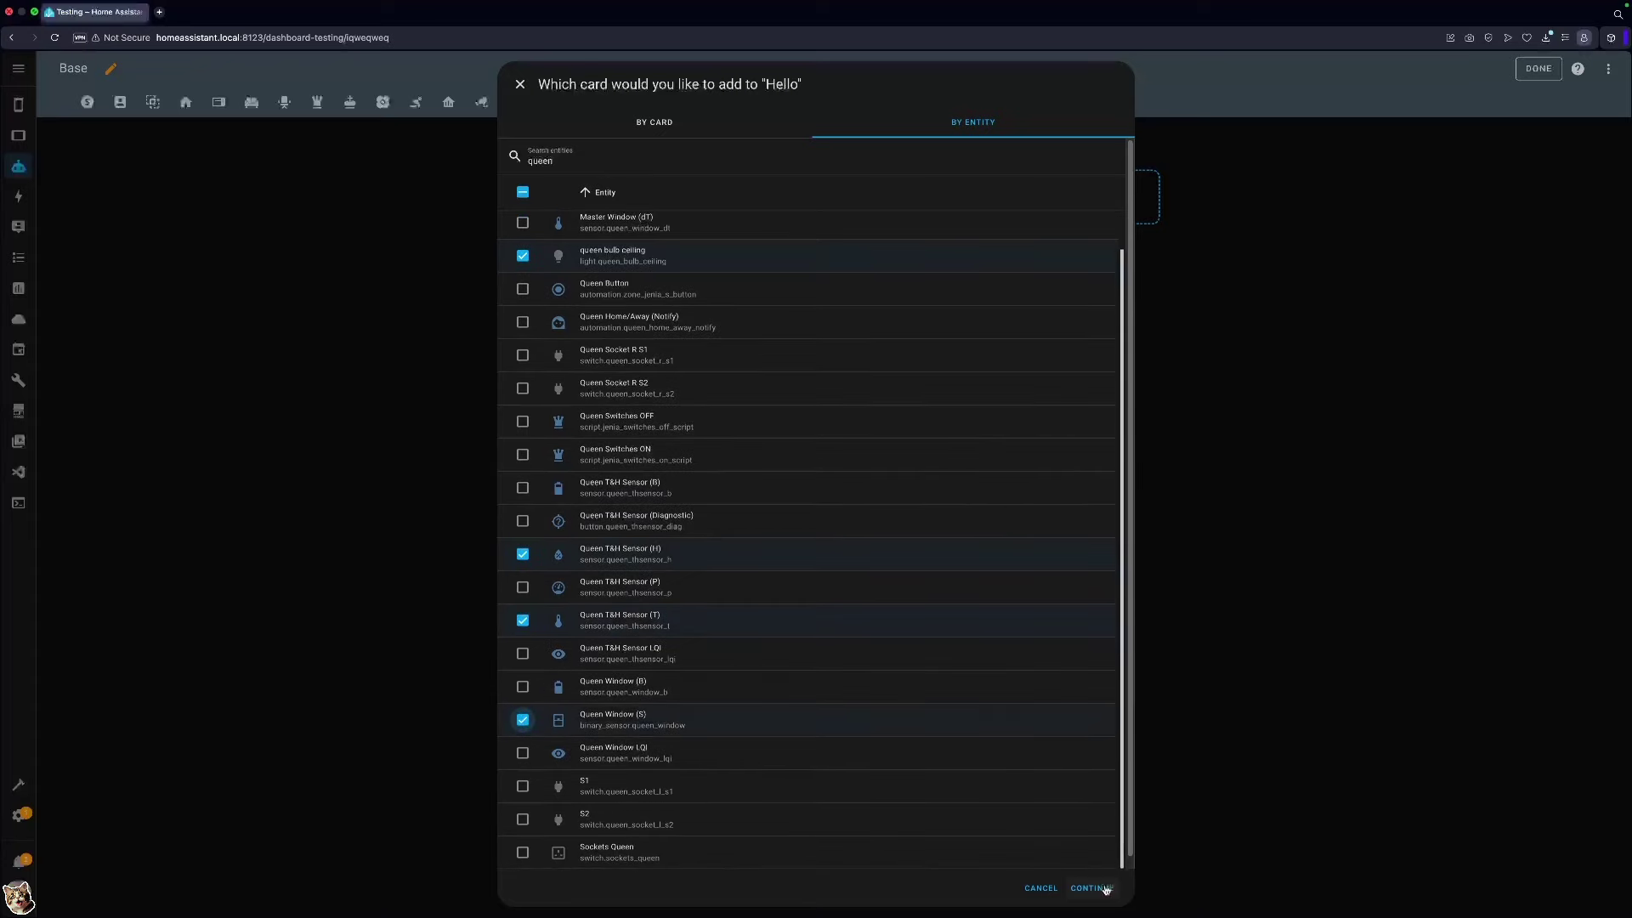
{"action": "left_click", "coordinate": [1106, 889]}
{"action": "left_click", "coordinate": [899, 566]}
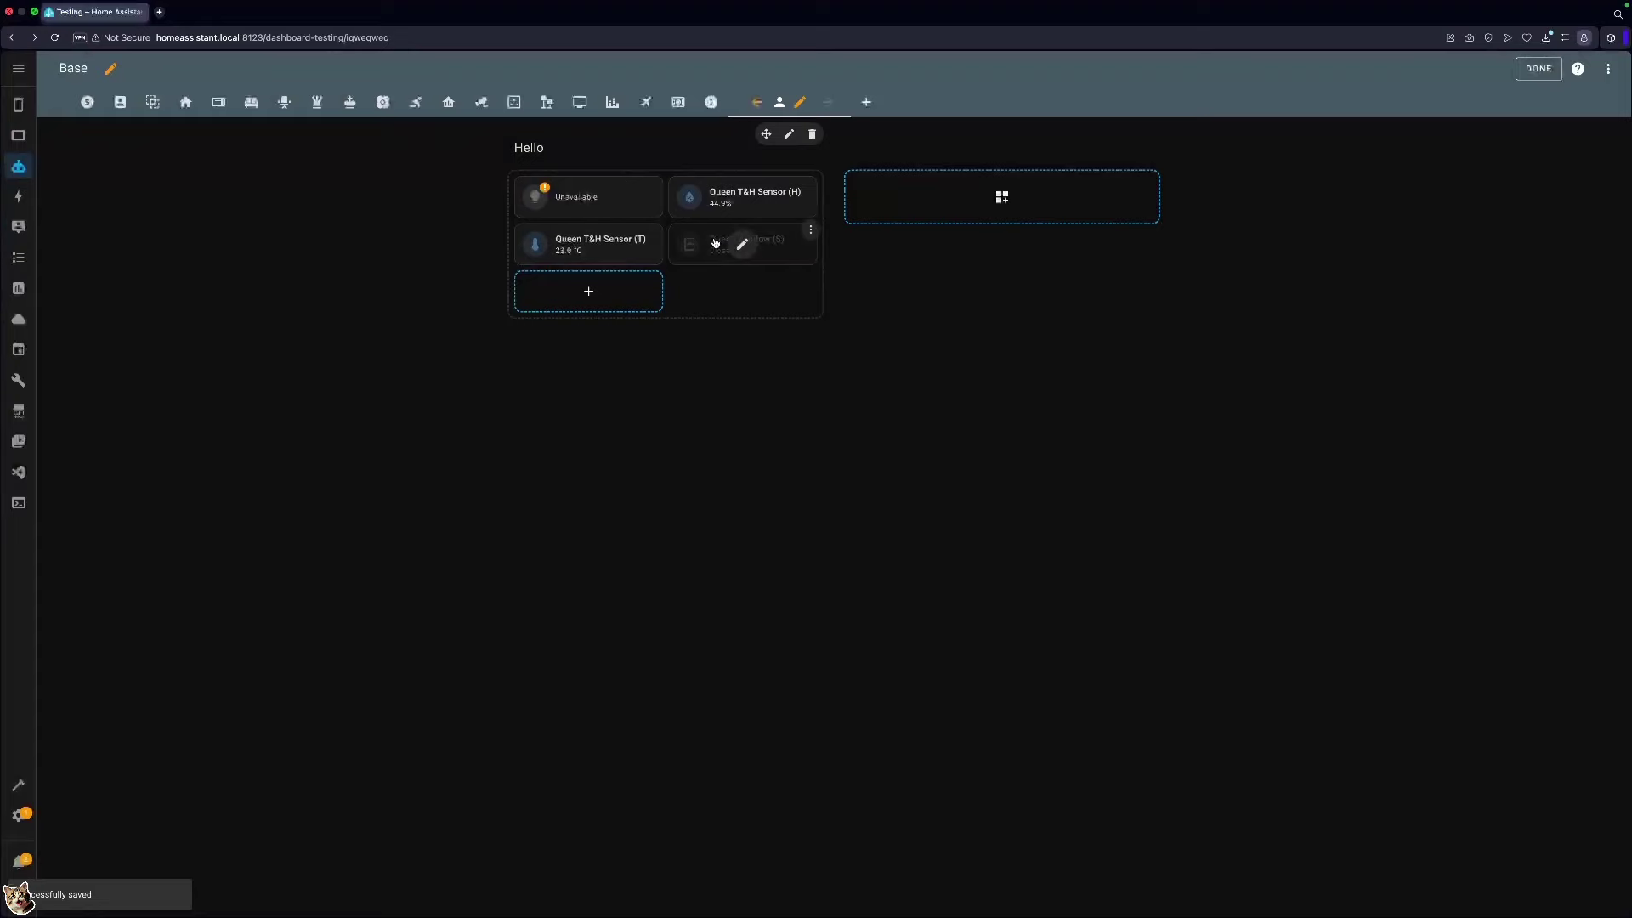
Move the bulb and Queen Window (S) tiles below the temperature and humidity tiles.
{"action": "mouse_move", "coordinate": [578, 197]}
{"action": "left_mouse_down"}
{"action": "mouse_move", "coordinate": [728, 244]}
{"action": "mouse_move", "coordinate": [765, 204]}
{"action": "mouse_move", "coordinate": [589, 204]}
{"action": "left_mouse_up"}
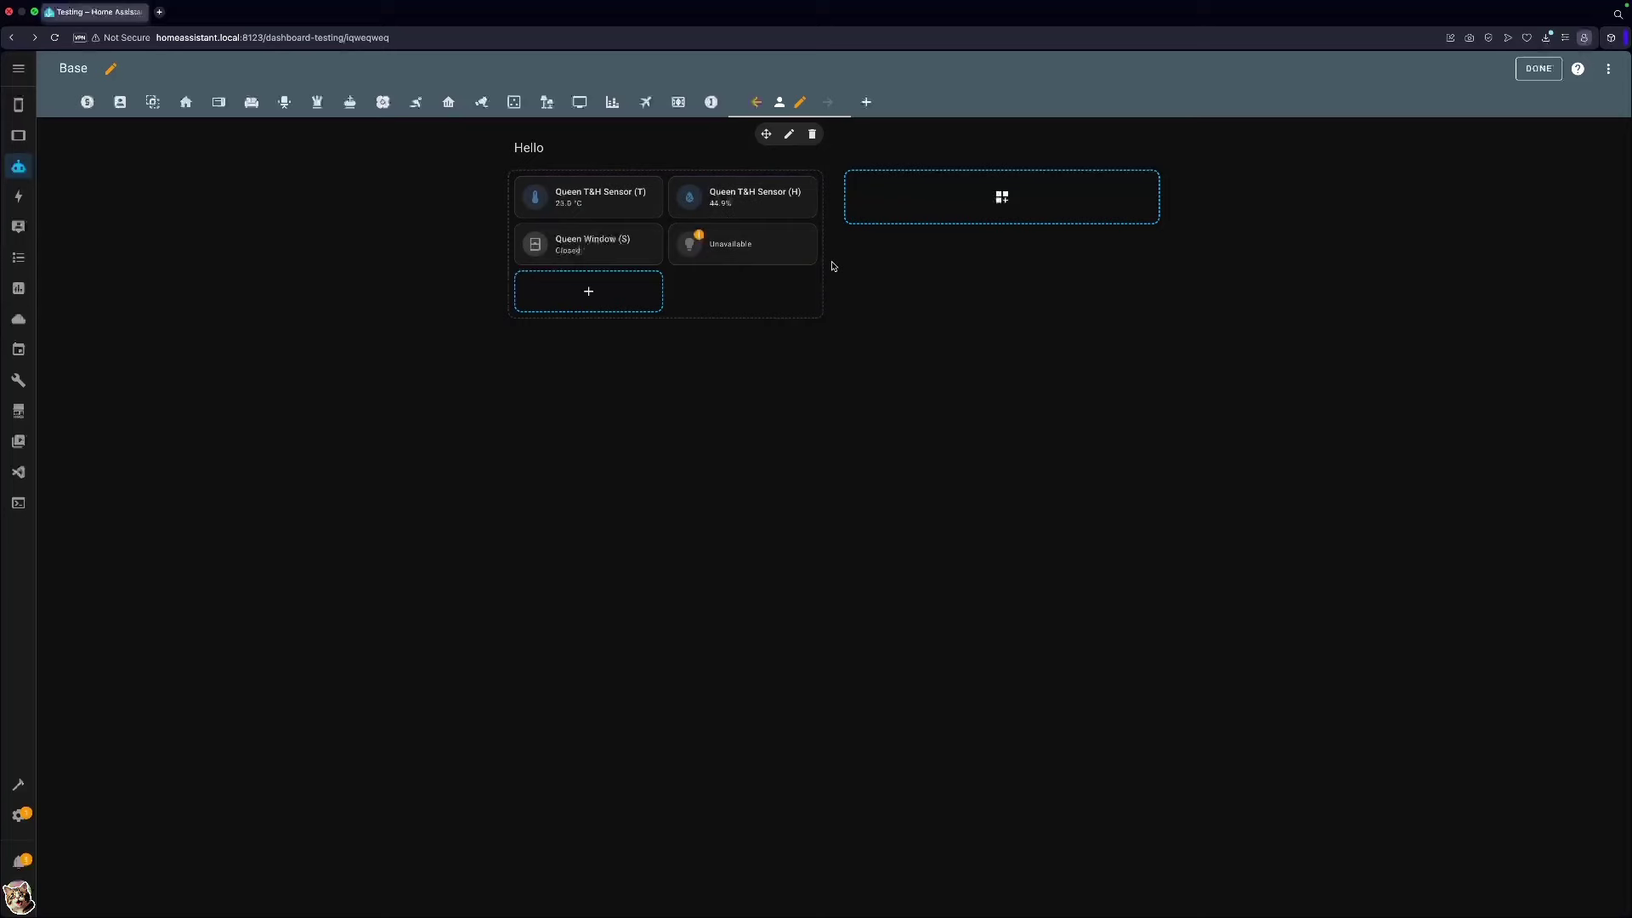
{"action": "left_click_drag", "start_coordinate": [632, 246], "coordinate": [756, 266]}
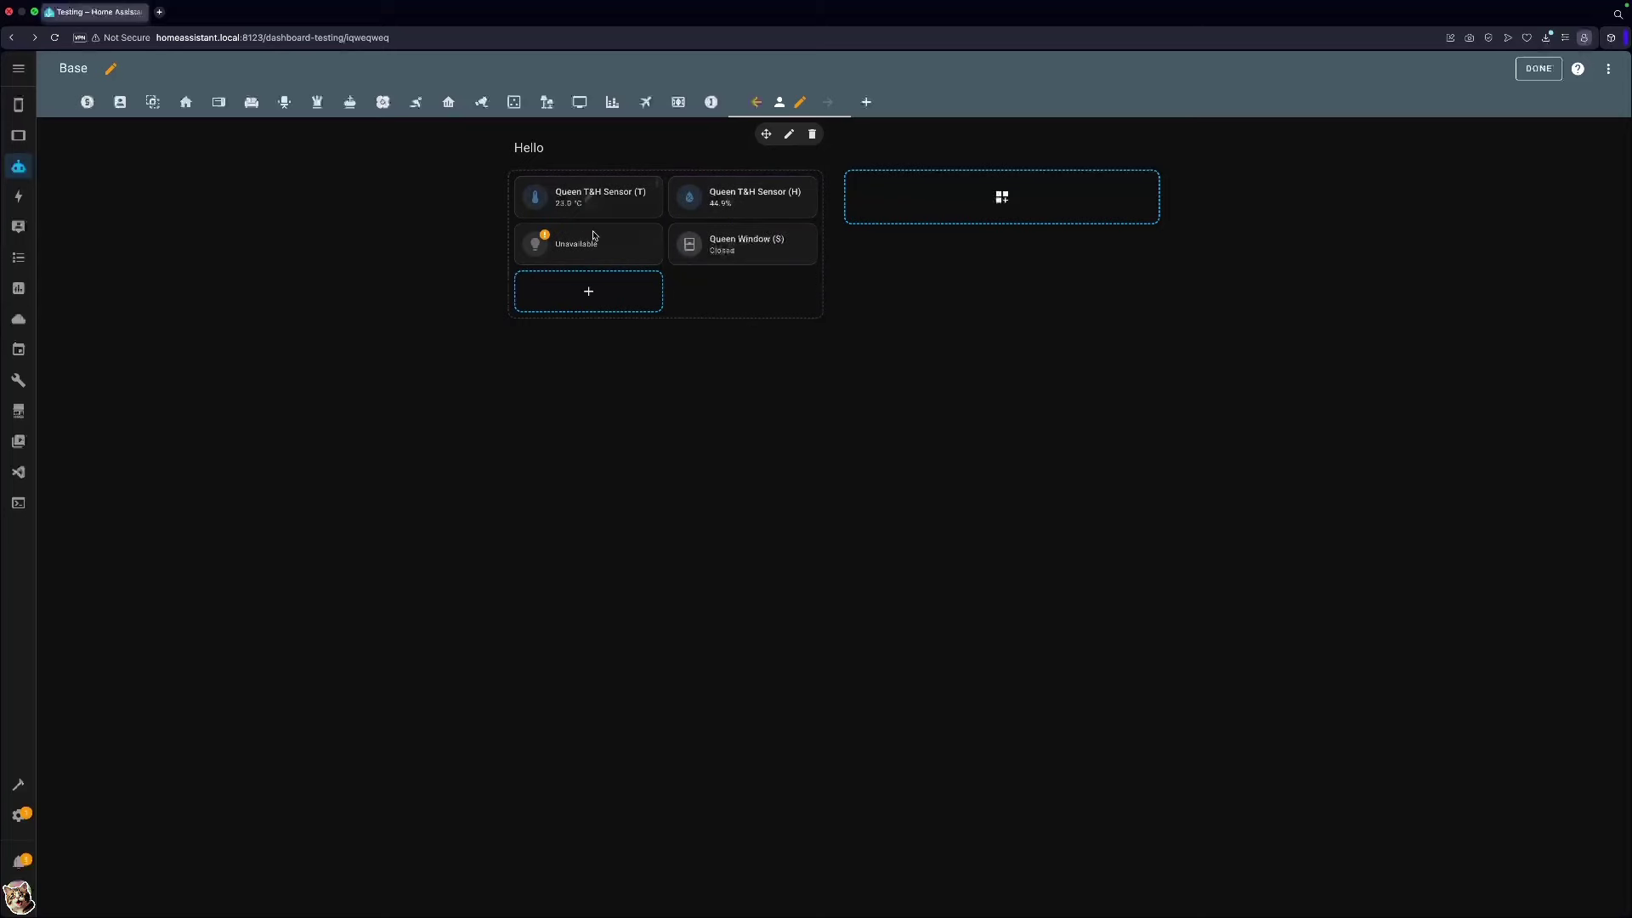
Add an alarm panel card, a temperature gauge card and a Lights Travel button card to Hello.
{"action": "left_click", "coordinate": [648, 293]}
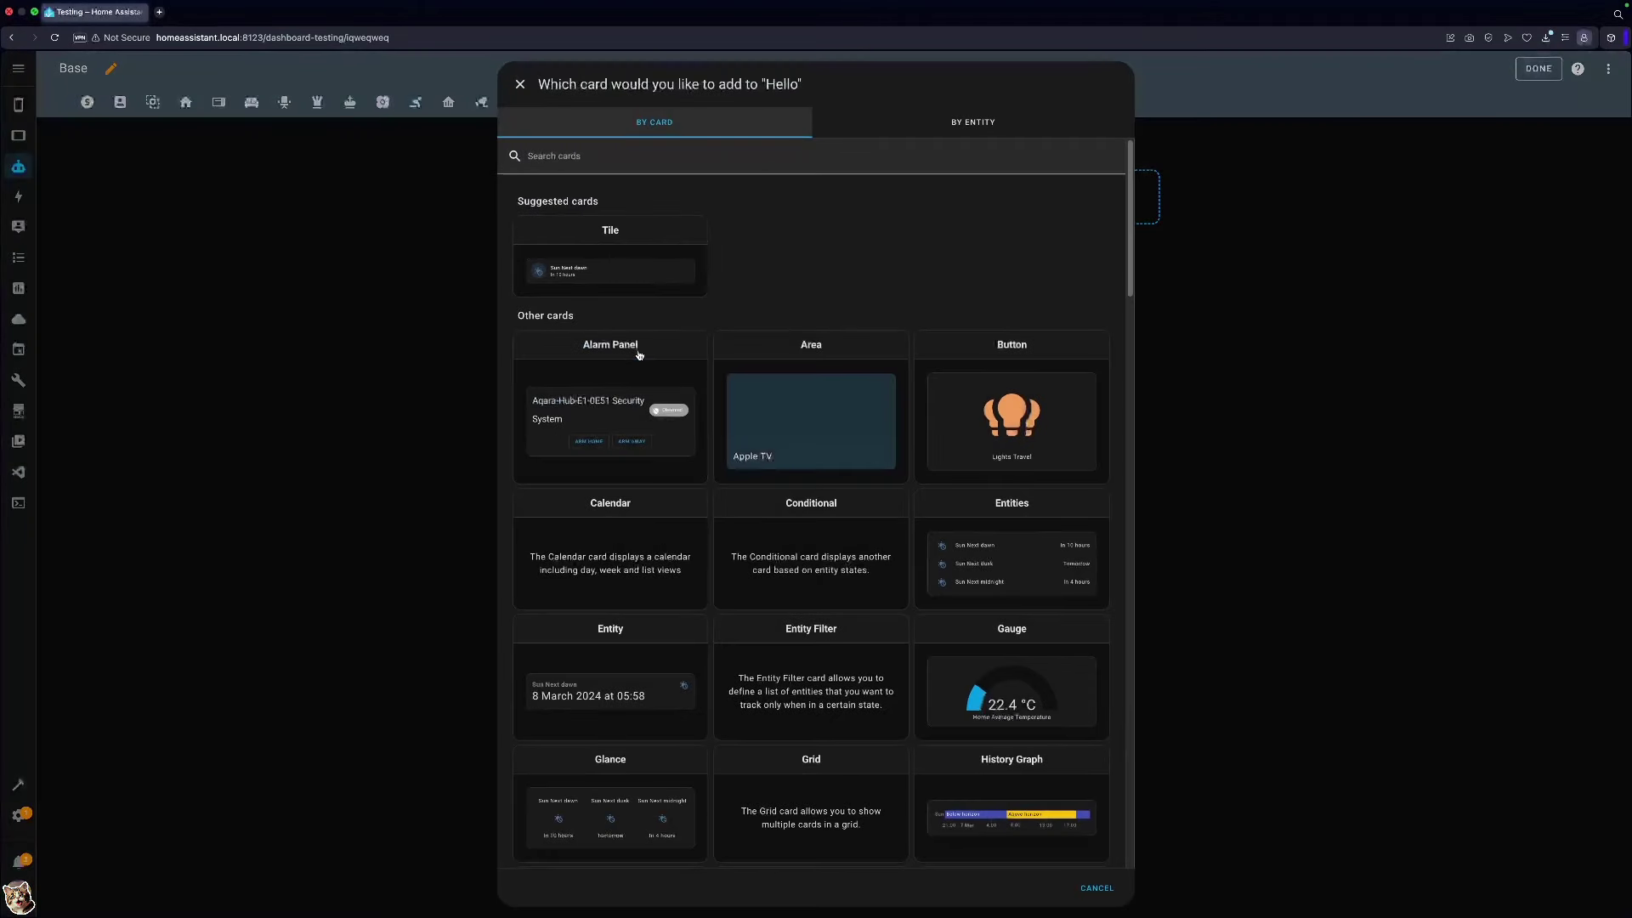
{"action": "left_click", "coordinate": [640, 402]}
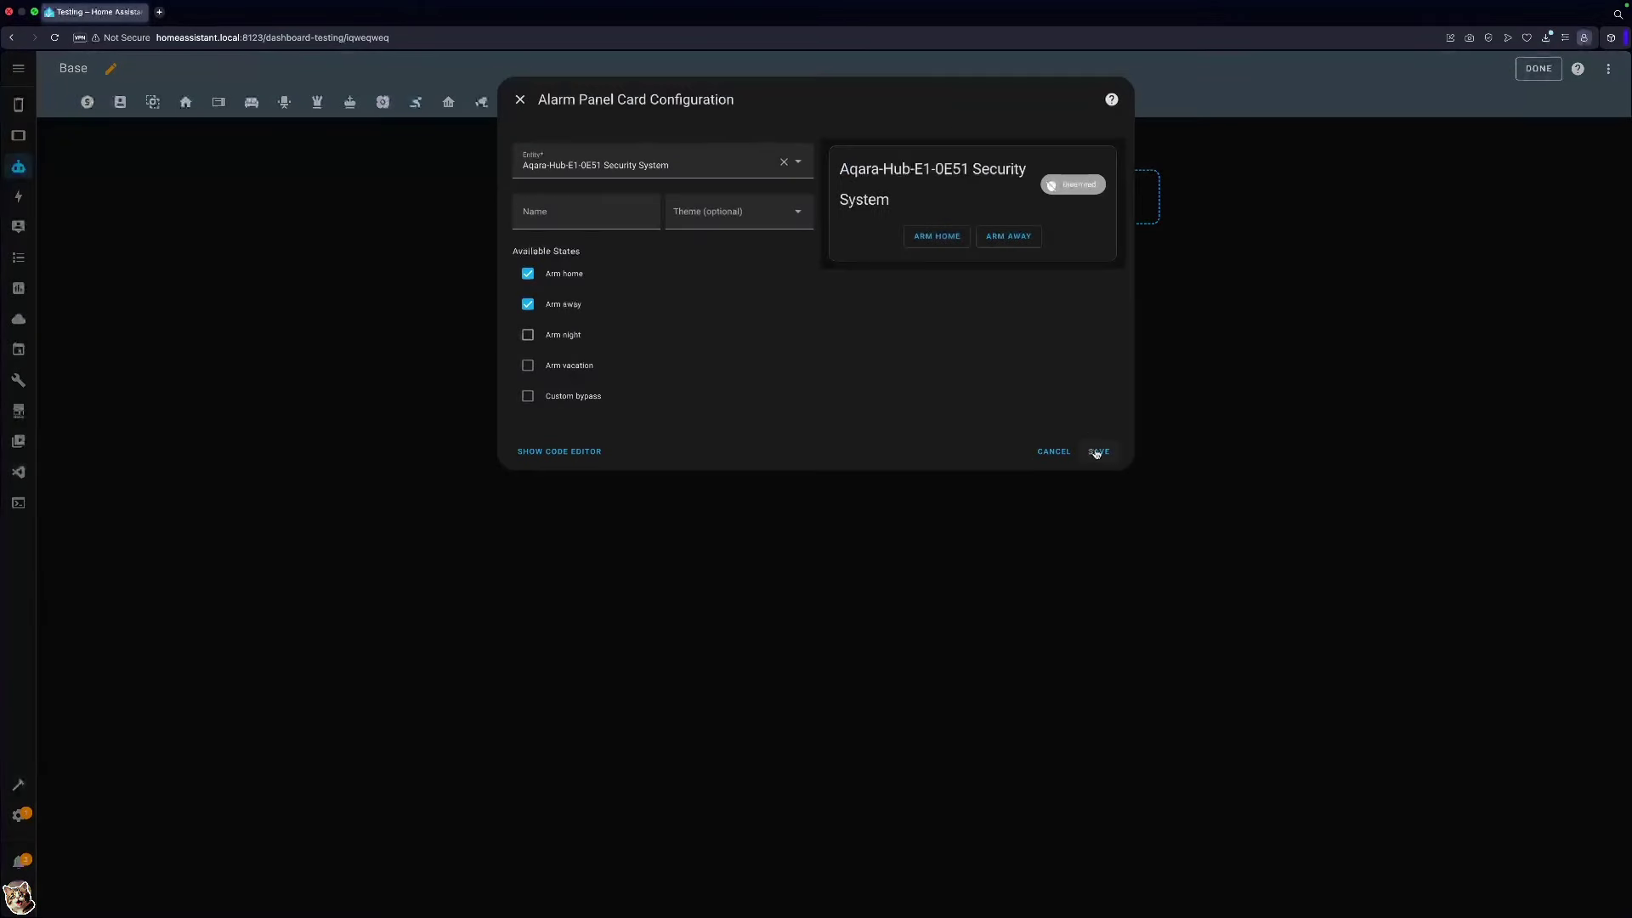
{"action": "left_click", "coordinate": [1096, 453]}
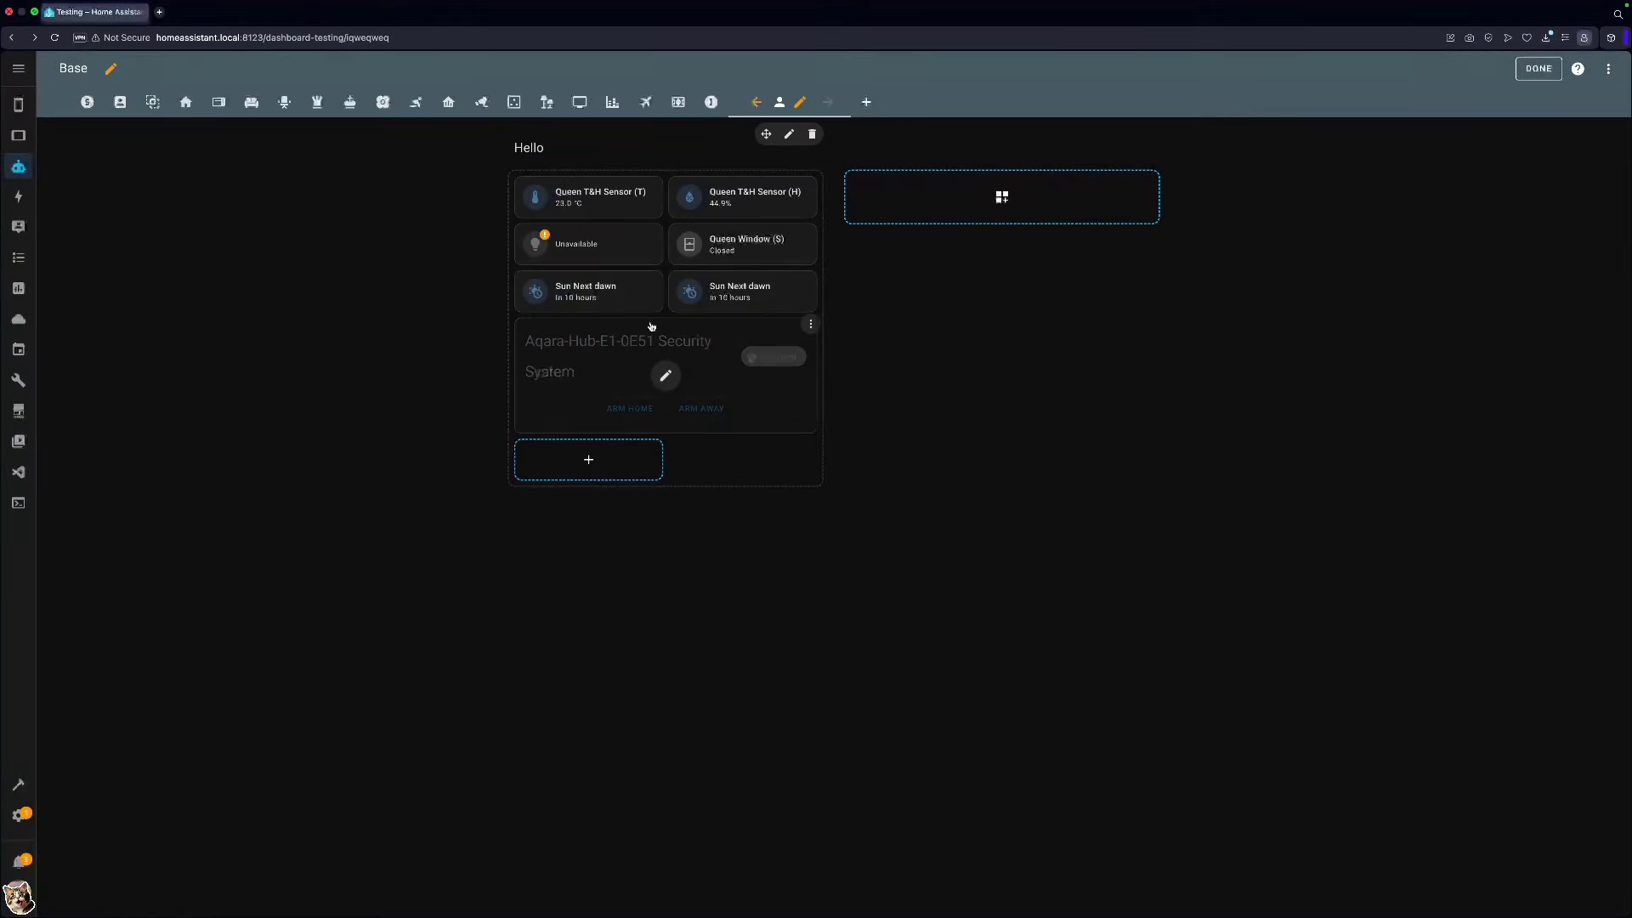
{"action": "left_click", "coordinate": [639, 459]}
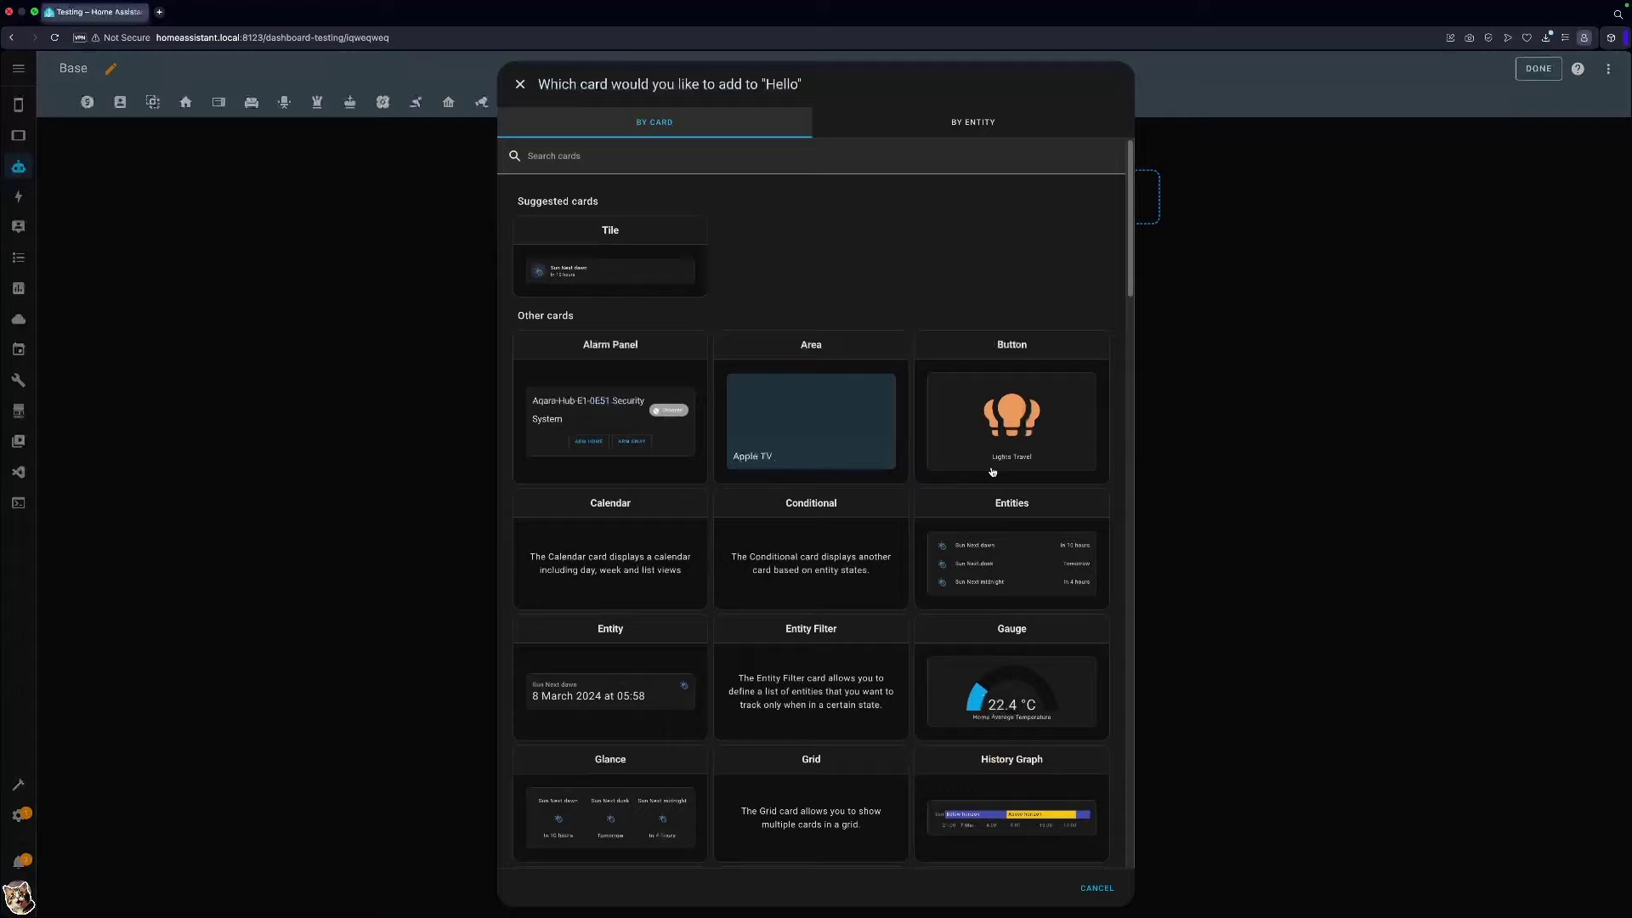
{"action": "left_click", "coordinate": [1003, 684]}
{"action": "left_click", "coordinate": [1085, 422]}
{"action": "left_click", "coordinate": [748, 575]}
{"action": "left_click", "coordinate": [1011, 442]}
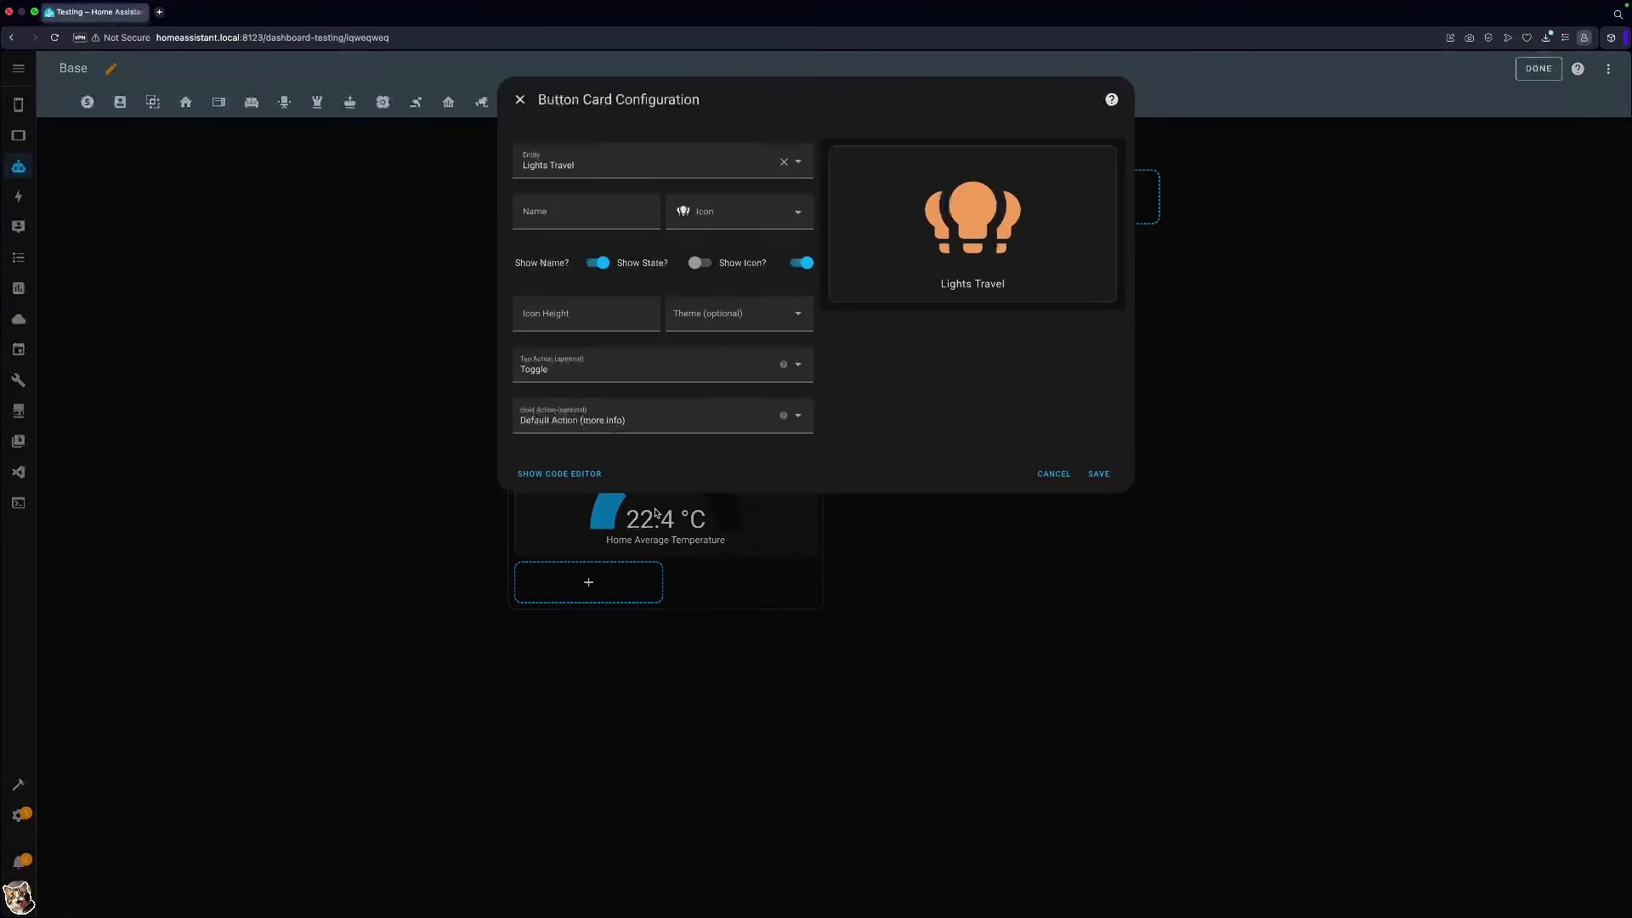
{"action": "left_click", "coordinate": [1099, 475]}
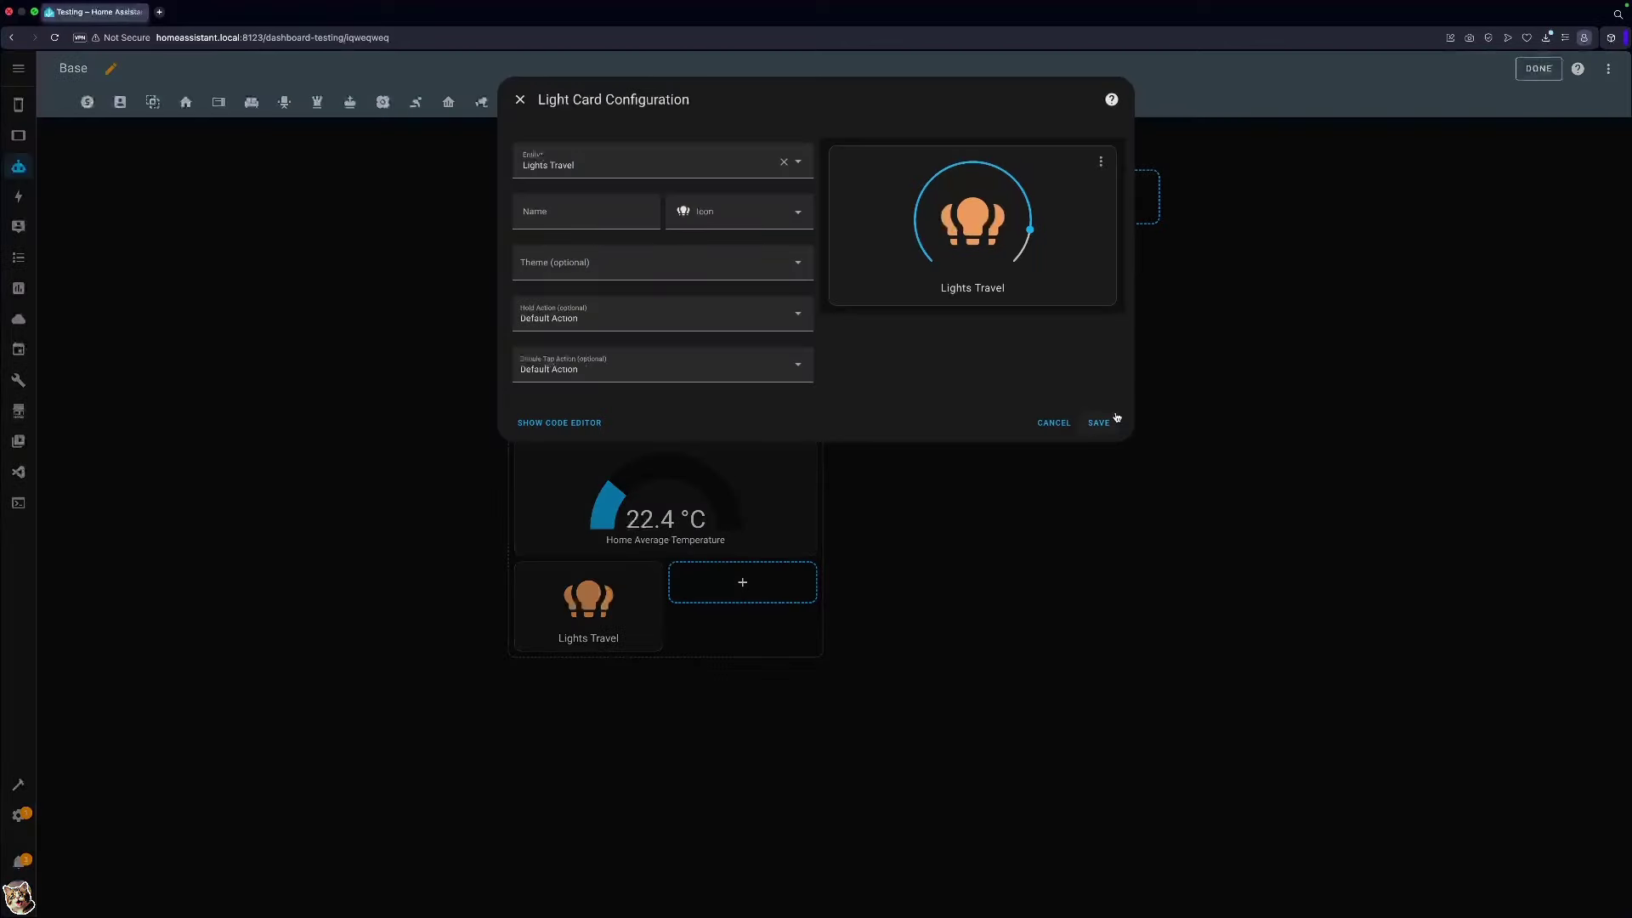
Save the Lights Travel light card and add a Smart Radiator Thermostat E1 thermostat card.
{"action": "left_click", "coordinate": [1114, 419]}
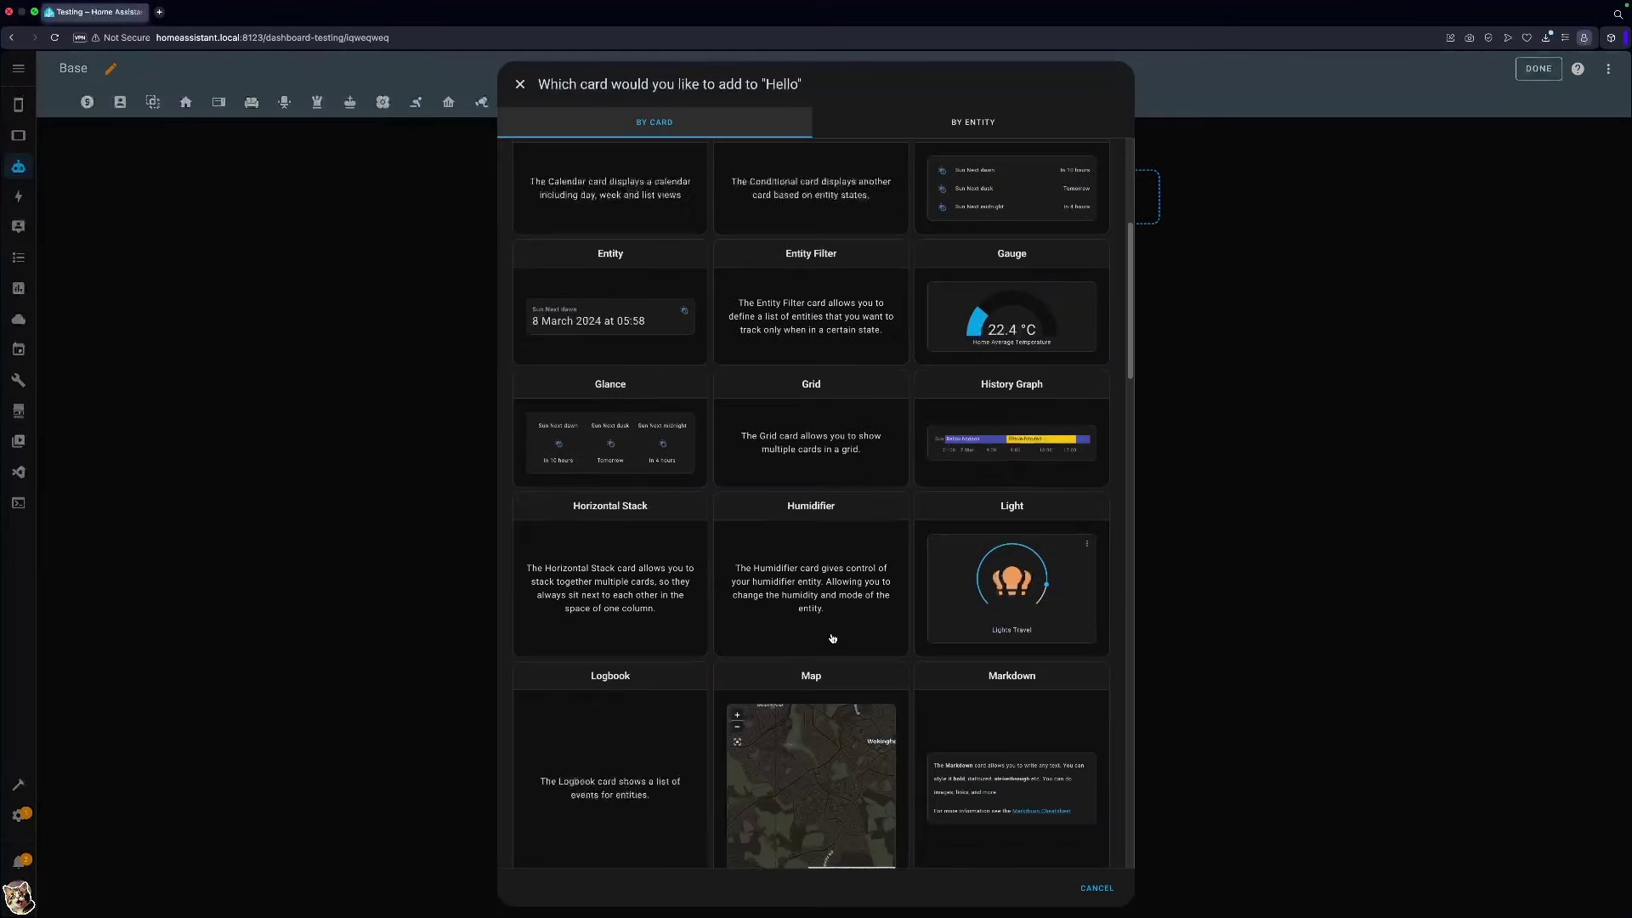
{"action": "scroll", "coordinate": [831, 639], "scroll_direction": "down", "scroll_amount": 9}
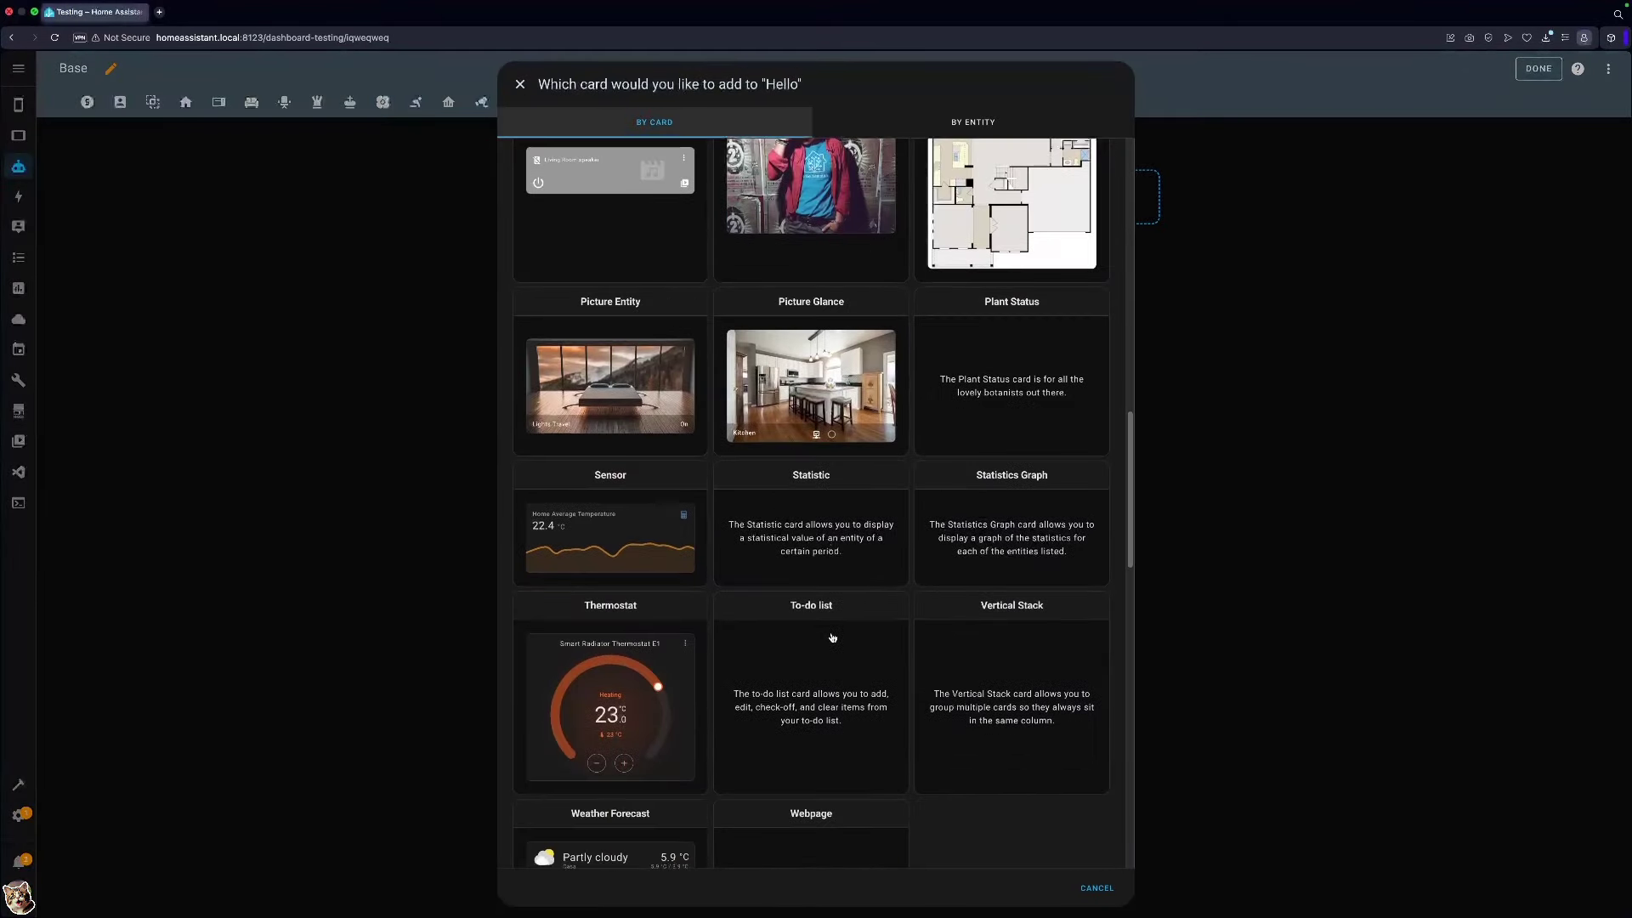
{"action": "left_click", "coordinate": [634, 538]}
{"action": "left_click", "coordinate": [1099, 433]}
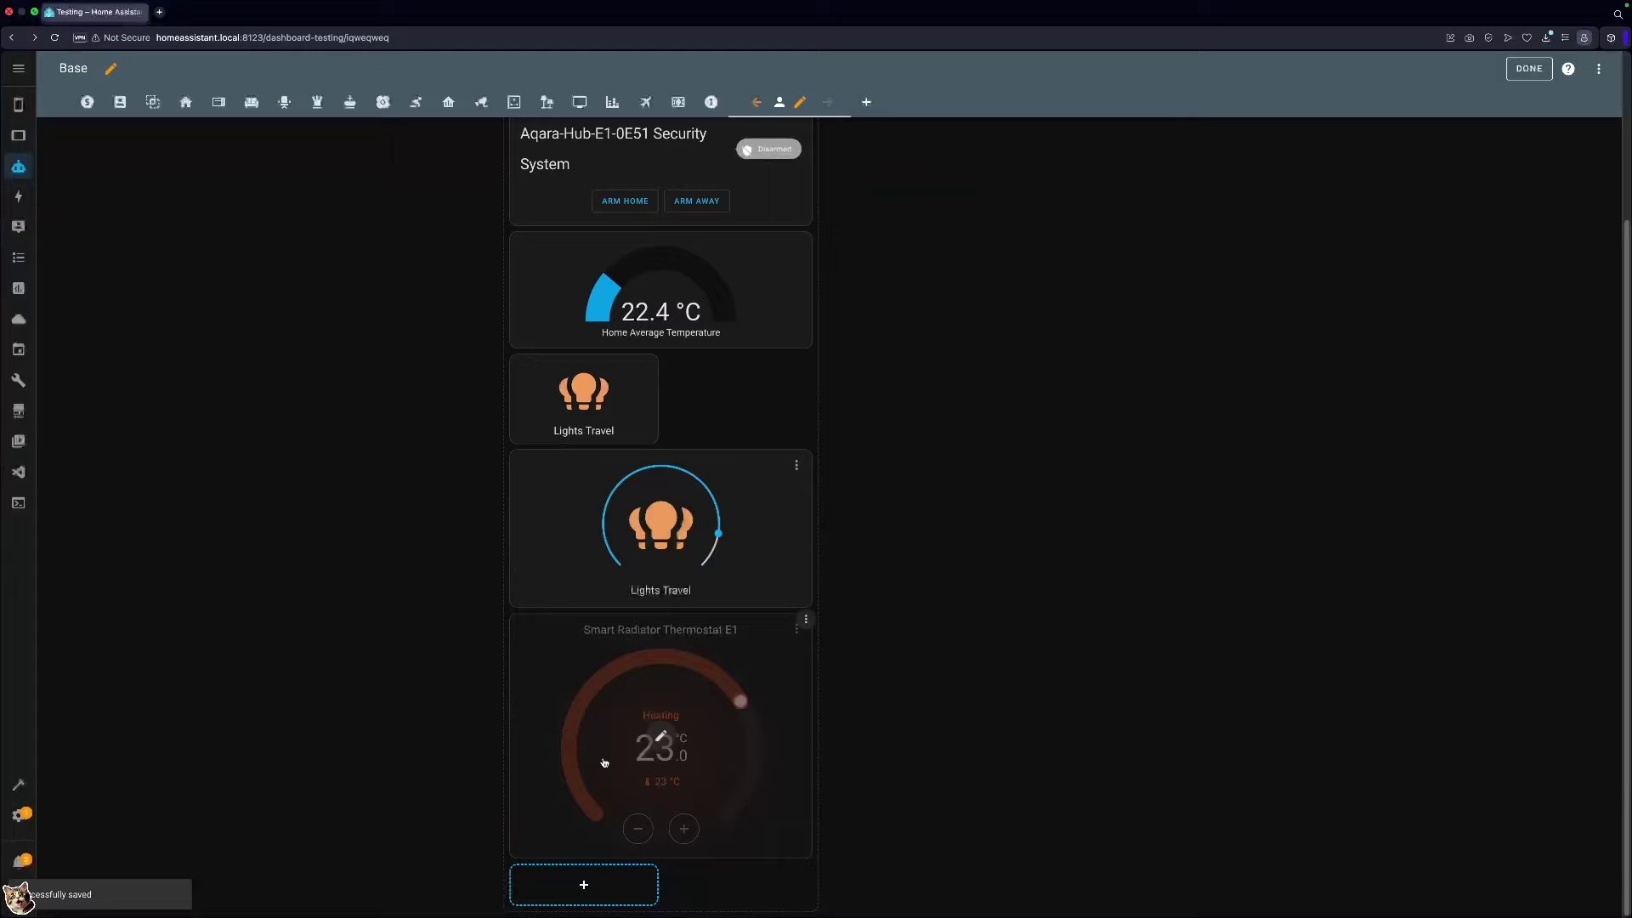
Add a weather forecast card showing Partly cloudy, 5.9 °C at the bottom of Hello.
{"action": "left_click", "coordinate": [579, 885]}
{"action": "left_click", "coordinate": [834, 615]}
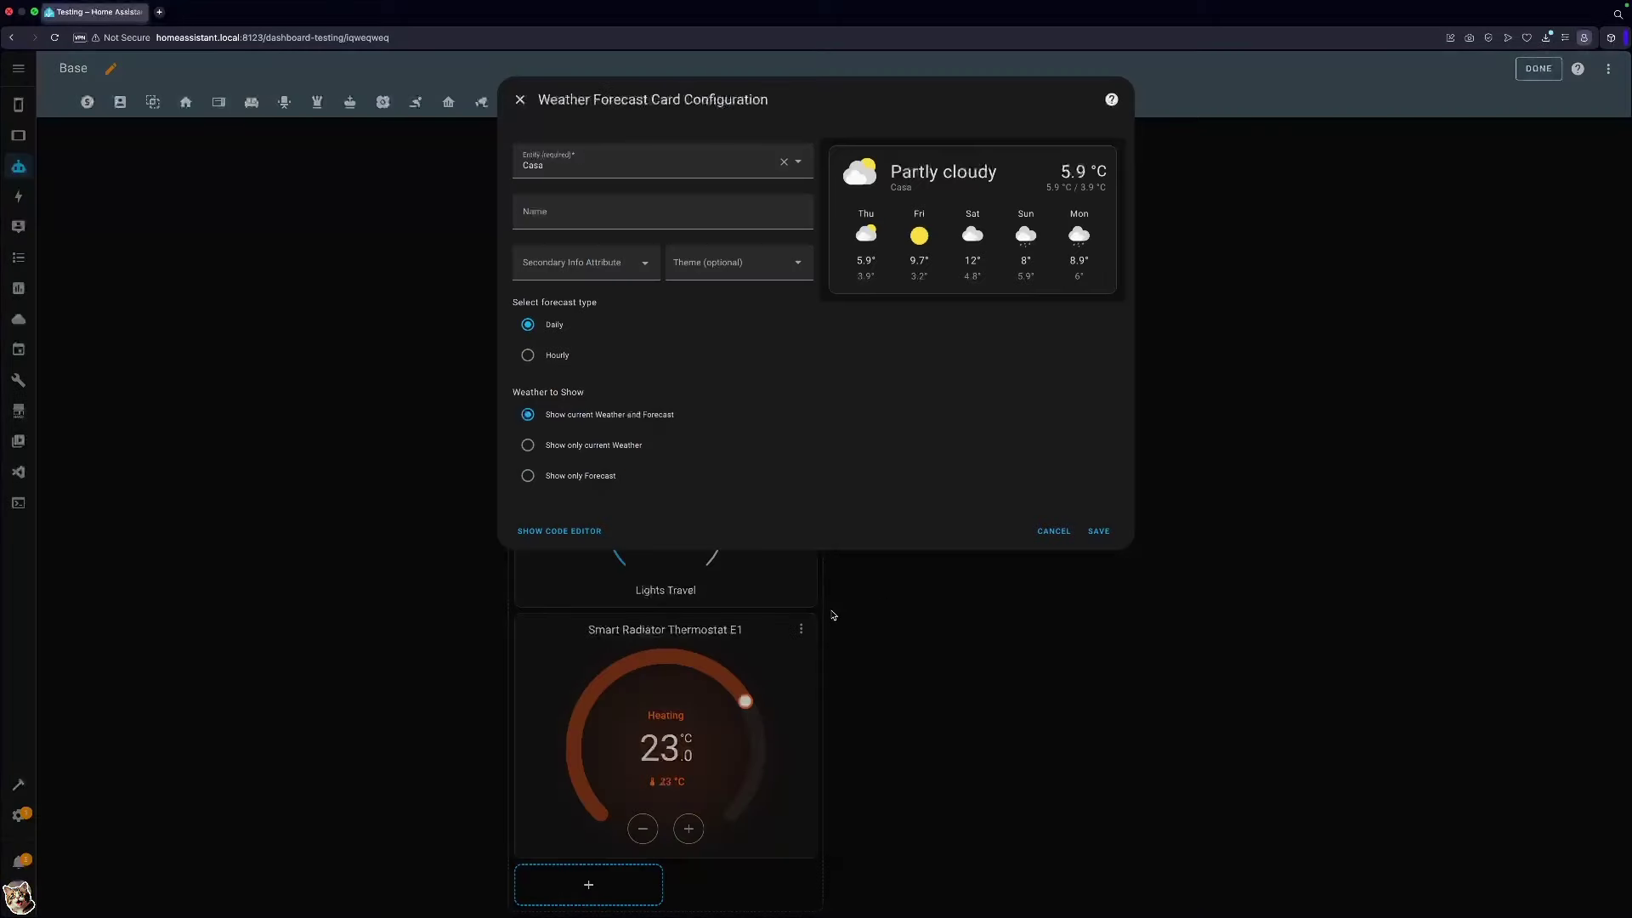
{"action": "left_click", "coordinate": [1098, 531]}
{"action": "scroll", "coordinate": [742, 652], "scroll_direction": "down", "scroll_amount": 2}
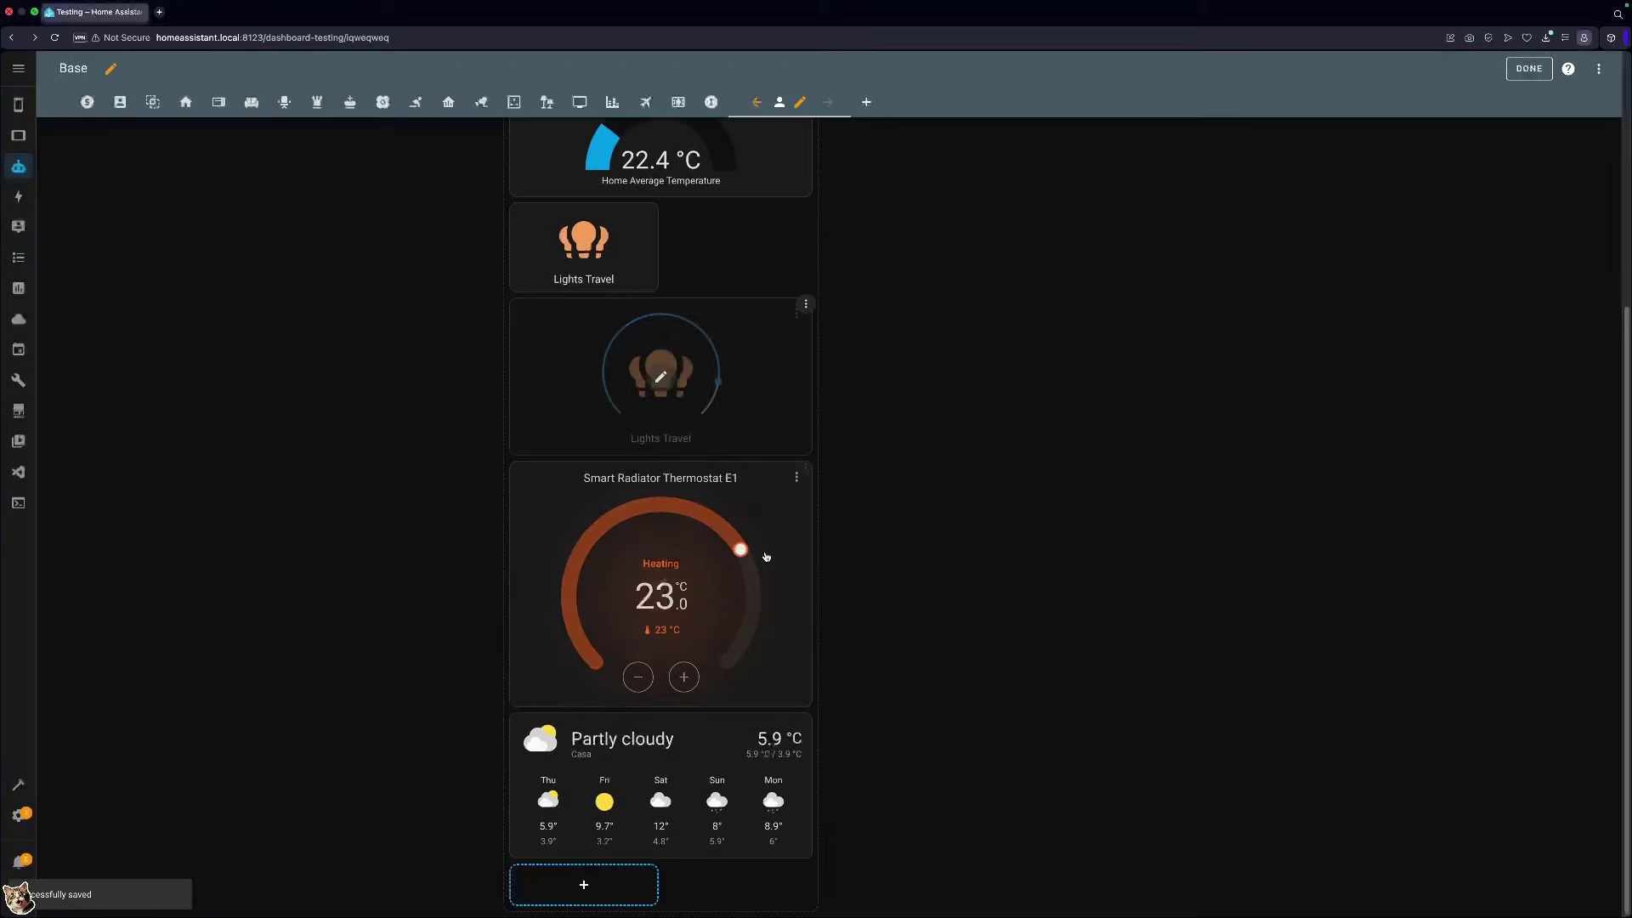
{"action": "scroll", "coordinate": [742, 652], "scroll_direction": "up", "scroll_amount": 6}
{"action": "mouse_move", "coordinate": [608, 211]}
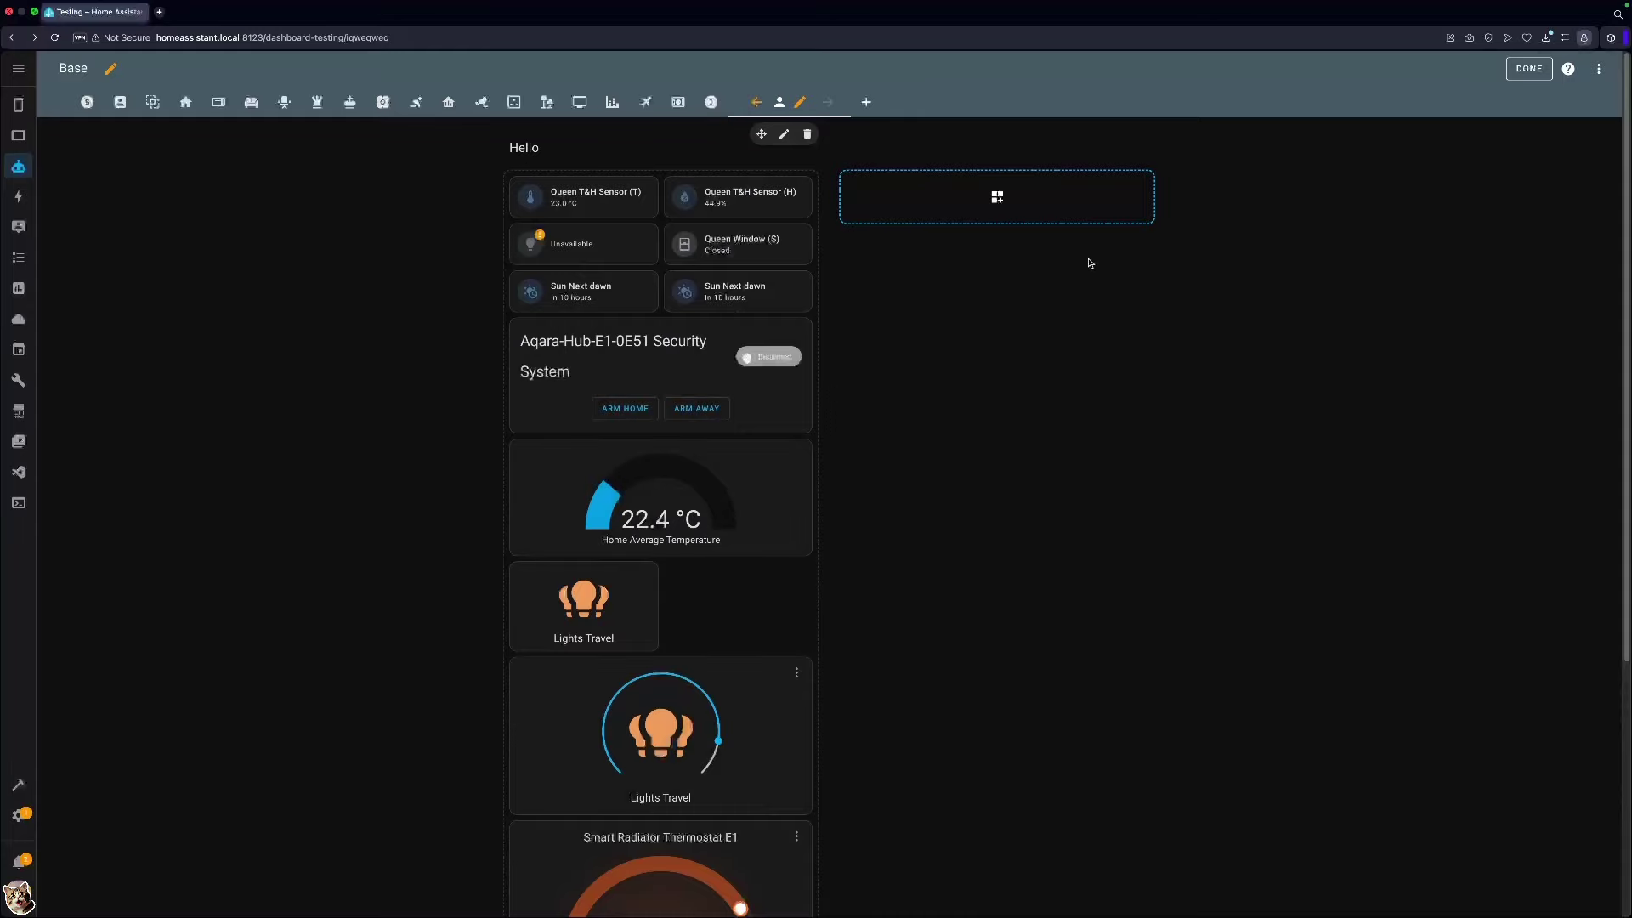
Add eleven empty Unnamed sections in rows across the Hello view.
{"action": "left_click", "coordinate": [1000, 198]}
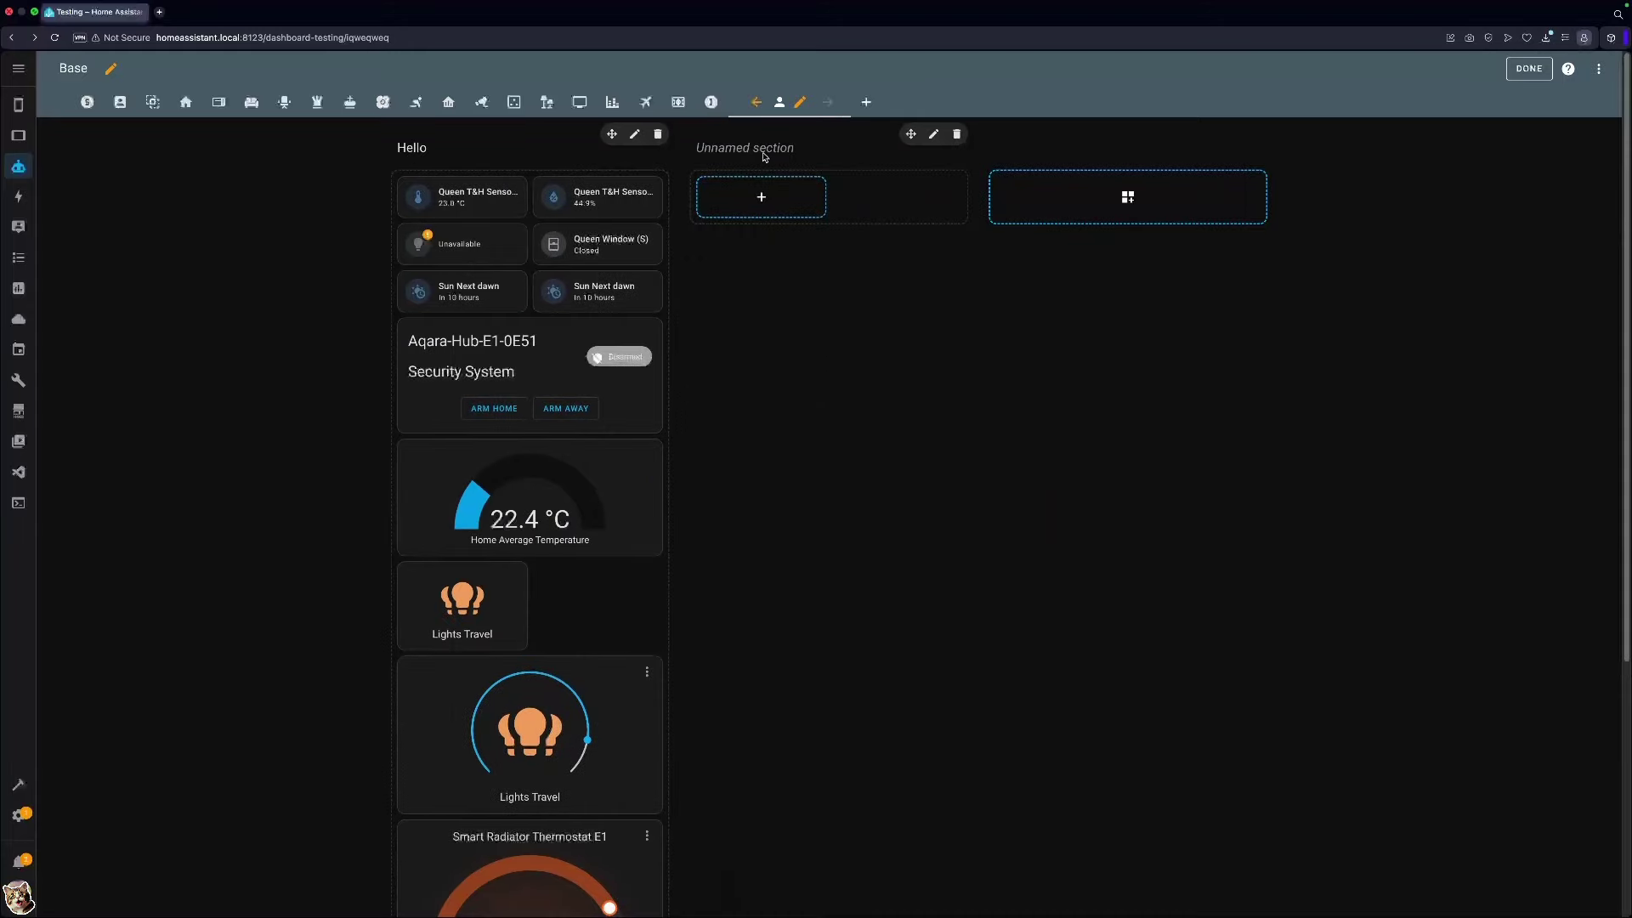
{"action": "left_click", "coordinate": [1143, 212]}
{"action": "left_click", "coordinate": [1190, 218]}
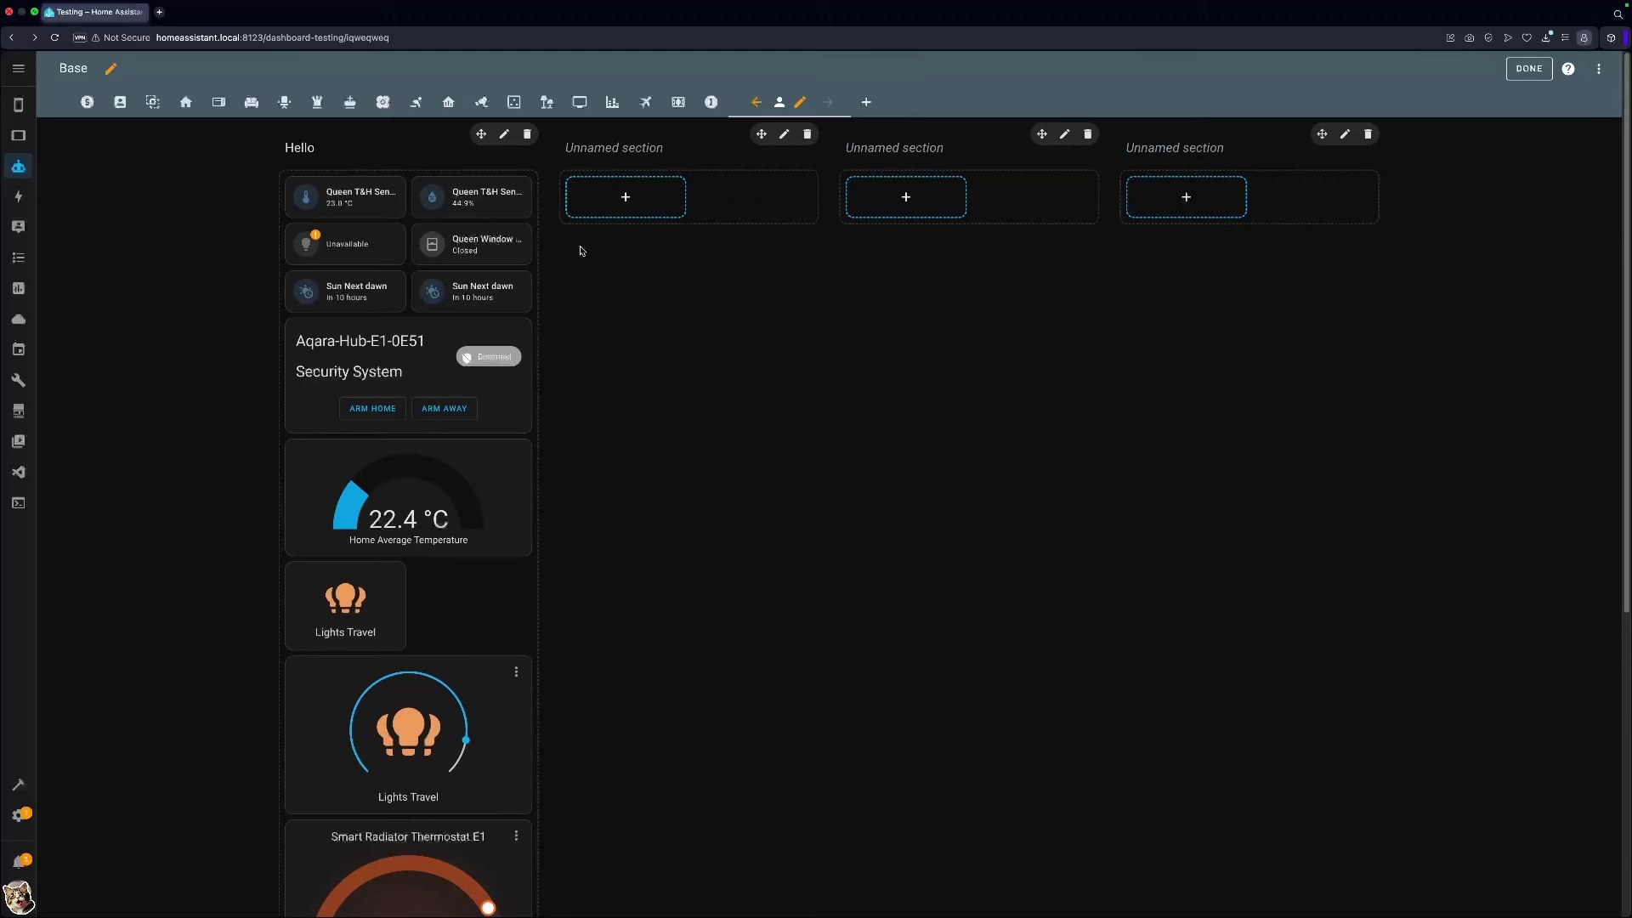
{"action": "scroll", "coordinate": [942, 470], "scroll_direction": "down", "scroll_amount": 5}
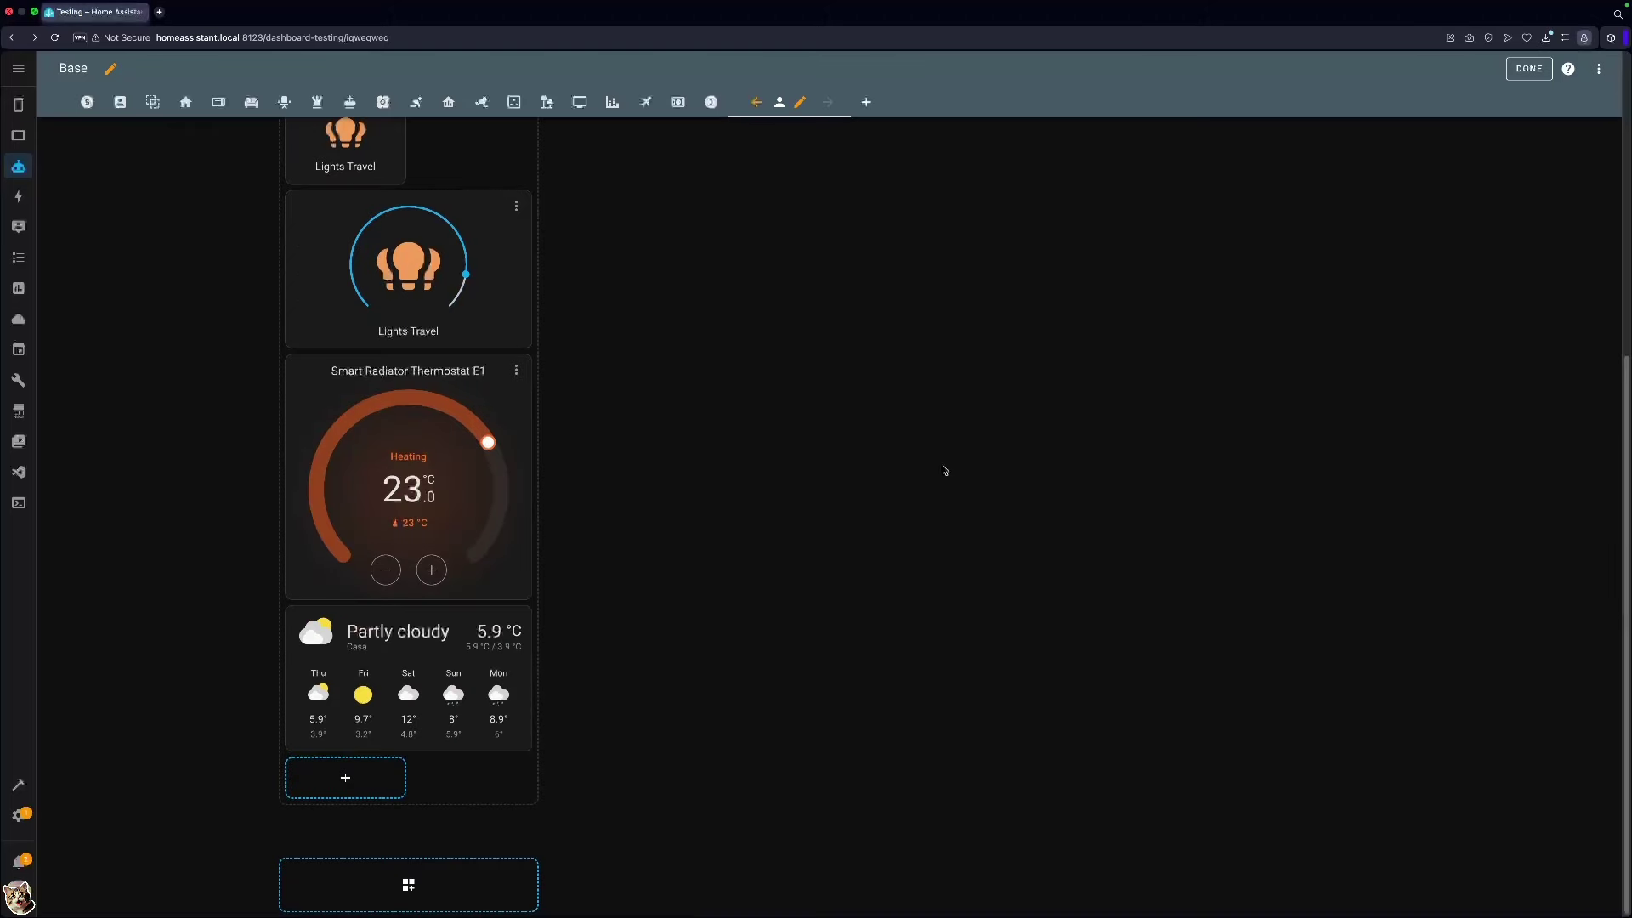
{"action": "left_click", "coordinate": [361, 903]}
{"action": "left_click", "coordinate": [706, 899]}
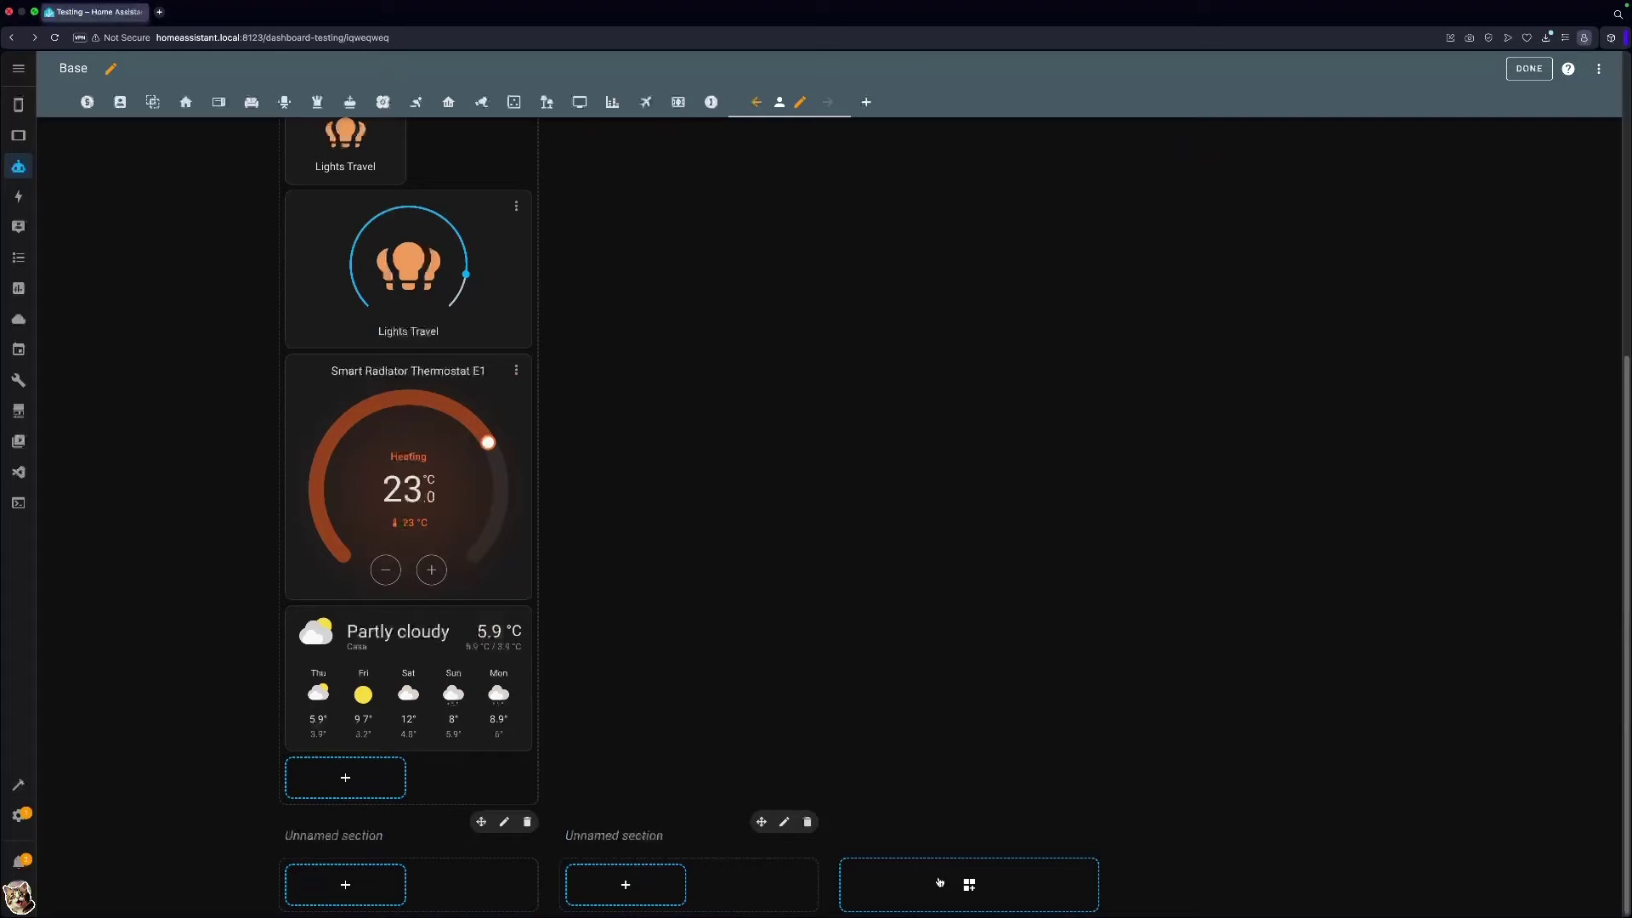
{"action": "left_click", "coordinate": [969, 885]}
{"action": "left_click", "coordinate": [1246, 882]}
{"action": "left_click", "coordinate": [345, 884]}
{"action": "left_click", "coordinate": [689, 884]}
{"action": "left_click", "coordinate": [969, 885]}
{"action": "left_click", "coordinate": [1192, 873]}
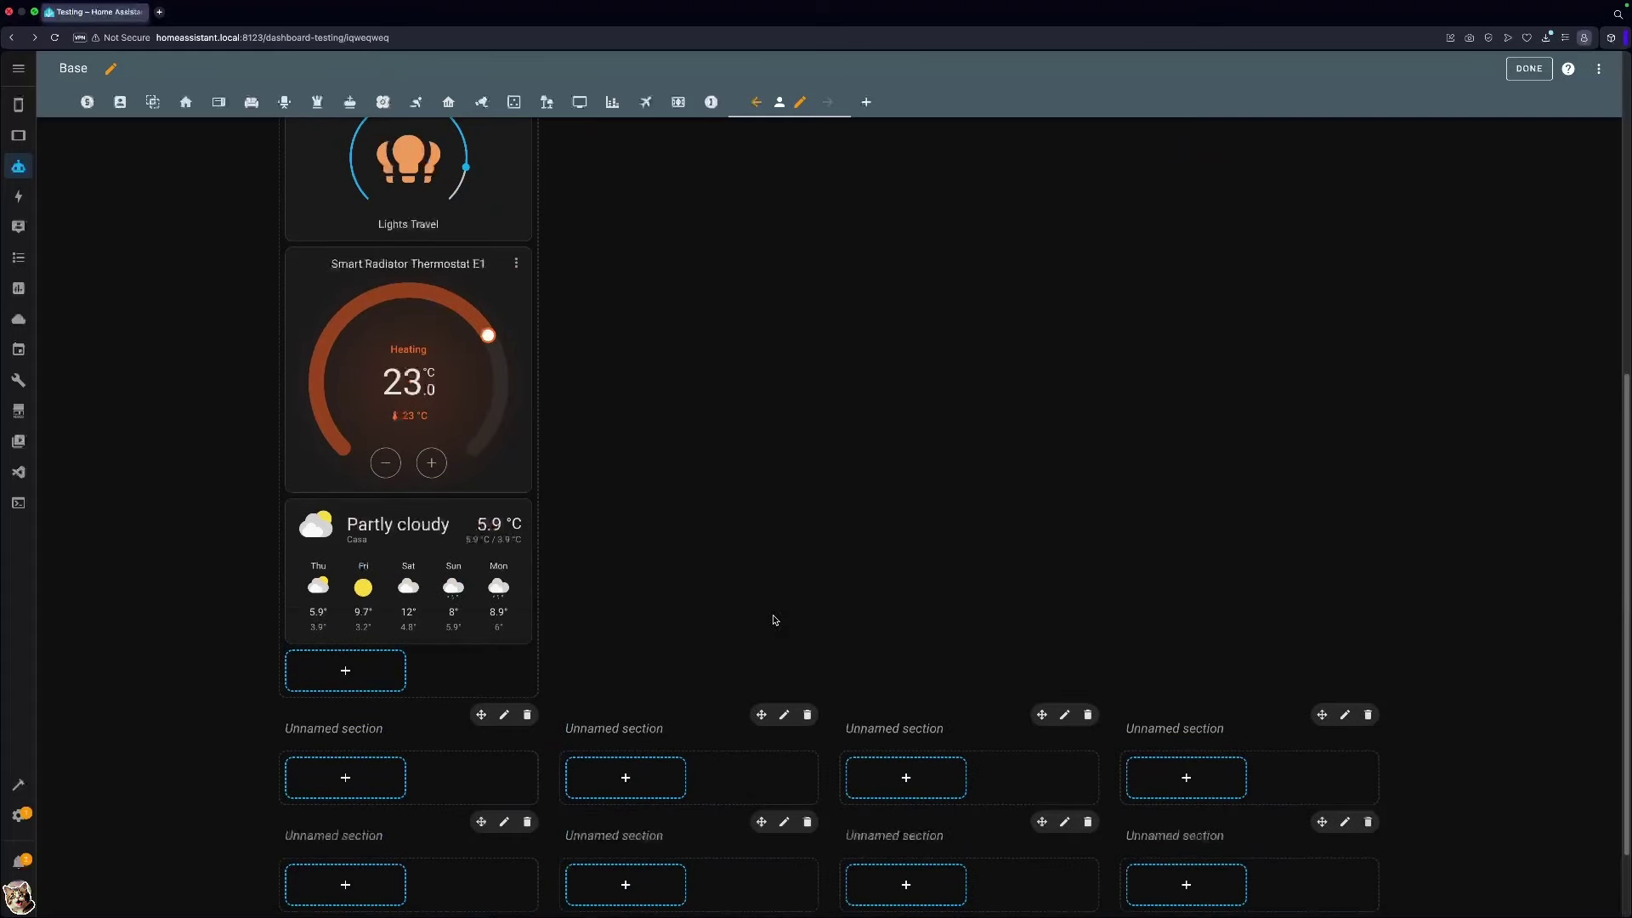
{"action": "scroll", "coordinate": [772, 608], "scroll_direction": "up", "scroll_amount": 6}
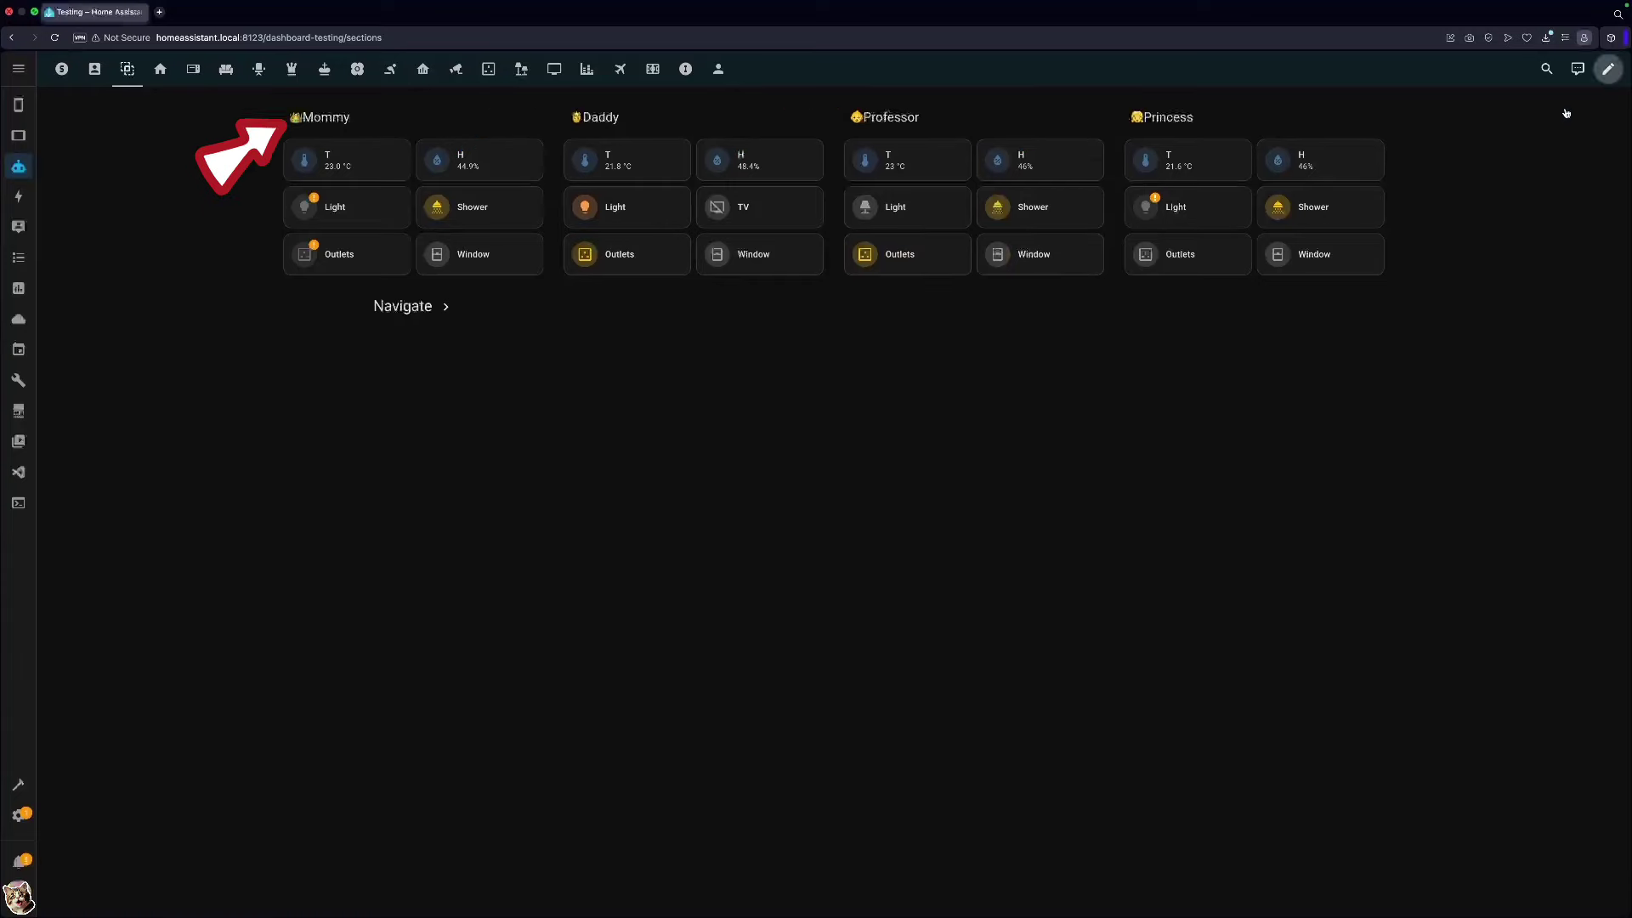
In edit mode, pick the queen bulb ceiling and Queen T&H Sensor (H) entities for a new Hello card.
{"action": "left_click", "coordinate": [1608, 69]}
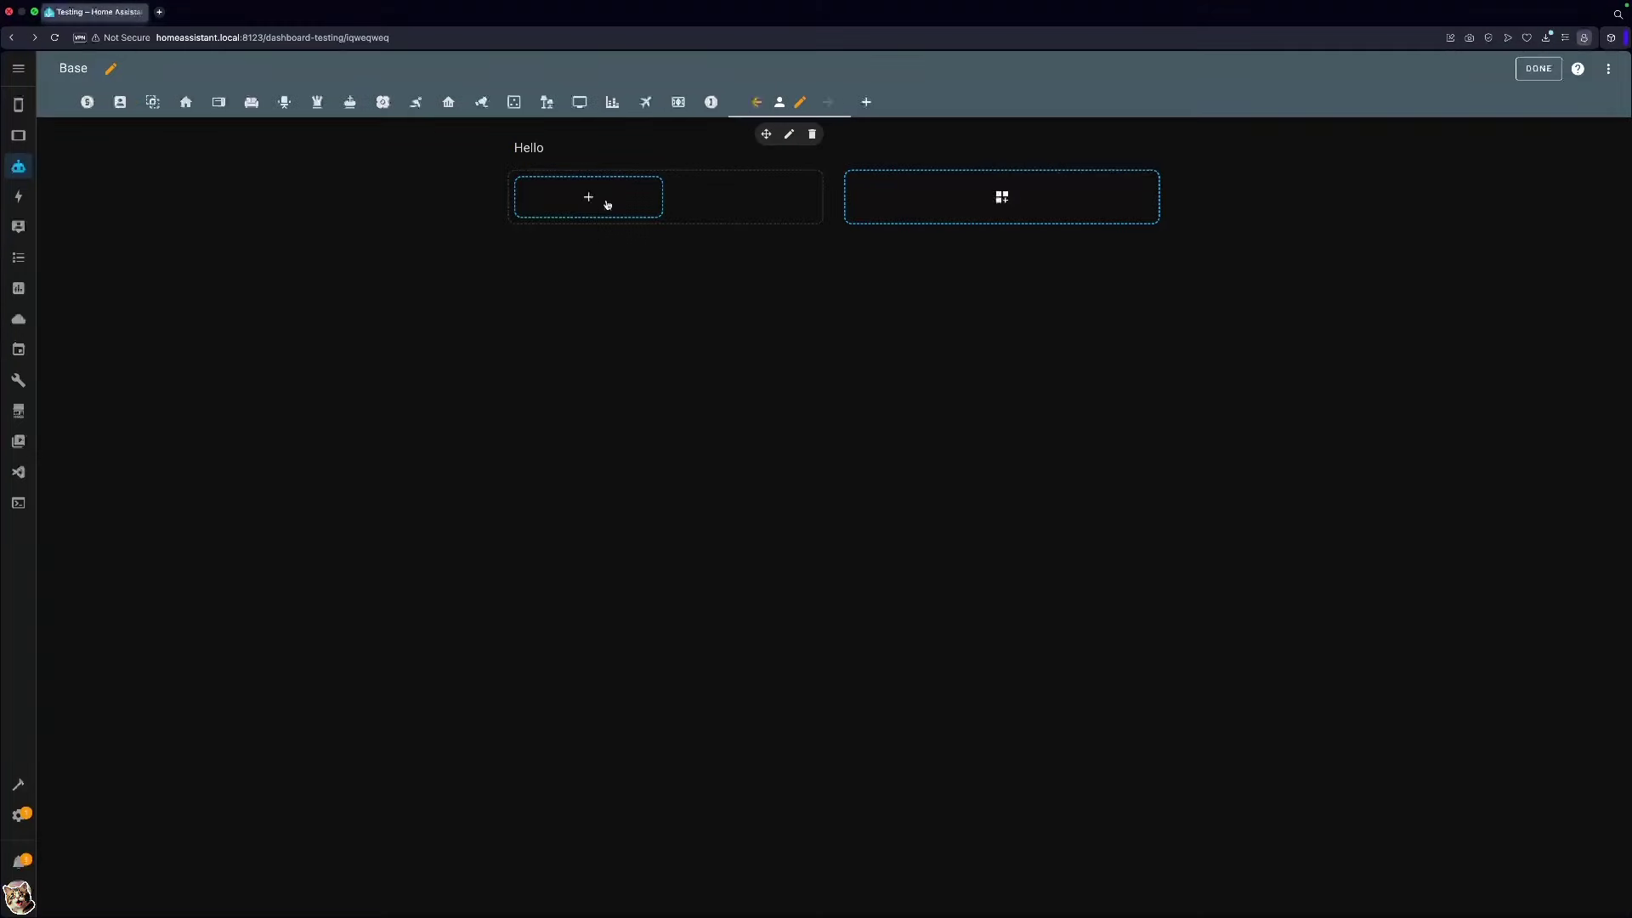
{"action": "left_click", "coordinate": [604, 202]}
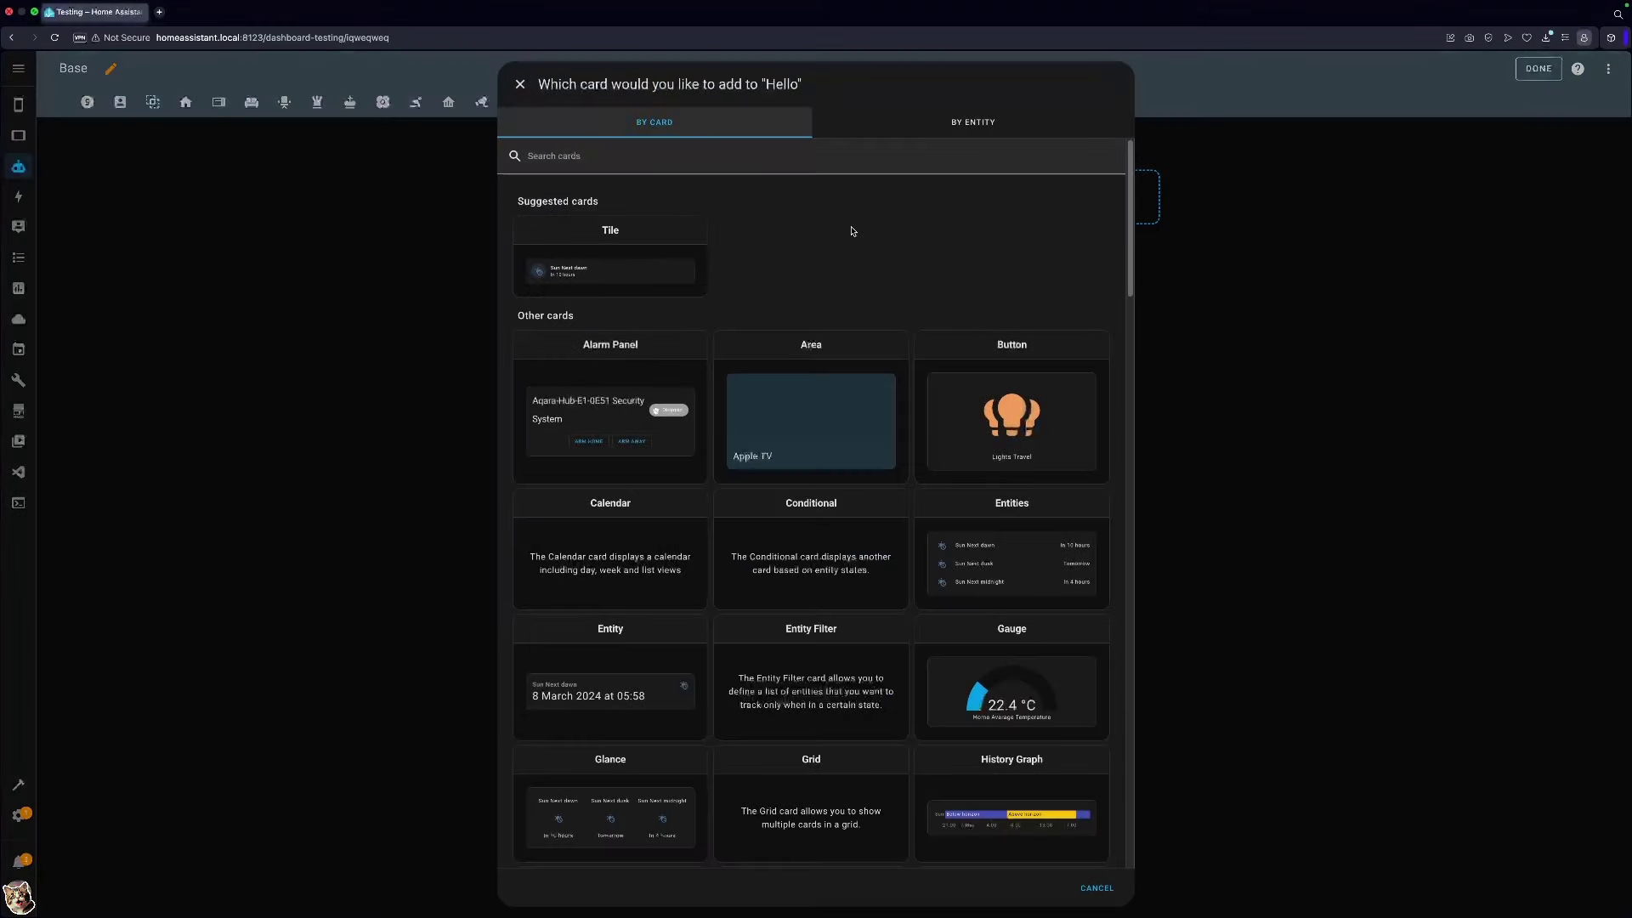
{"action": "left_click", "coordinate": [956, 138]}
{"action": "left_click", "coordinate": [619, 153]}
{"action": "type", "text": "queen"}
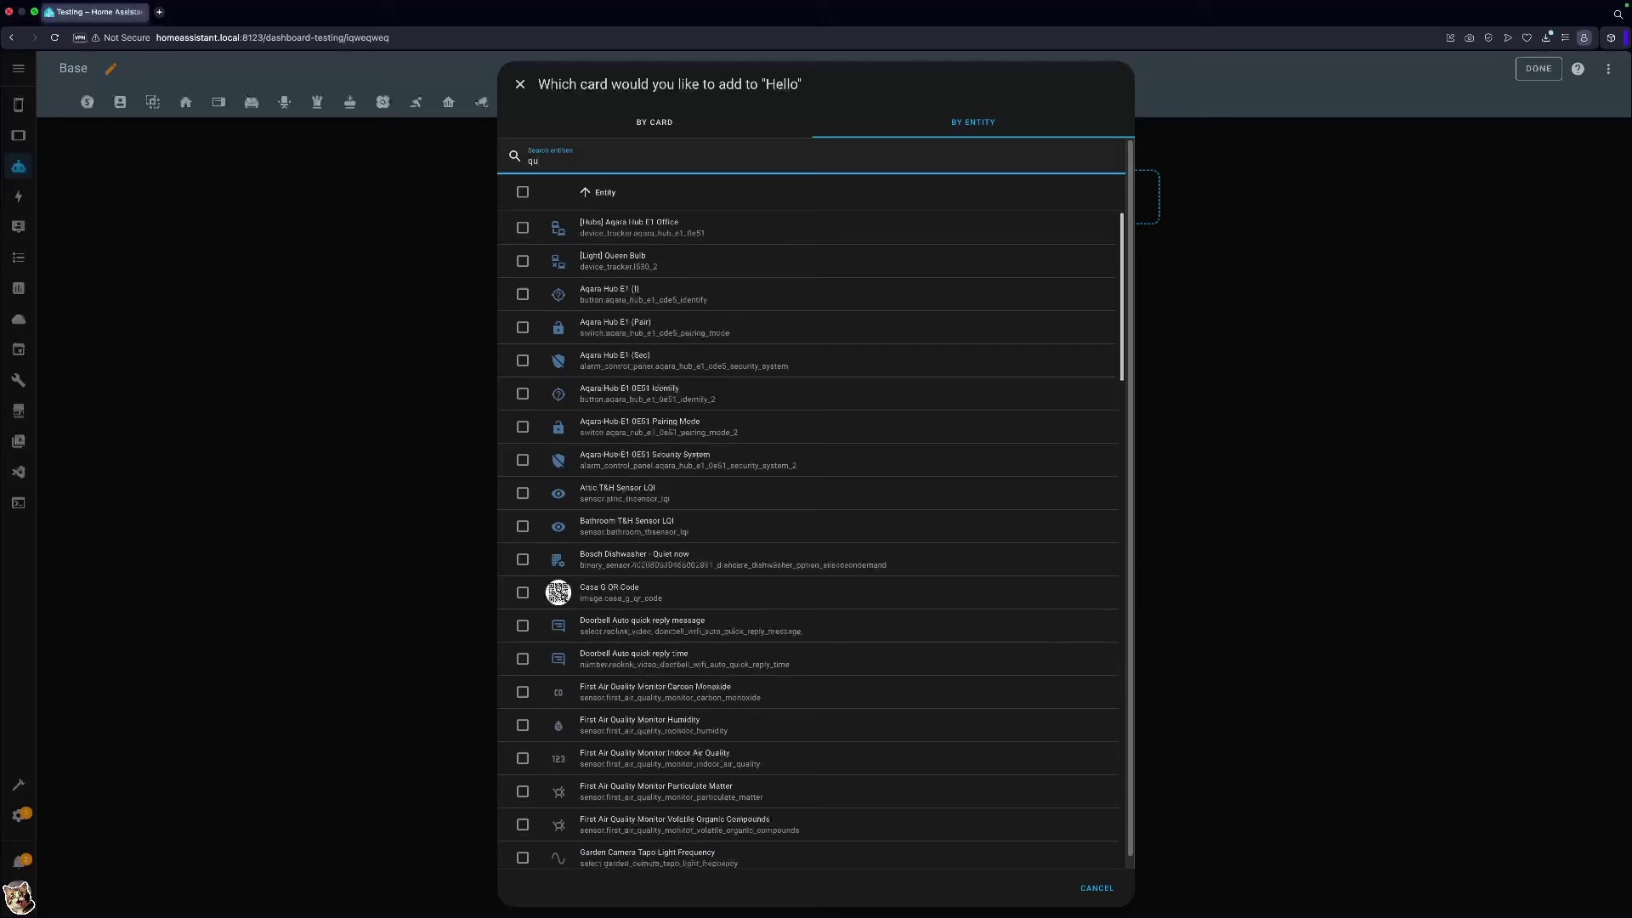
{"action": "left_click", "coordinate": [523, 294]}
{"action": "scroll", "coordinate": [523, 574], "scroll_direction": "down", "scroll_amount": 2}
{"action": "left_click", "coordinate": [523, 571]}
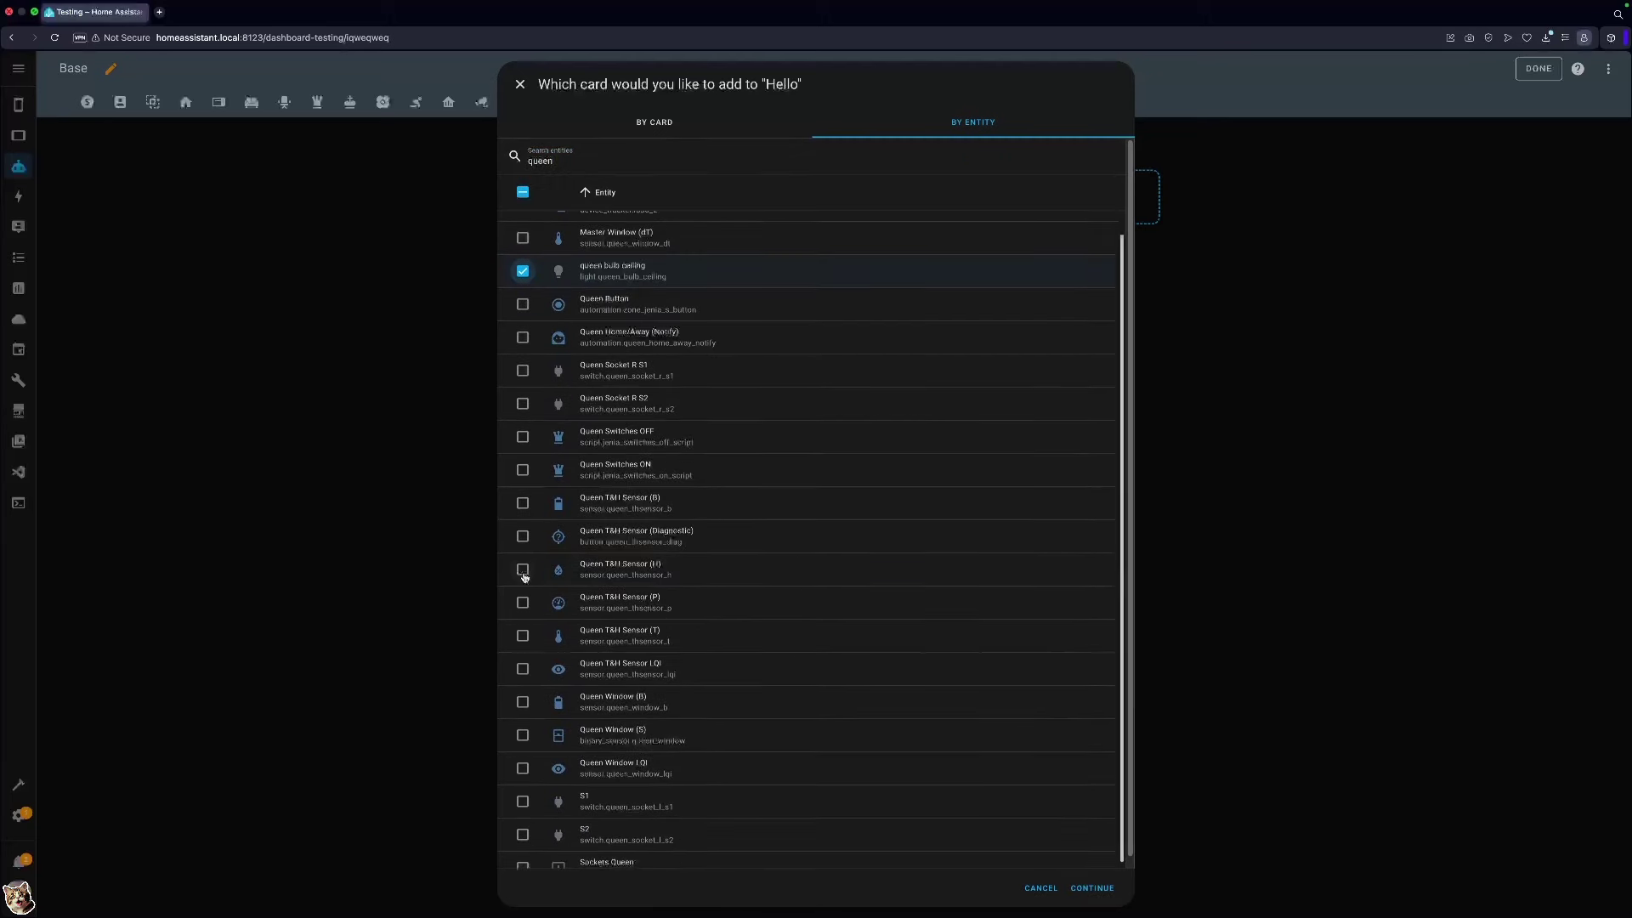
Add the Queen T&H Sensor (T) and Queen Window (S) tiles too, and reorder the temperature card.
{"action": "left_click", "coordinate": [523, 637]}
{"action": "left_click", "coordinate": [523, 720]}
{"action": "left_click", "coordinate": [1091, 889]}
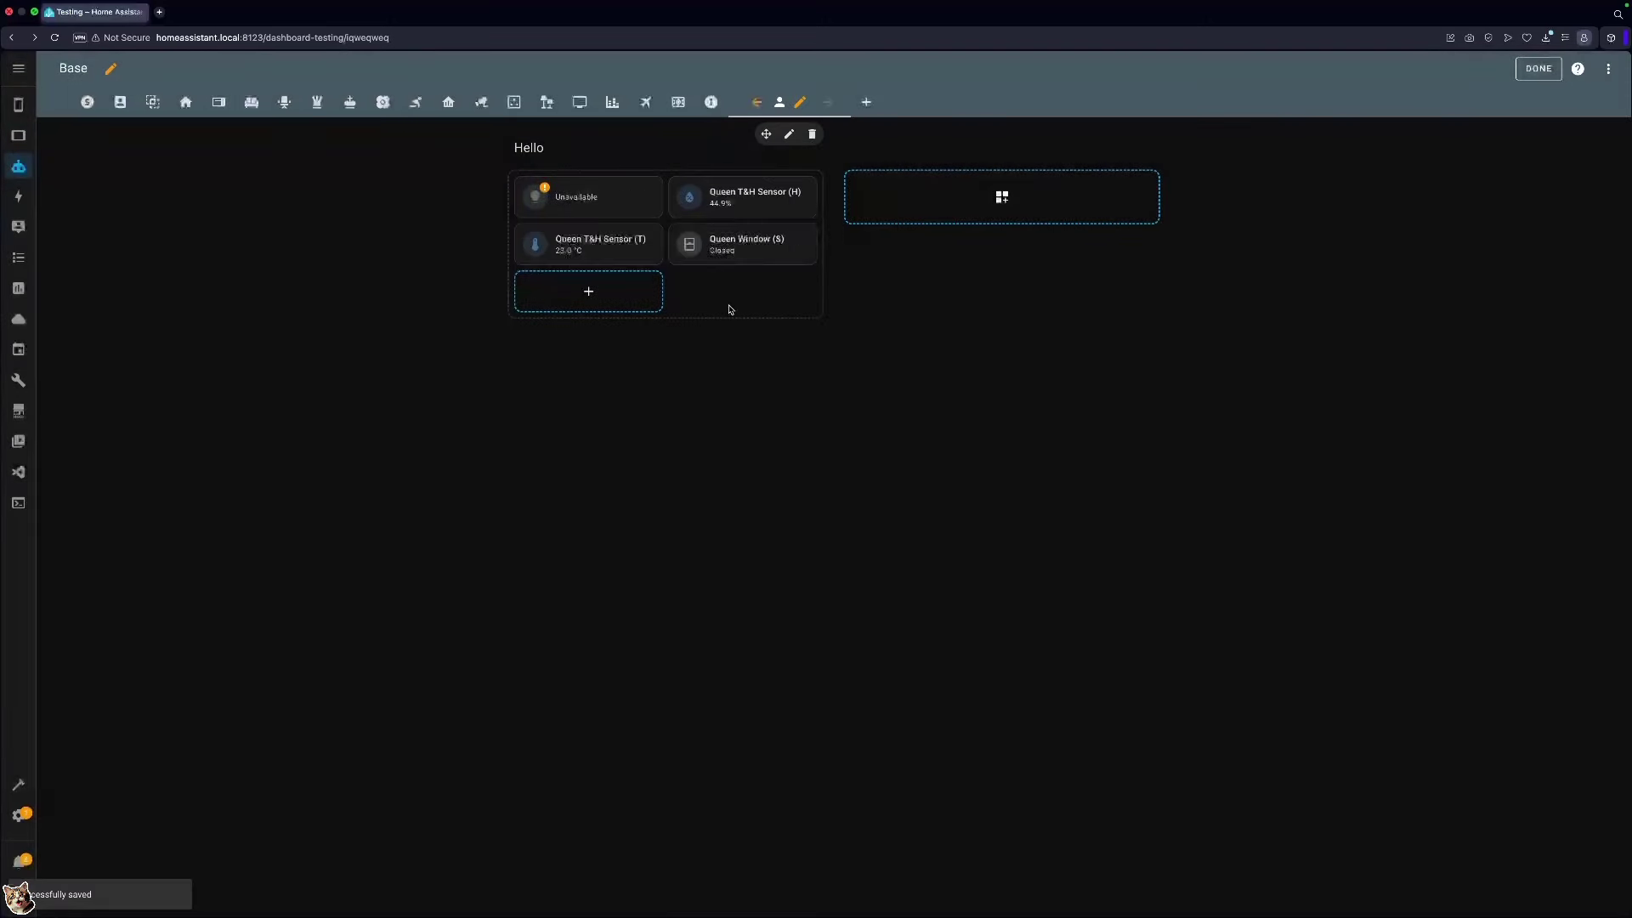
{"action": "left_click_drag", "start_coordinate": [586, 196], "coordinate": [742, 245]}
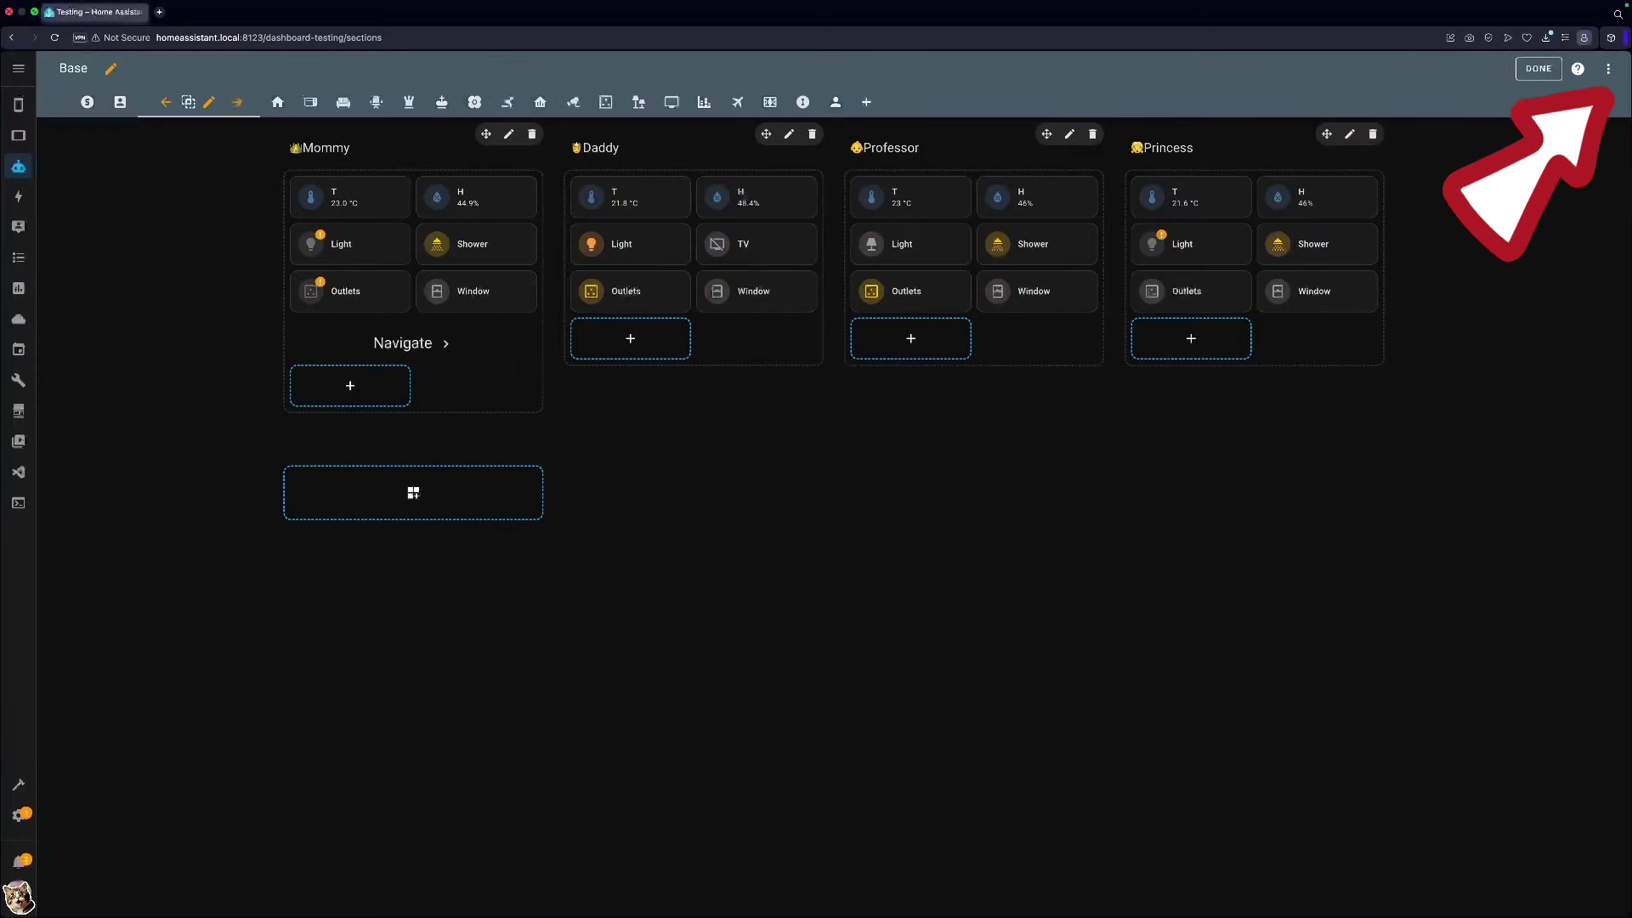
{"action": "left_click", "coordinate": [1609, 76]}
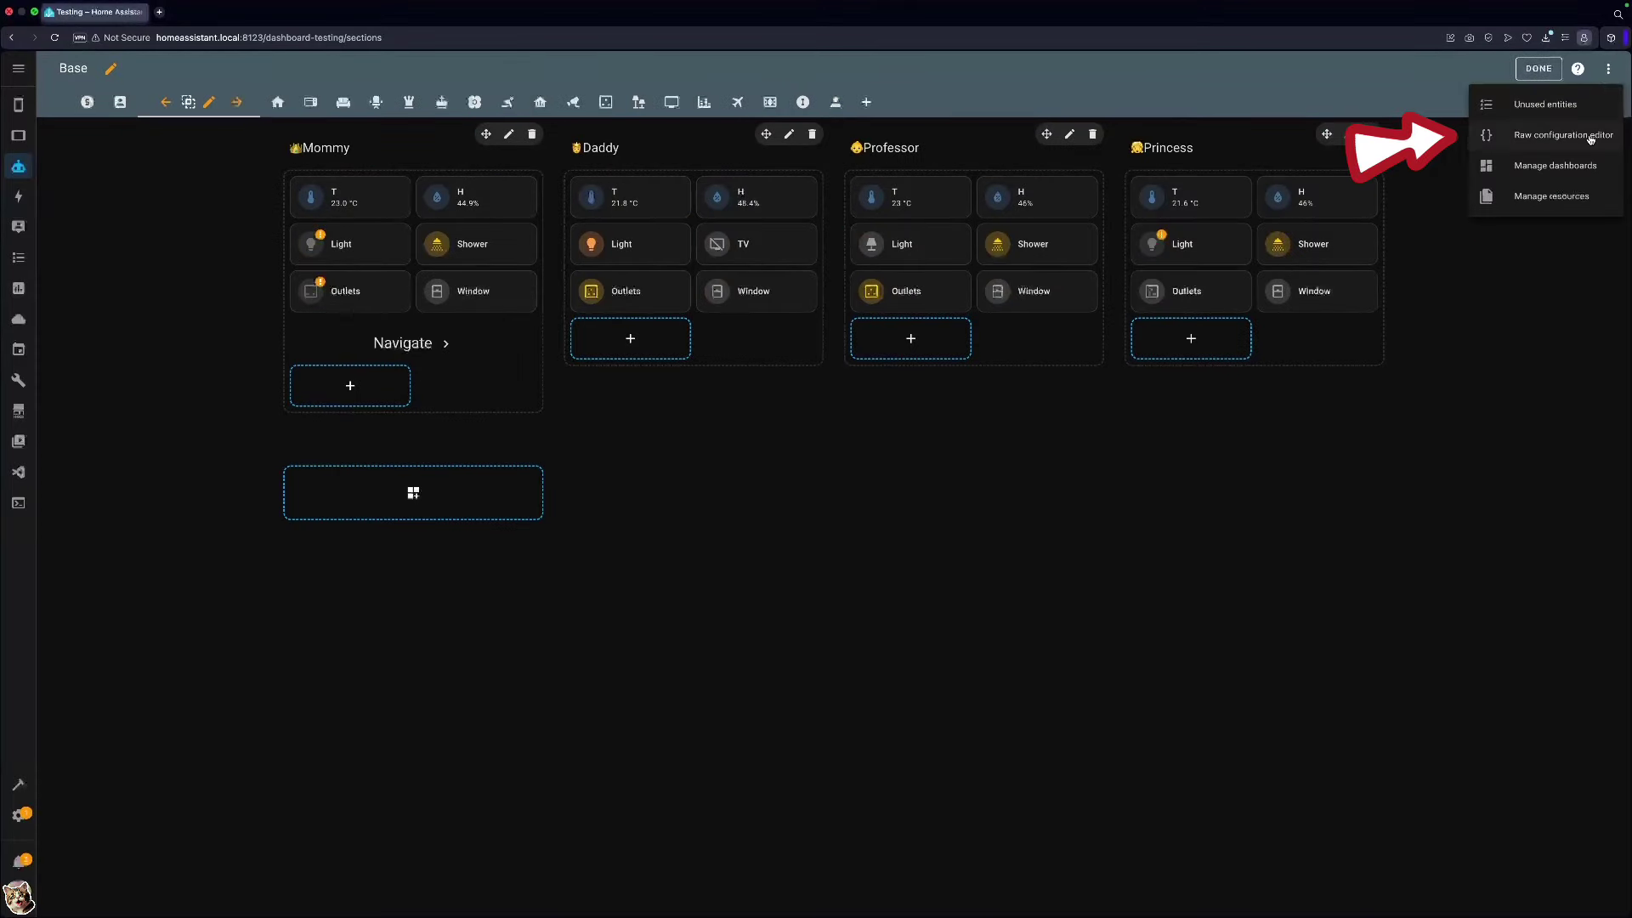
In the raw YAML editor, copy the Daddy grid block, paste it after Princess and save.
{"action": "left_click", "coordinate": [1591, 136]}
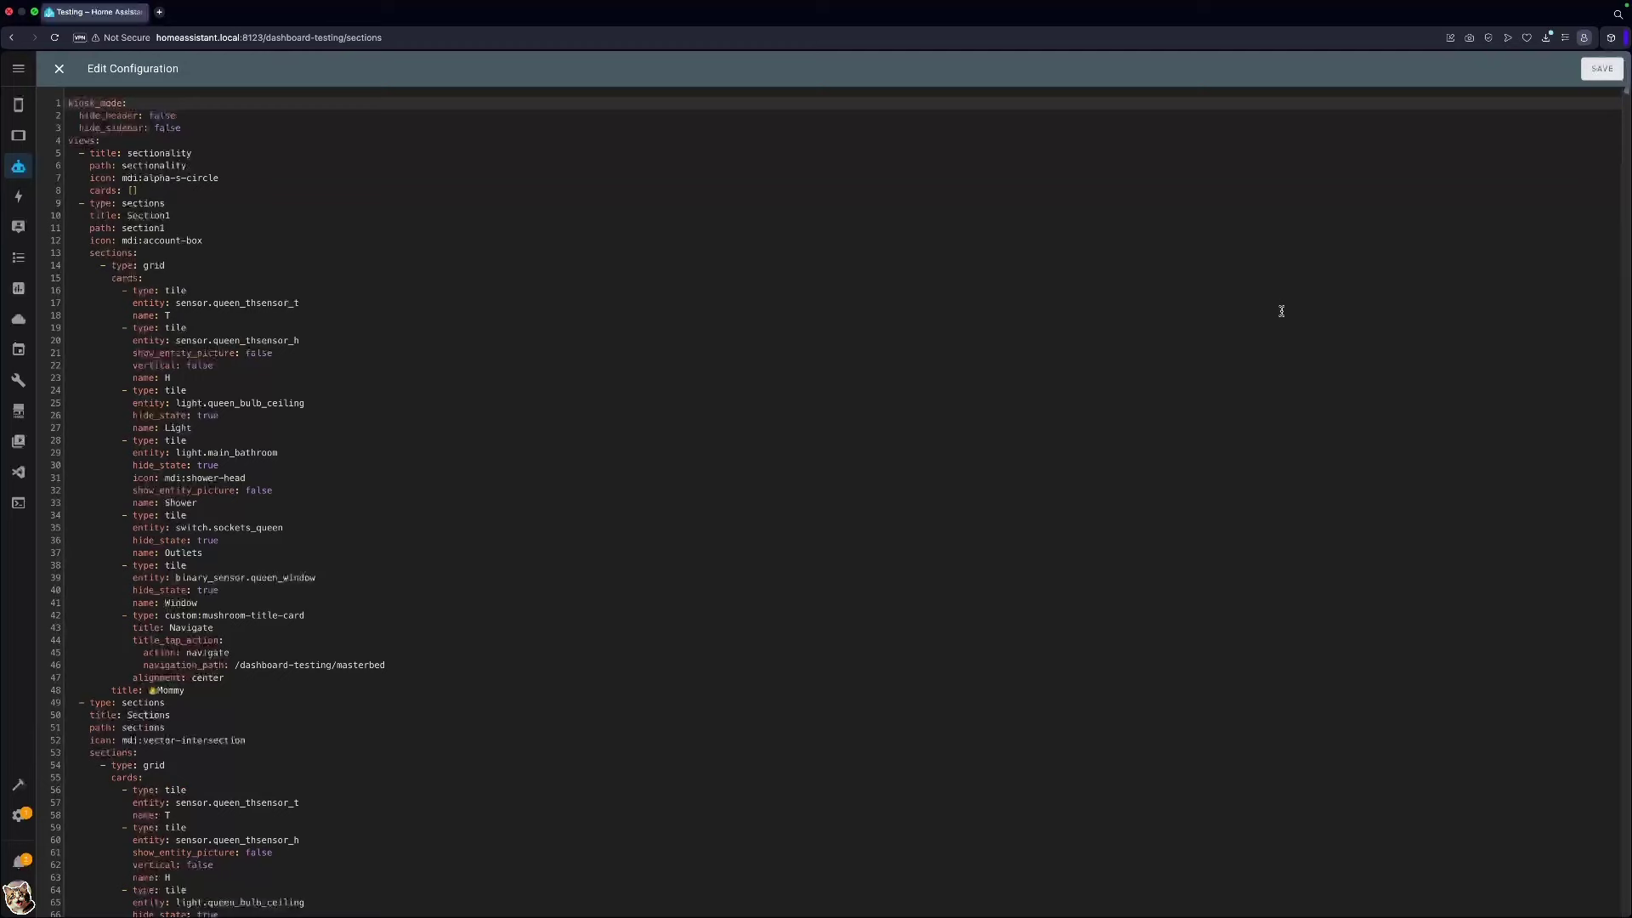
{"action": "scroll", "coordinate": [101, 306], "scroll_direction": "down", "scroll_amount": 8}
{"action": "left_click_drag", "start_coordinate": [102, 520], "coordinate": [255, 833]}
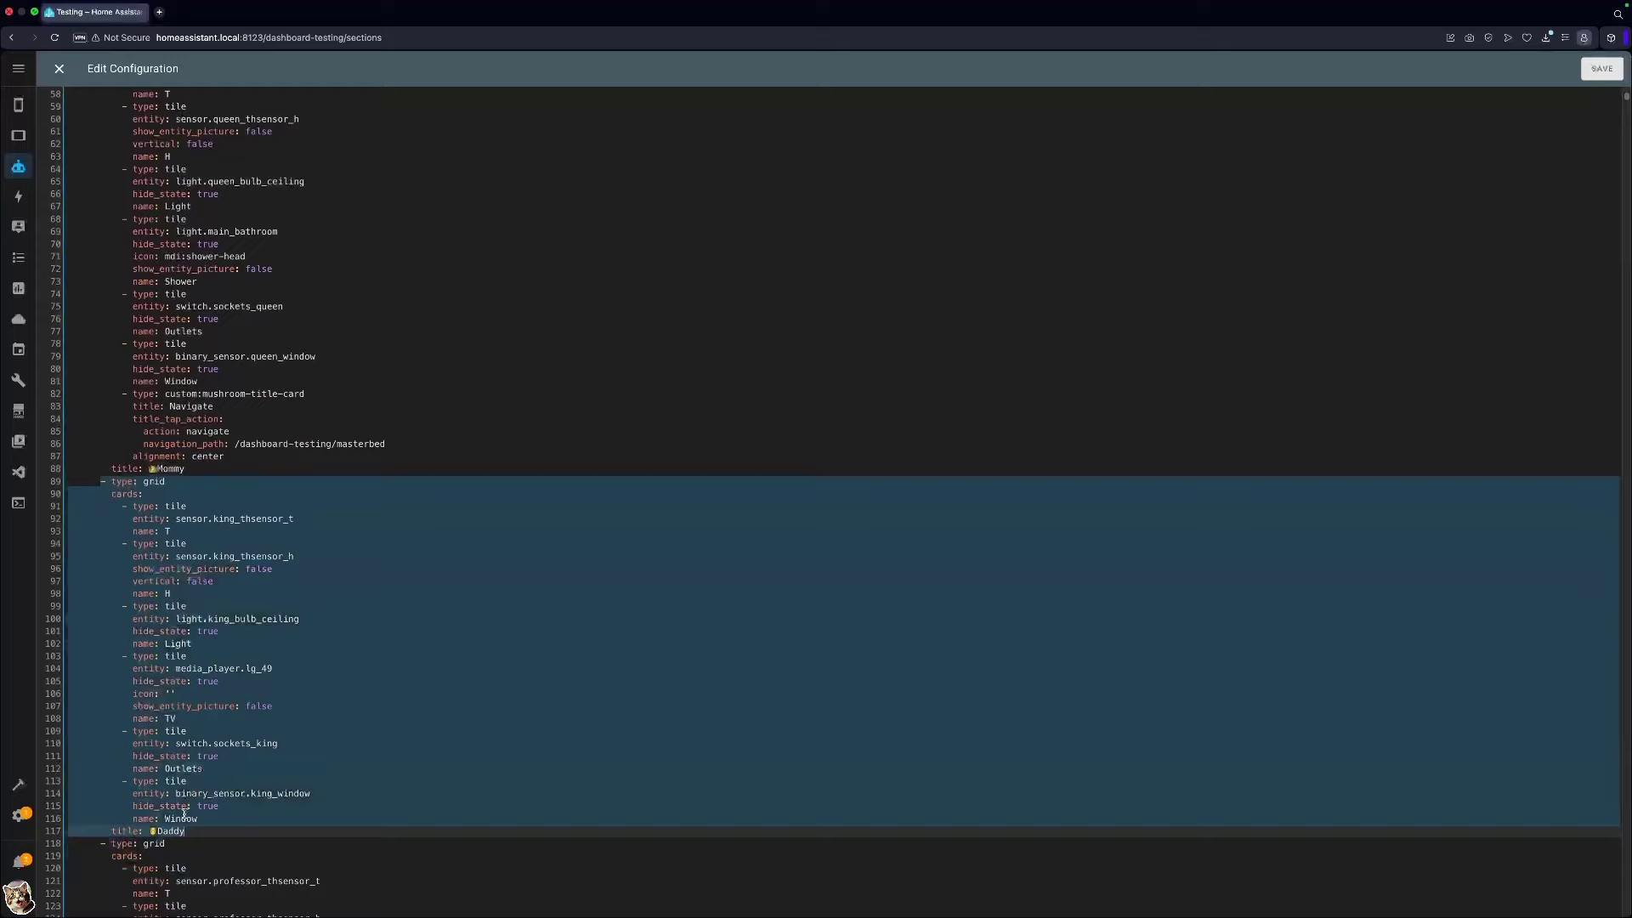
{"action": "key", "text": "Page_Down"}
{"action": "key", "text": "End"}
{"action": "key", "text": "Return"}
{"action": "key", "text": "super+v"}
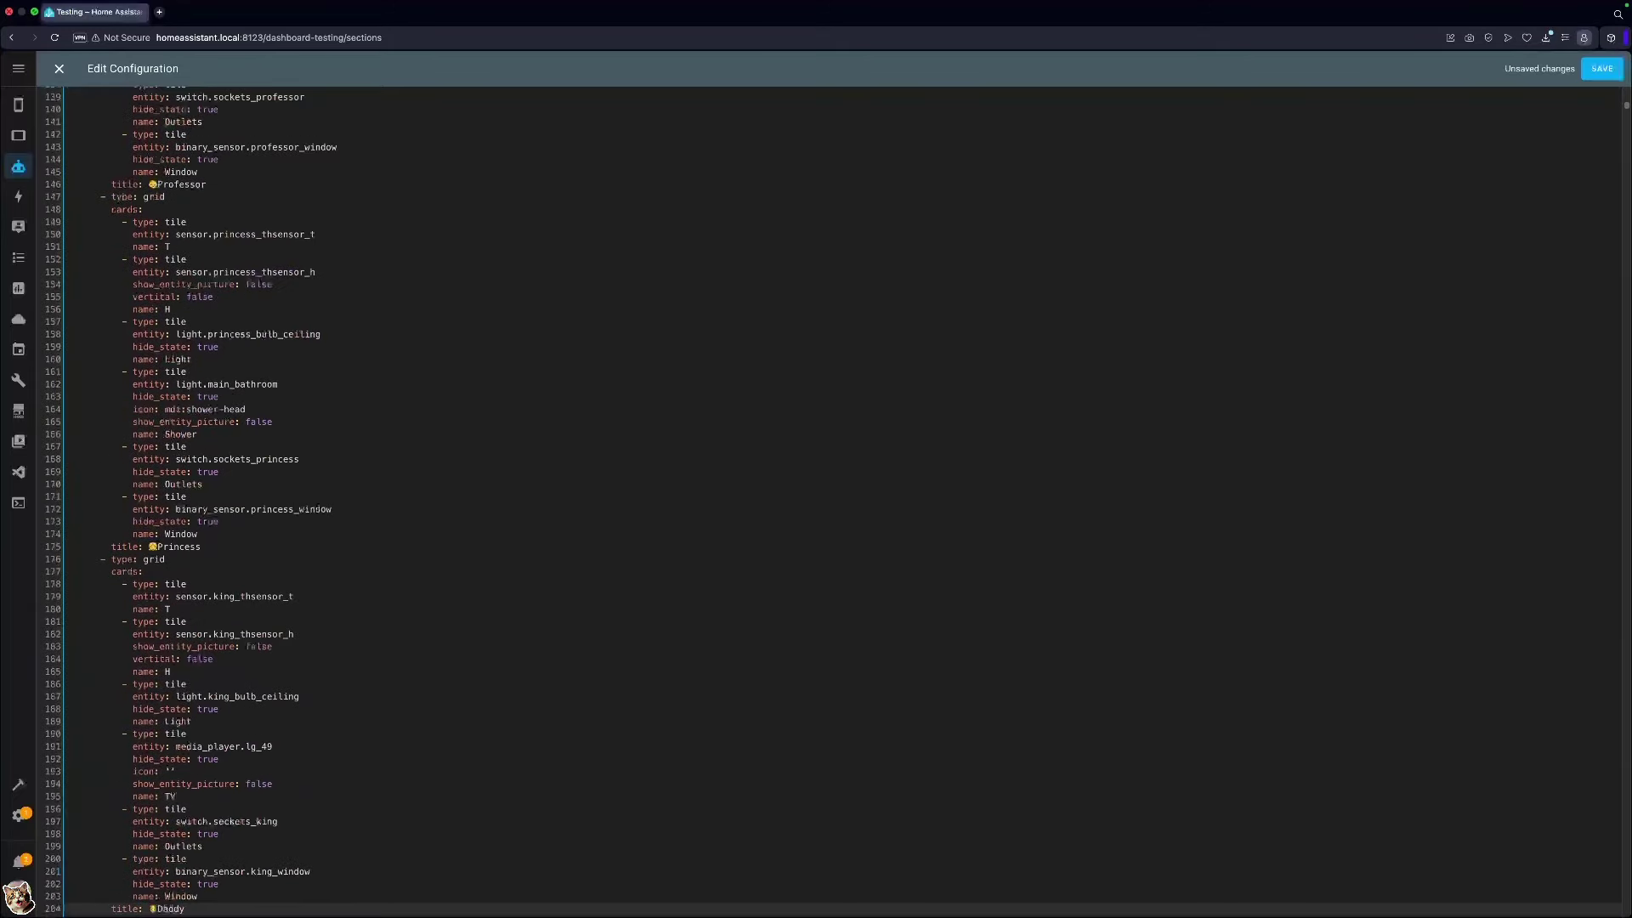
{"action": "scroll", "coordinate": [218, 582], "scroll_direction": "down", "scroll_amount": 1}
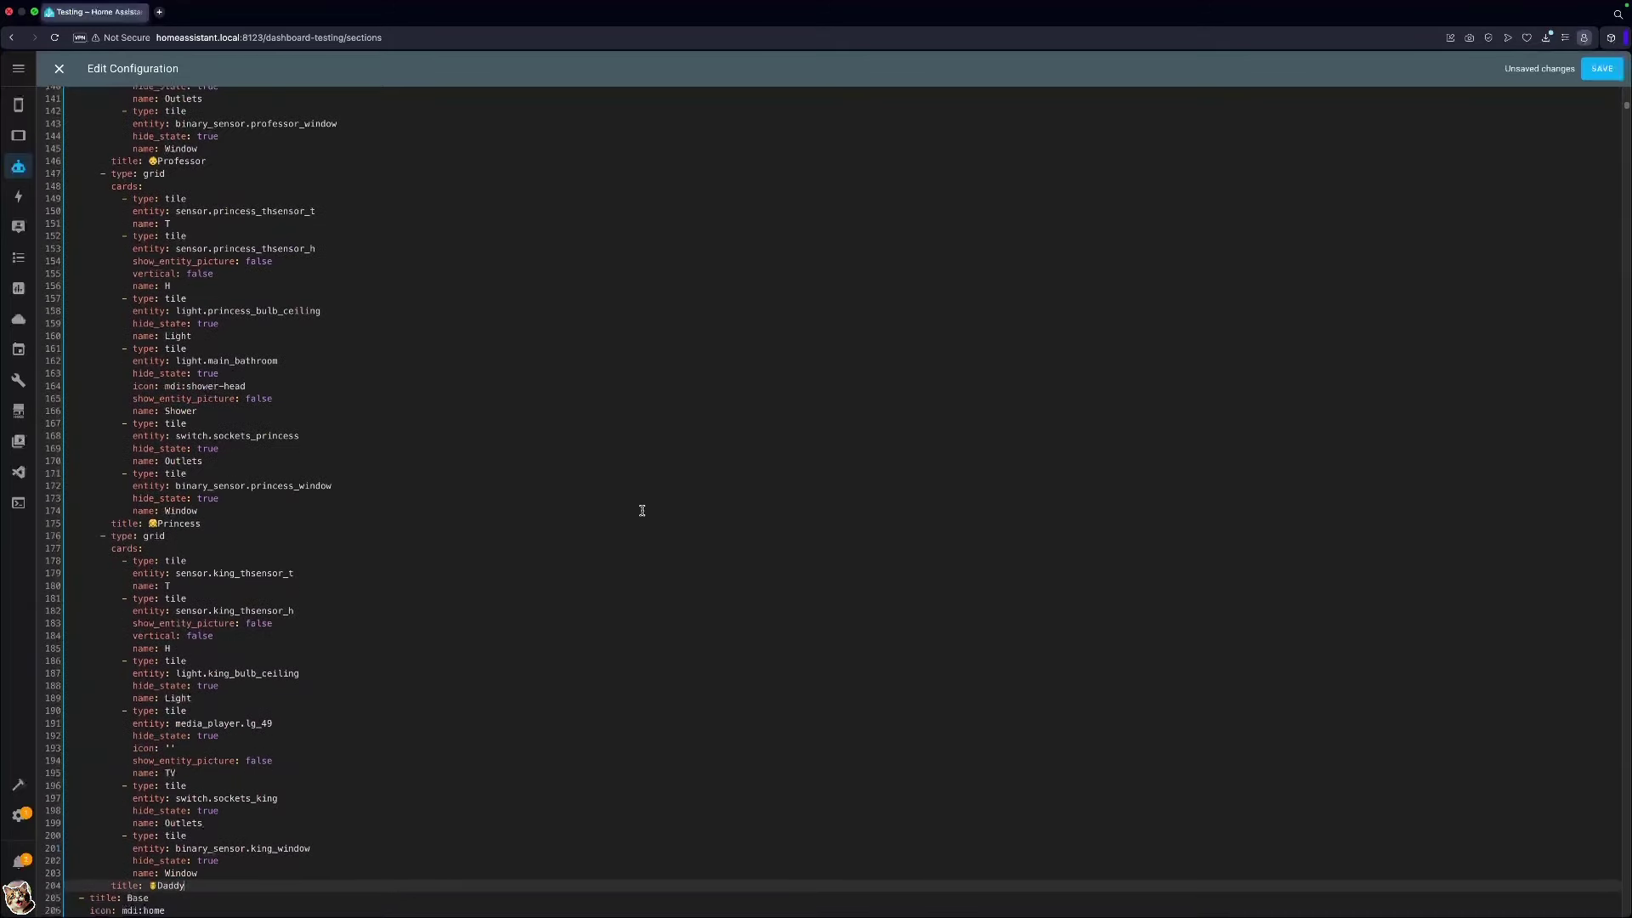
{"action": "key", "text": "ctrl+s"}
Replace 'king' with 'princess' in the copied block's temperature, humidity and ceiling-light entity ids.
{"action": "scroll", "coordinate": [218, 487], "scroll_direction": "up", "scroll_amount": 5}
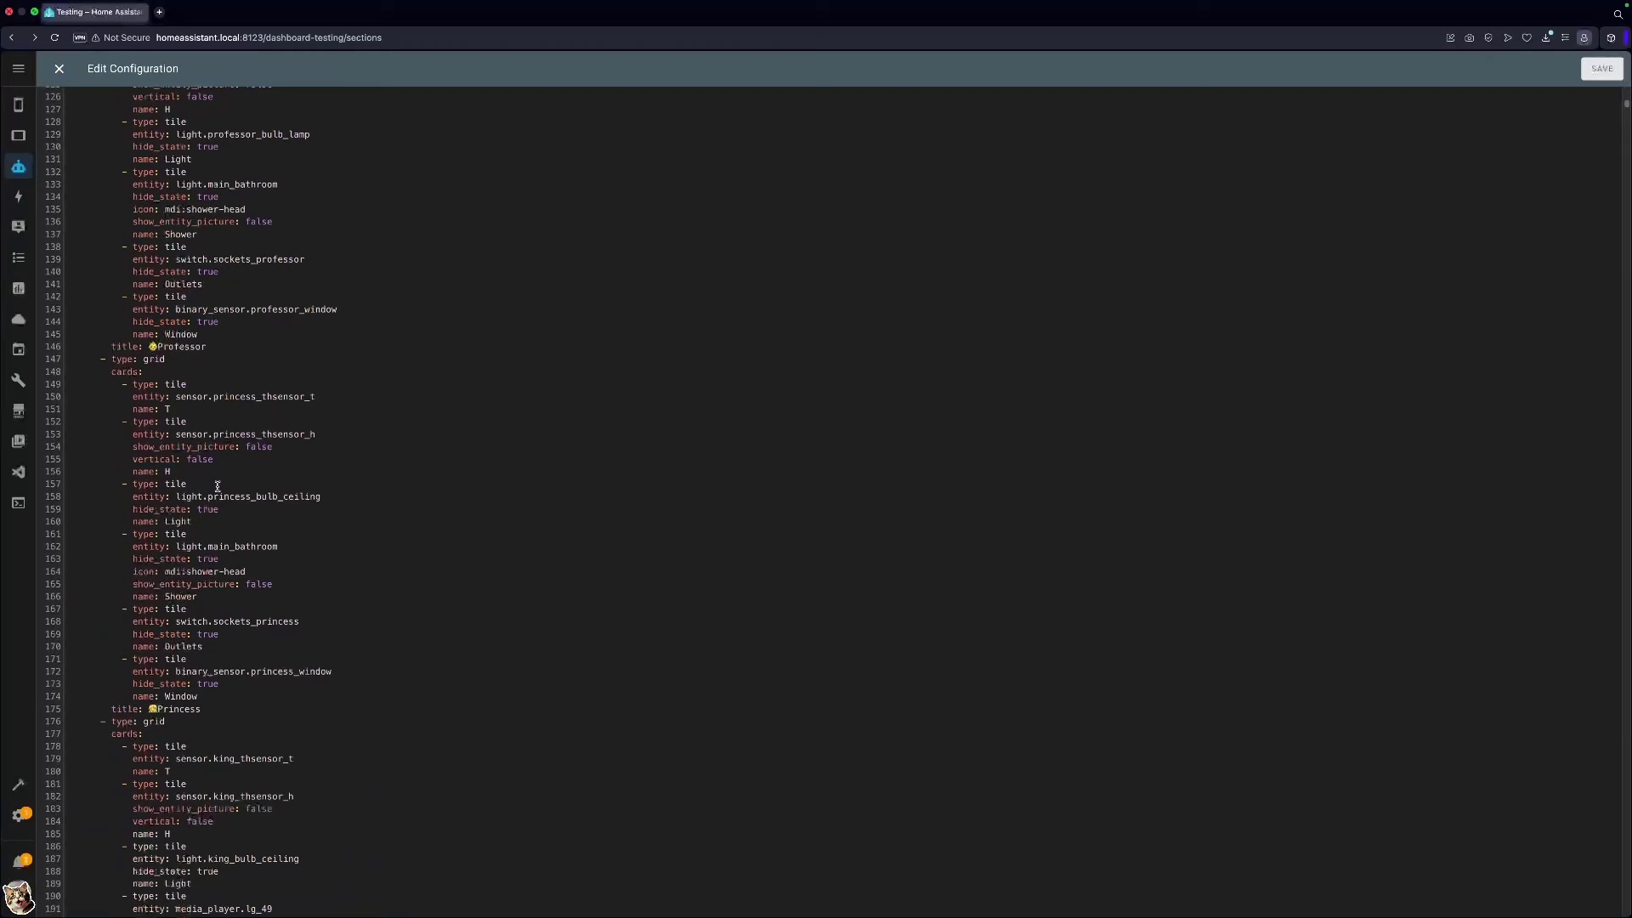
{"action": "scroll", "coordinate": [219, 486], "scroll_direction": "down", "scroll_amount": 6}
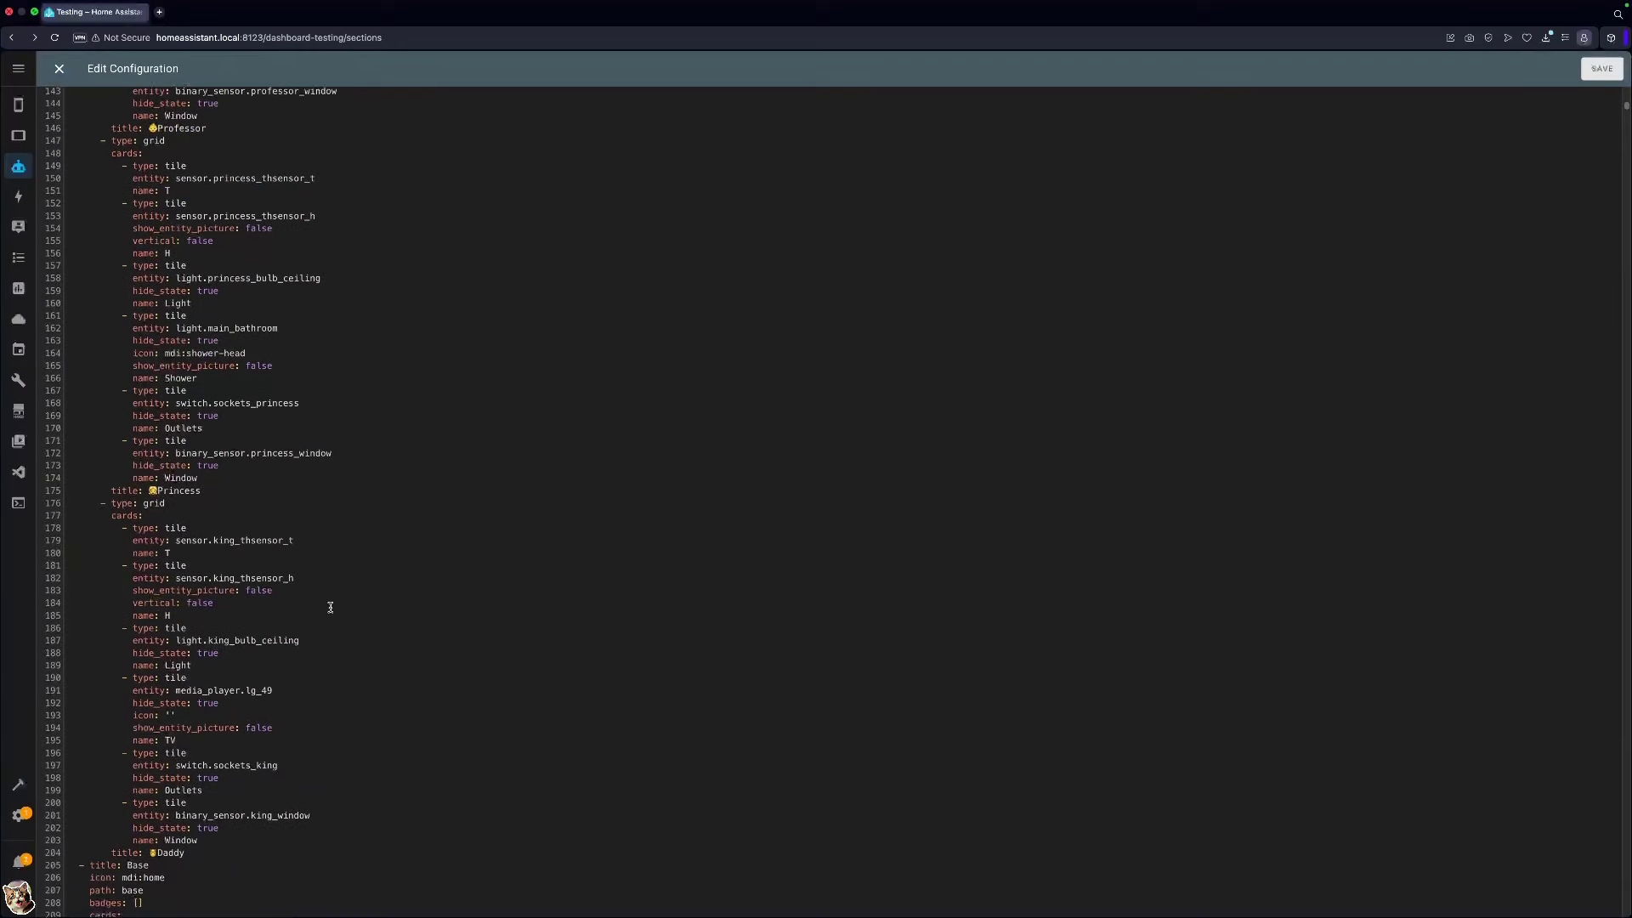
{"action": "double_click", "coordinate": [230, 541]}
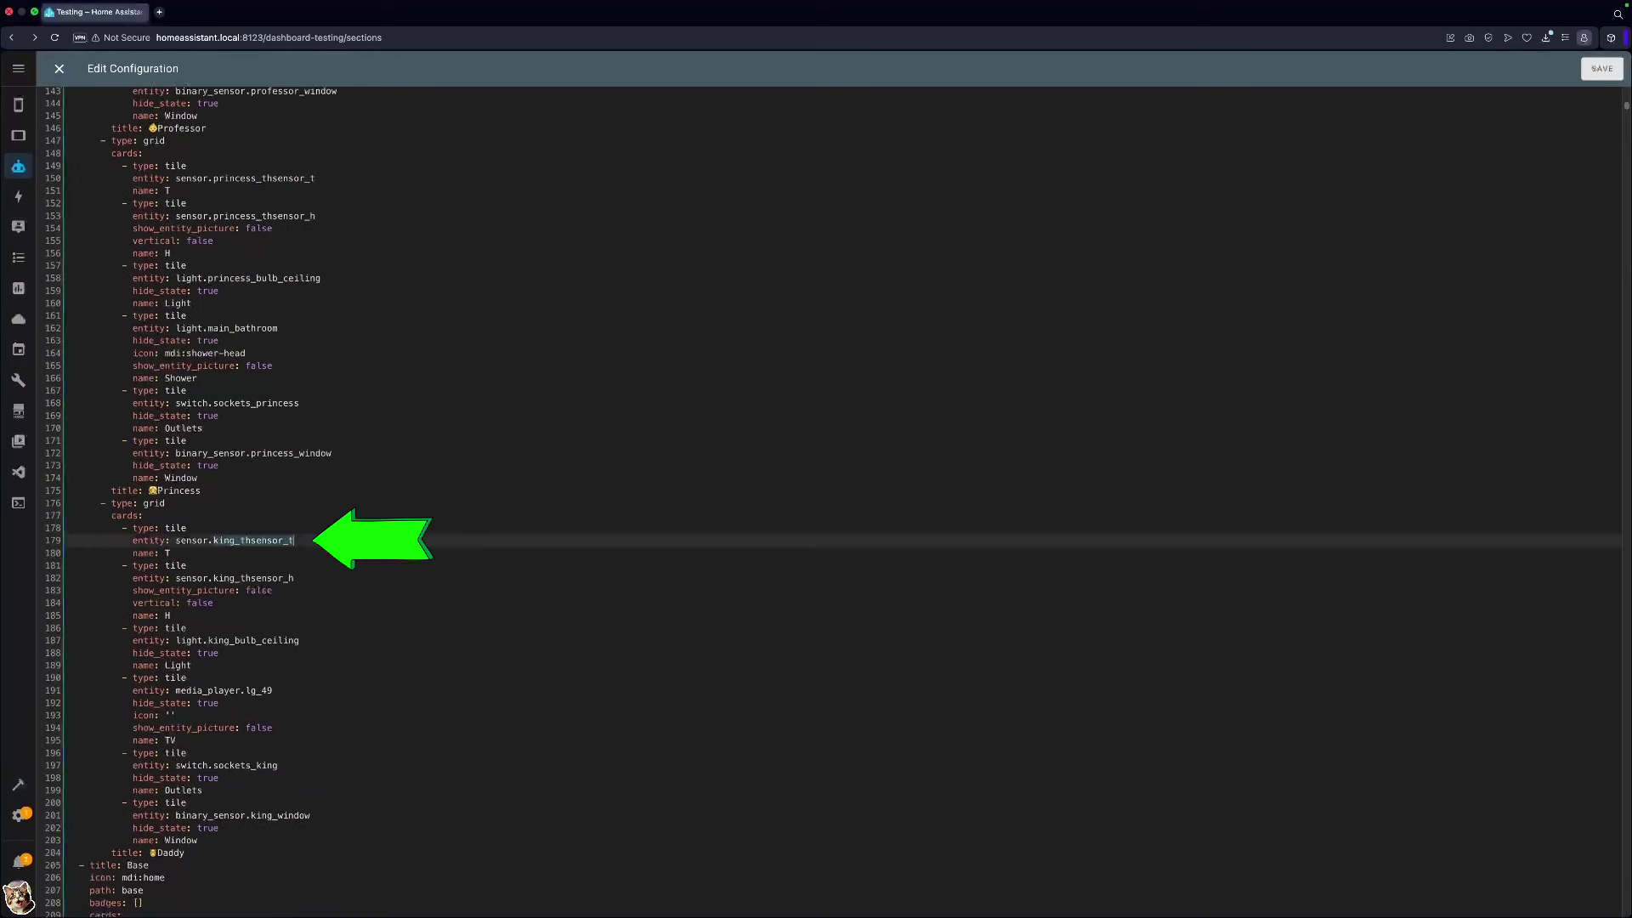
{"action": "left_click_drag", "start_coordinate": [230, 544], "coordinate": [214, 544]}
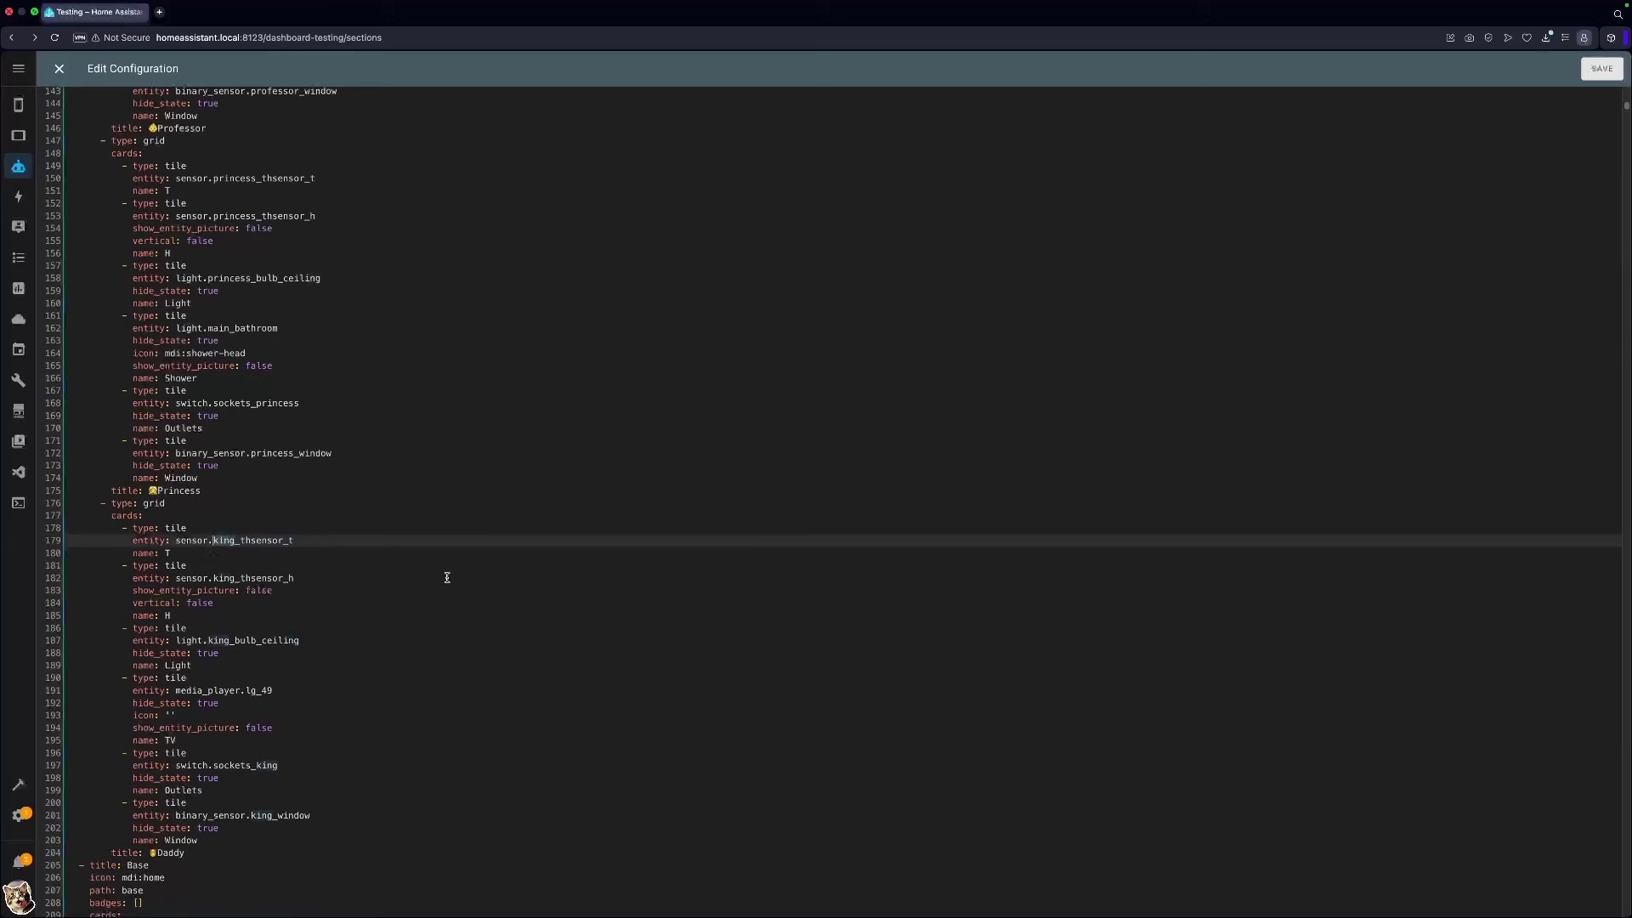
{"action": "type", "text": "prin"}
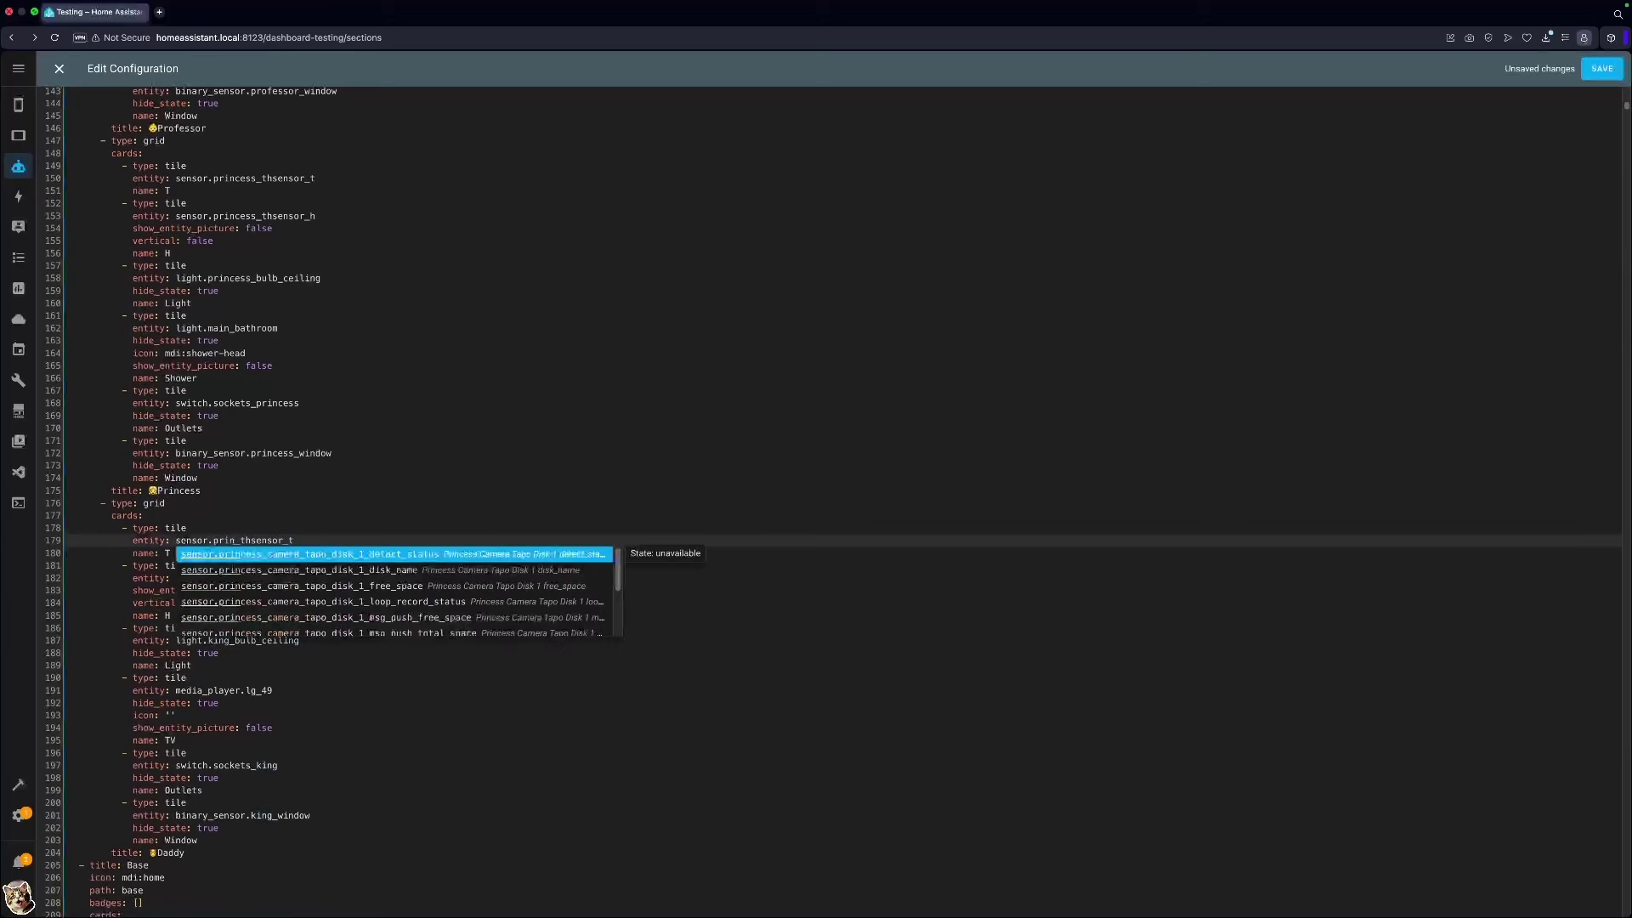
{"action": "type", "text": "cess"}
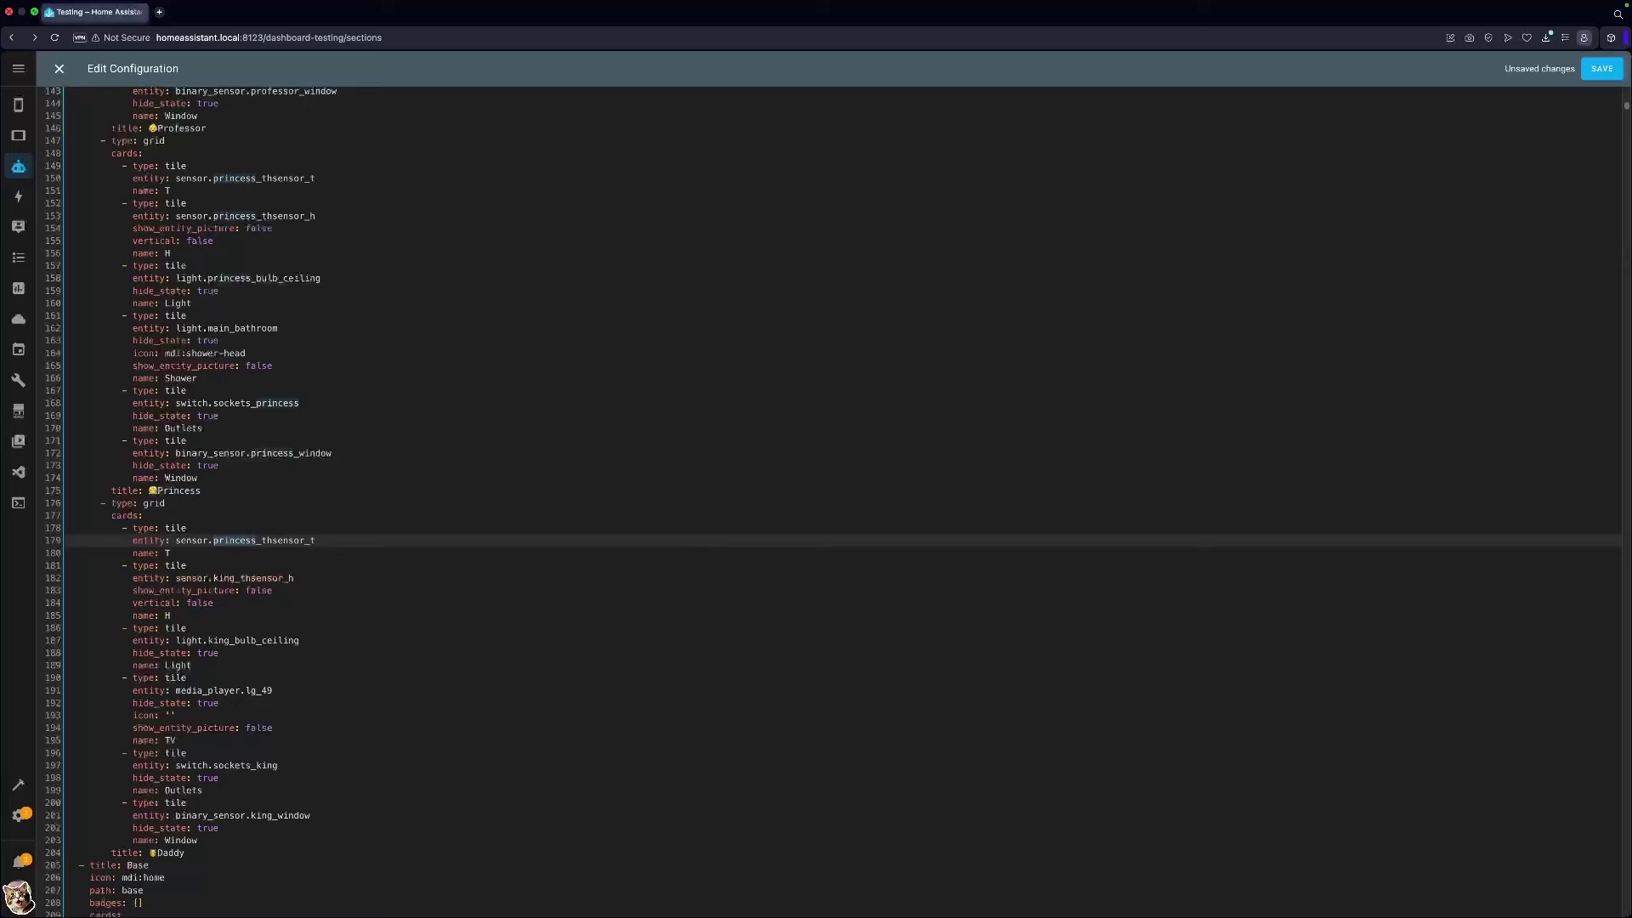
{"action": "left_click_drag", "start_coordinate": [213, 578], "coordinate": [234, 578]}
{"action": "key", "text": "ctrl+v"}
{"action": "left_click_drag", "start_coordinate": [207, 640], "coordinate": [227, 640]}
{"action": "key", "text": "ctrl+v"}
Save the YAML configuration, close the code editor, and open then cancel the lower Daddy temperature tile.
{"action": "key", "text": "ctrl+s"}
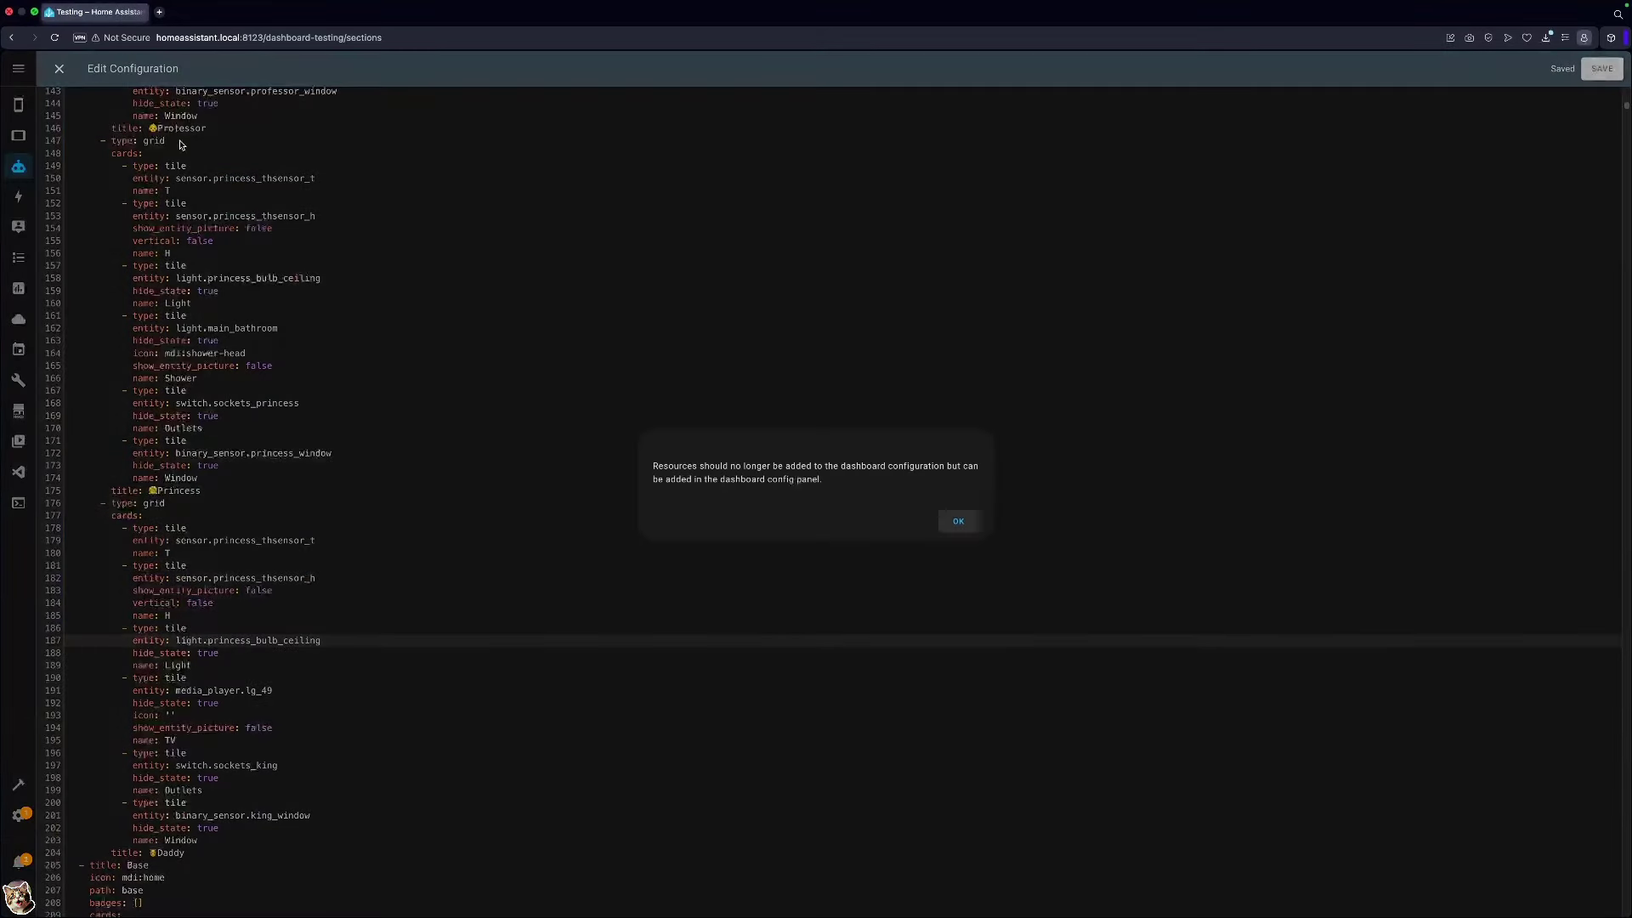
{"action": "left_click", "coordinate": [958, 521]}
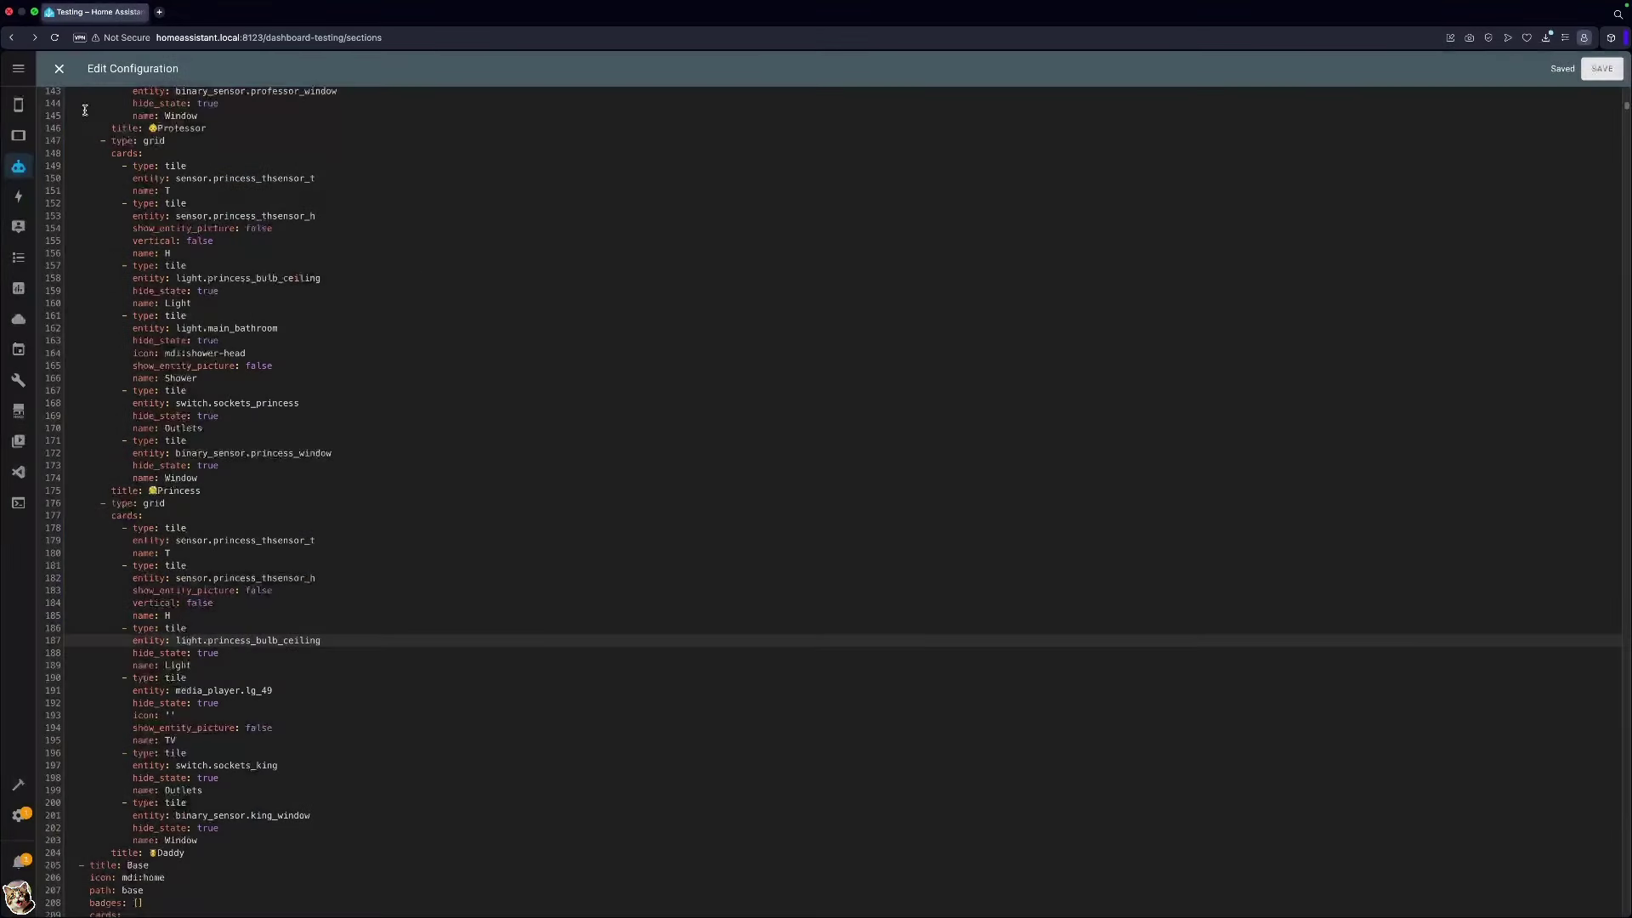
{"action": "left_click", "coordinate": [59, 68]}
{"action": "left_click", "coordinate": [348, 495]}
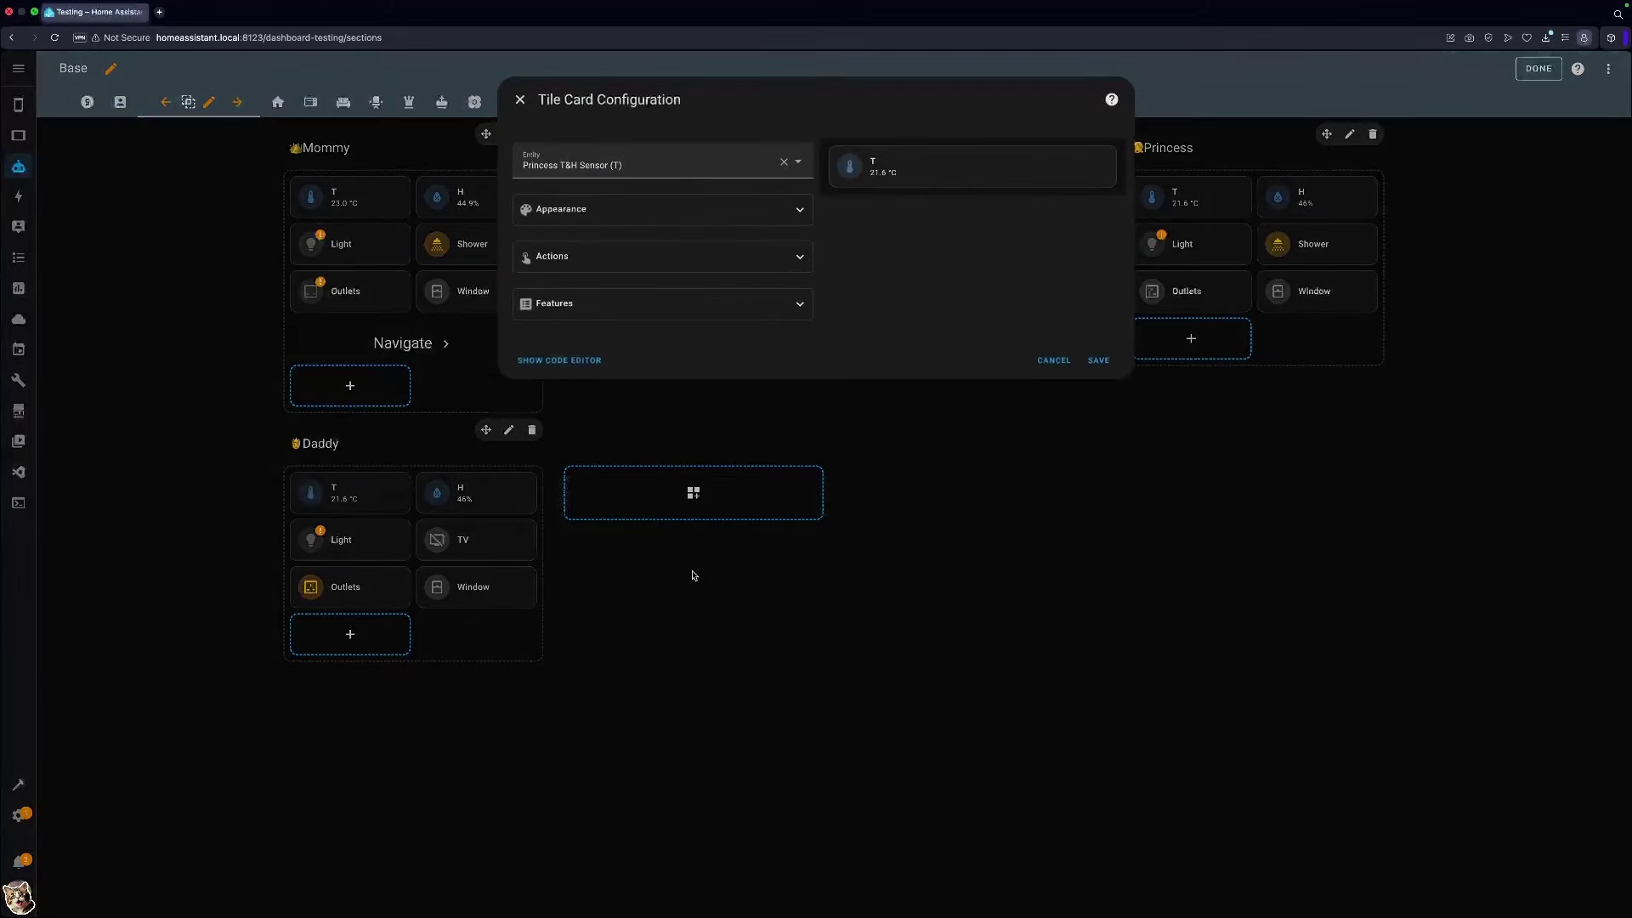
{"action": "left_click", "coordinate": [1045, 360]}
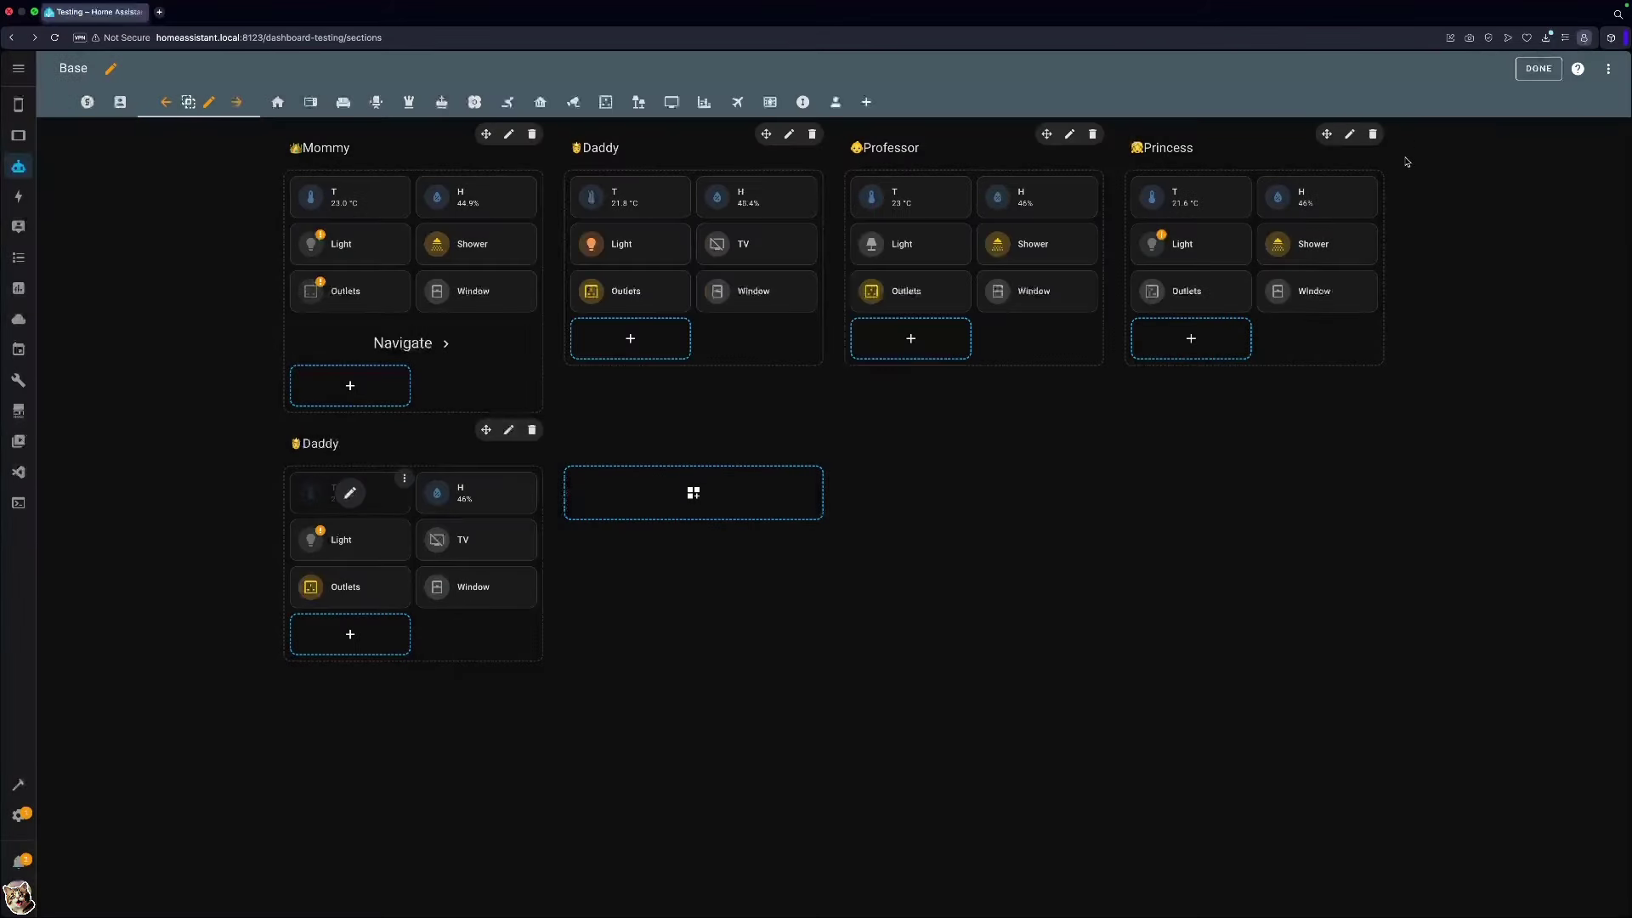
Delete the duplicate Daddy section, put Professor's Shower tile before Light, and exit edit mode.
{"action": "left_click", "coordinate": [533, 431]}
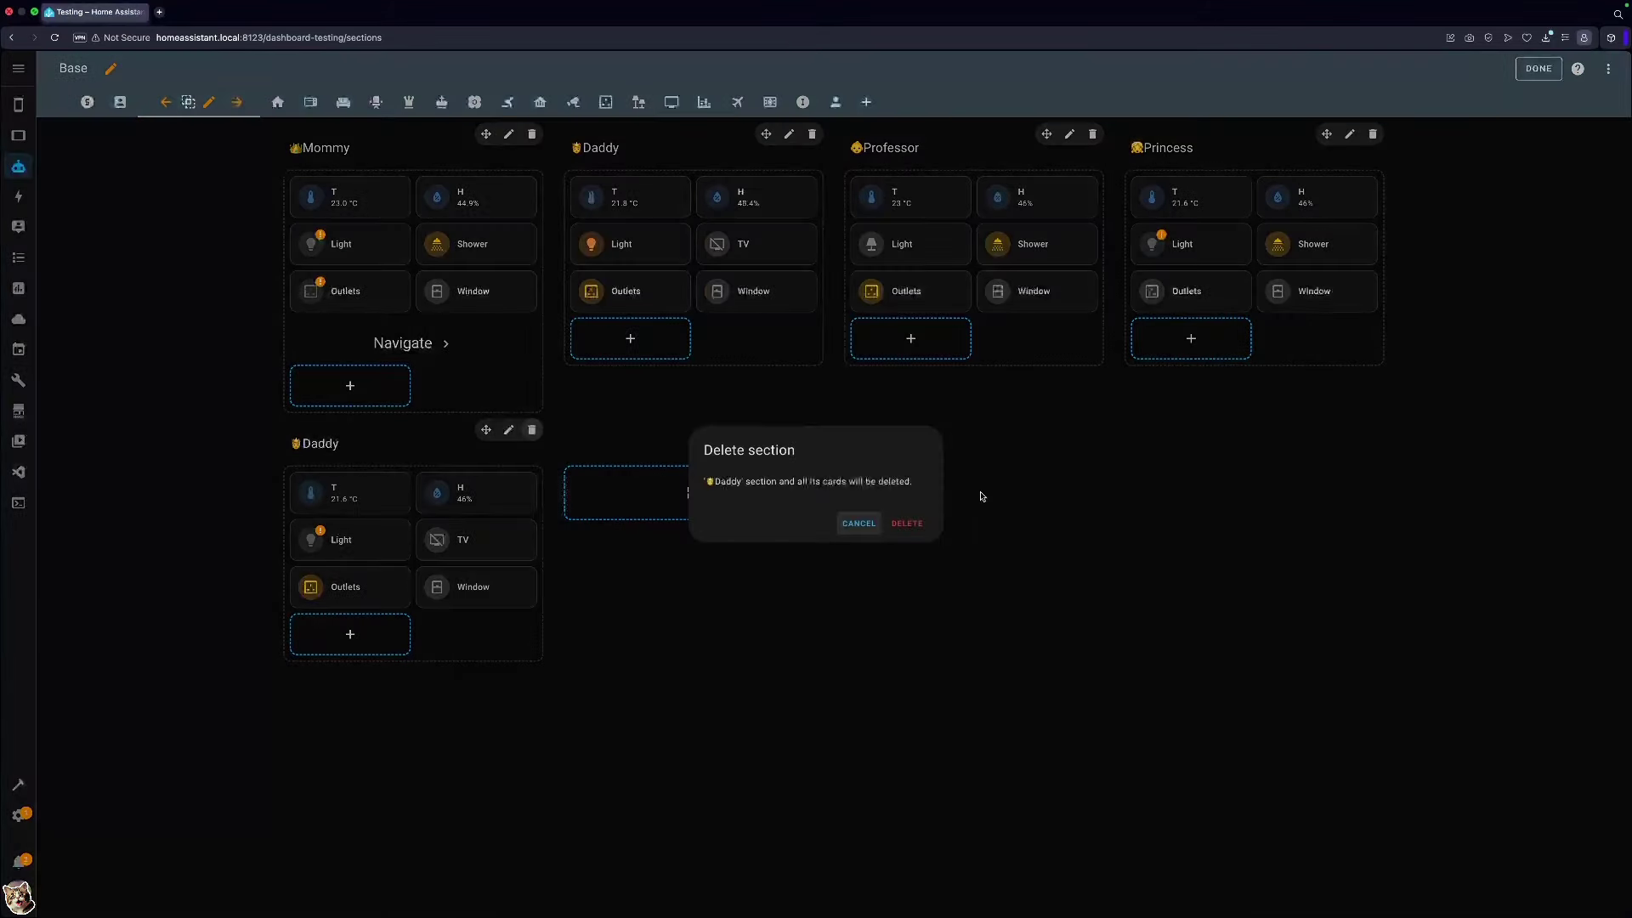
{"action": "left_click", "coordinate": [907, 524]}
{"action": "left_click_drag", "start_coordinate": [904, 245], "coordinate": [699, 355]}
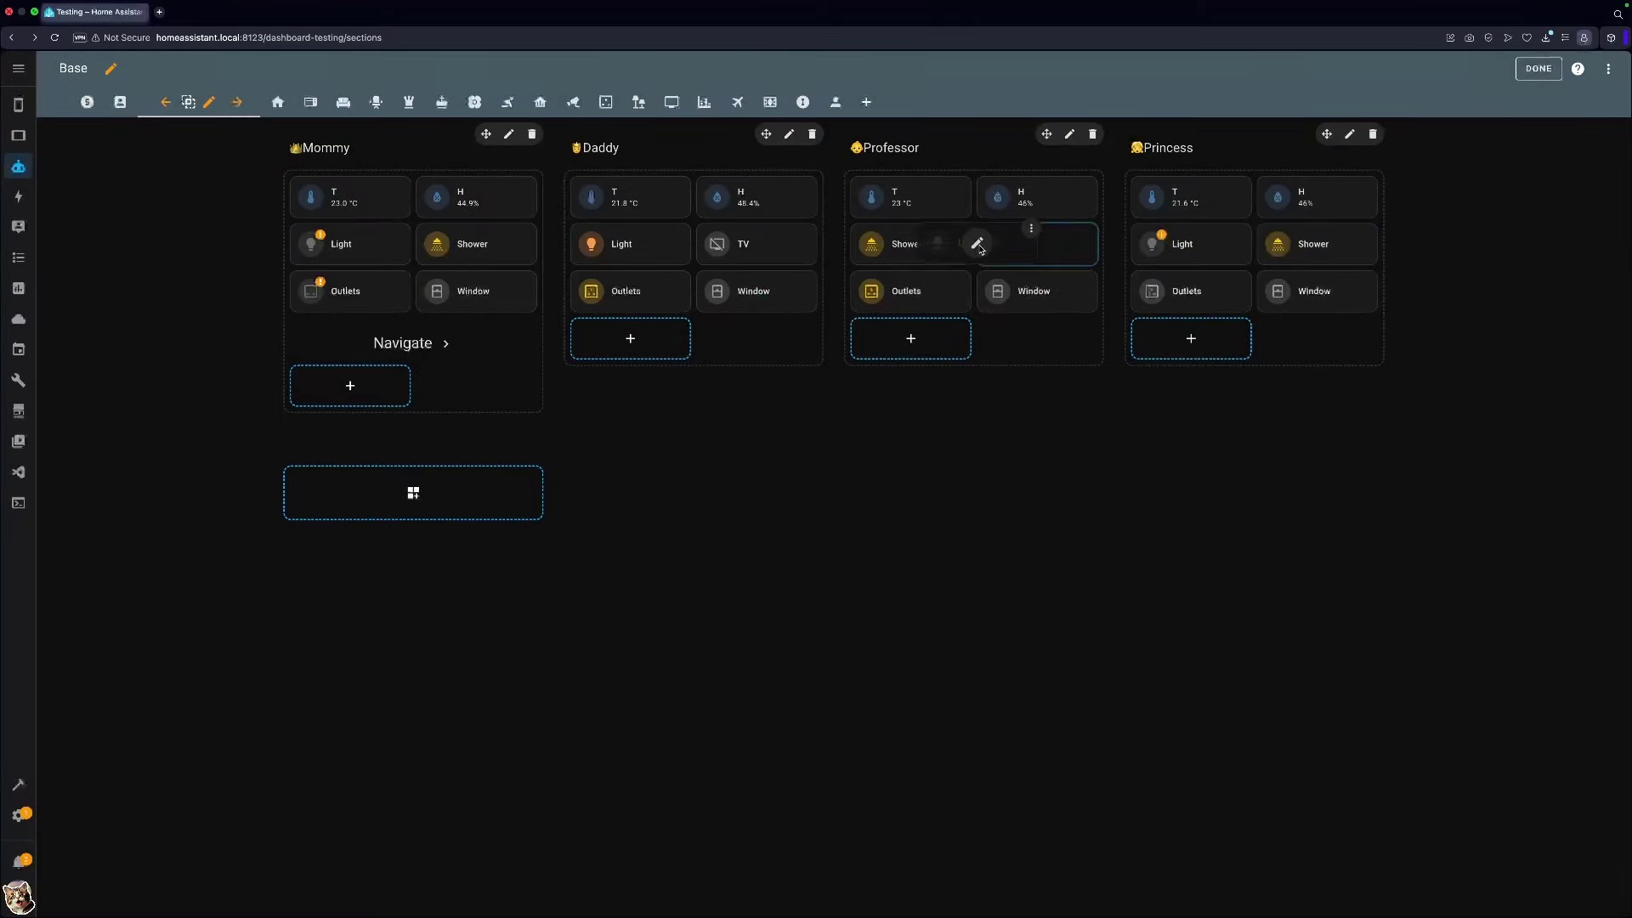
{"action": "left_click_drag", "start_coordinate": [980, 248], "coordinate": [977, 247]}
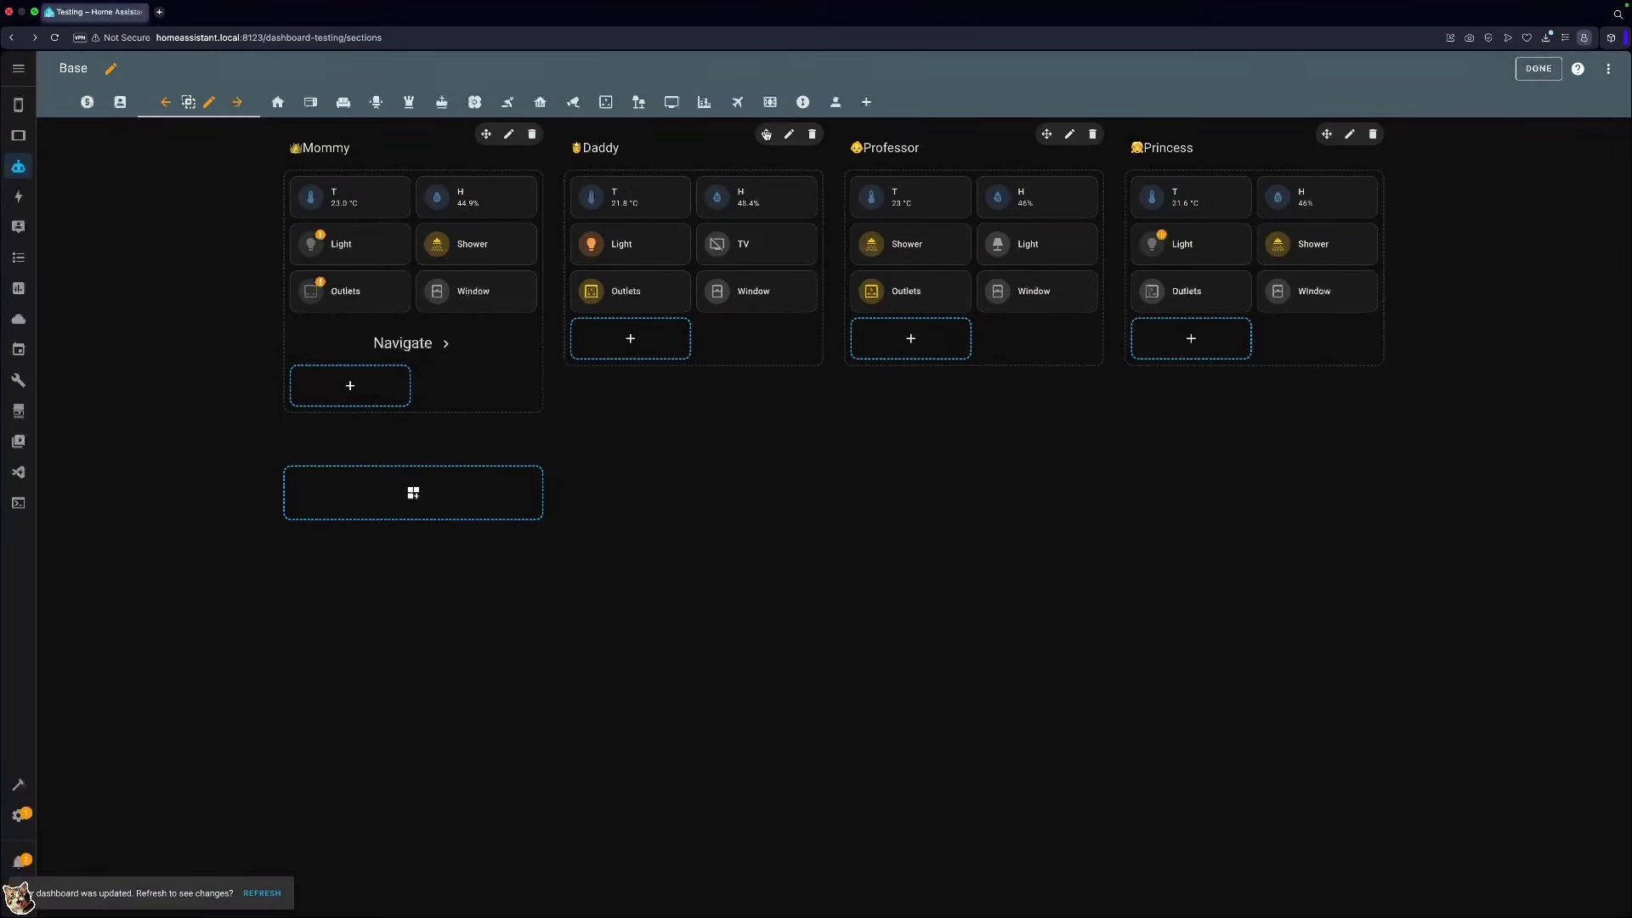
{"action": "mouse_move", "coordinate": [766, 134]}
{"action": "left_mouse_down"}
{"action": "mouse_move", "coordinate": [1024, 134]}
{"action": "mouse_move", "coordinate": [766, 135]}
{"action": "left_mouse_up"}
{"action": "left_click", "coordinate": [1538, 70]}
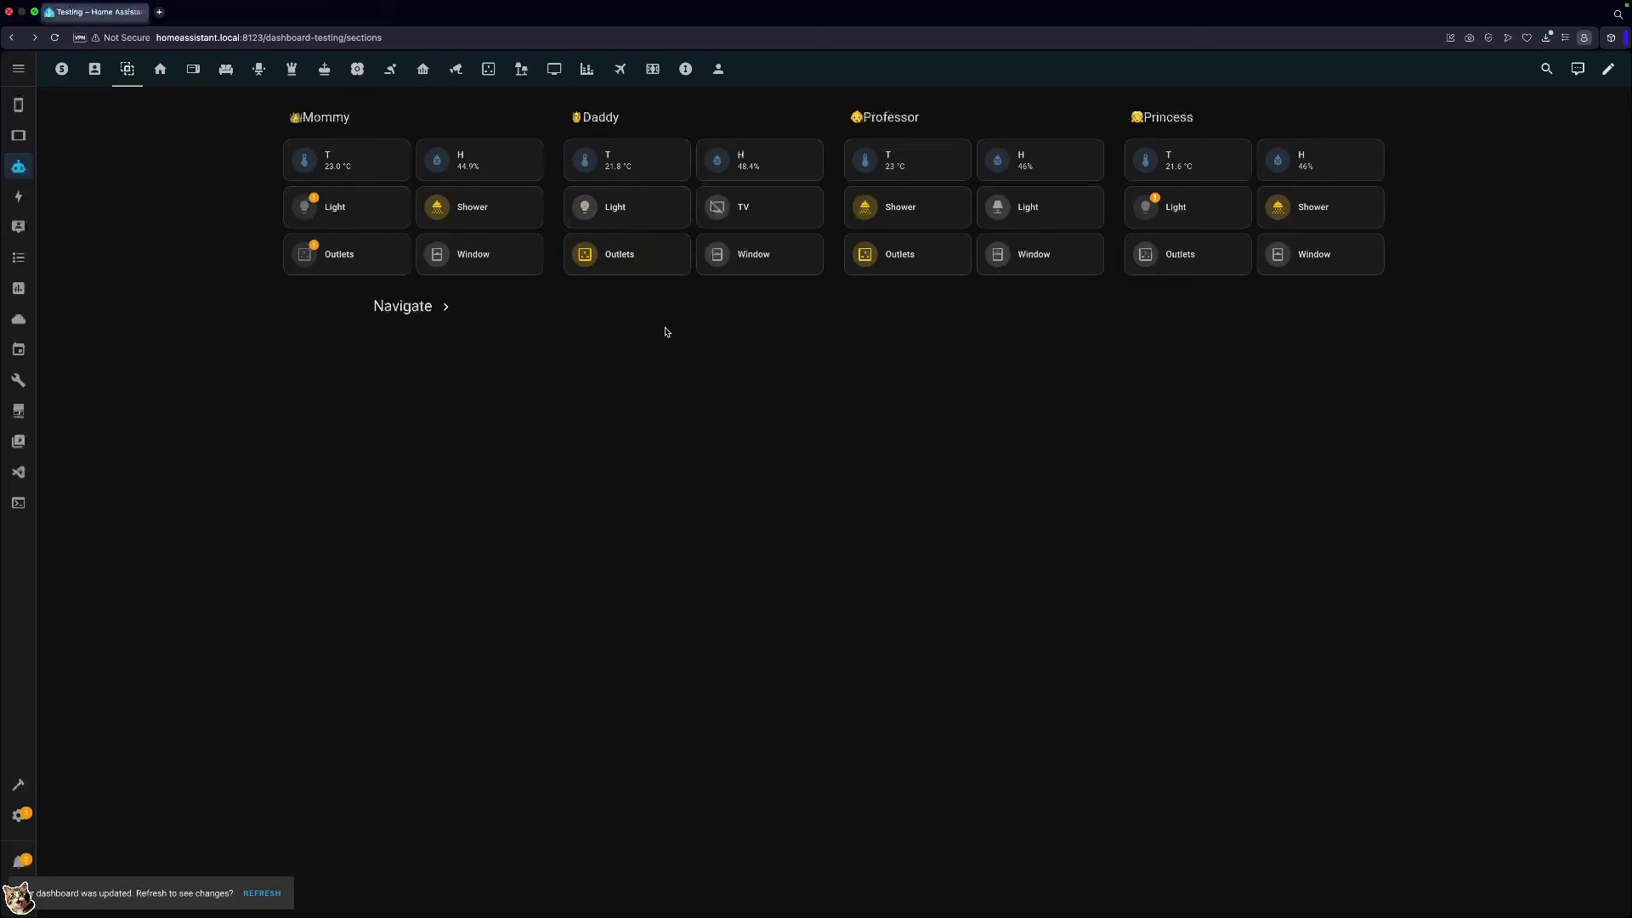
{"action": "left_click", "coordinate": [744, 252]}
{"action": "left_click", "coordinate": [768, 336]}
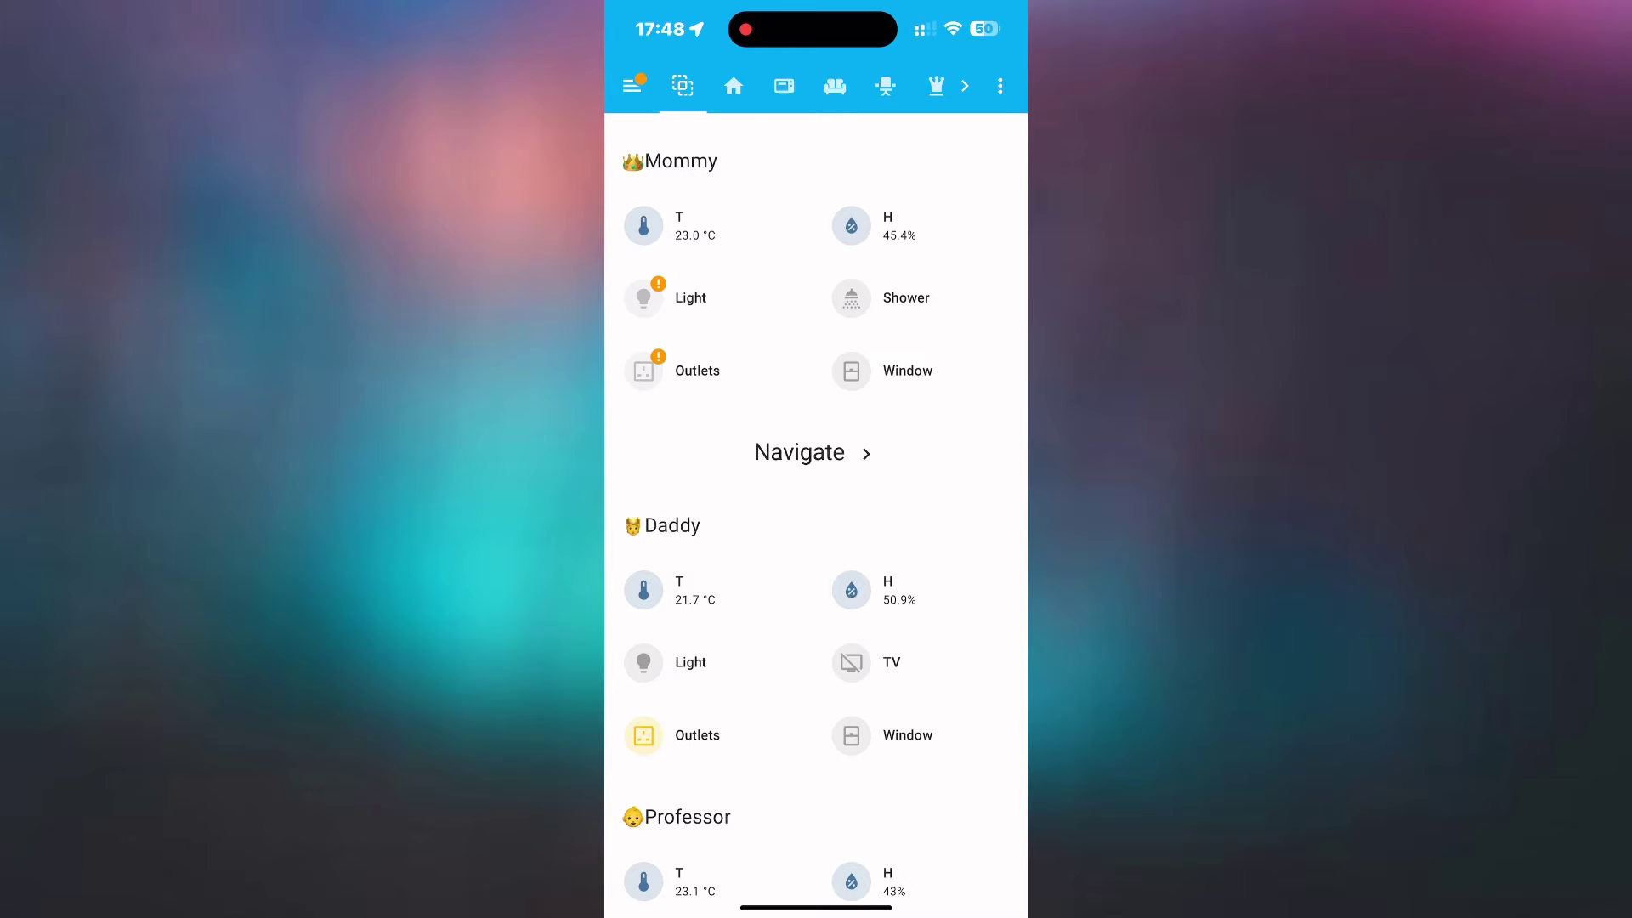
View the Professor Window and Princess humidity sensor details on the phone.
{"action": "scroll", "coordinate": [884, 734], "scroll_direction": "down", "scroll_amount": 5}
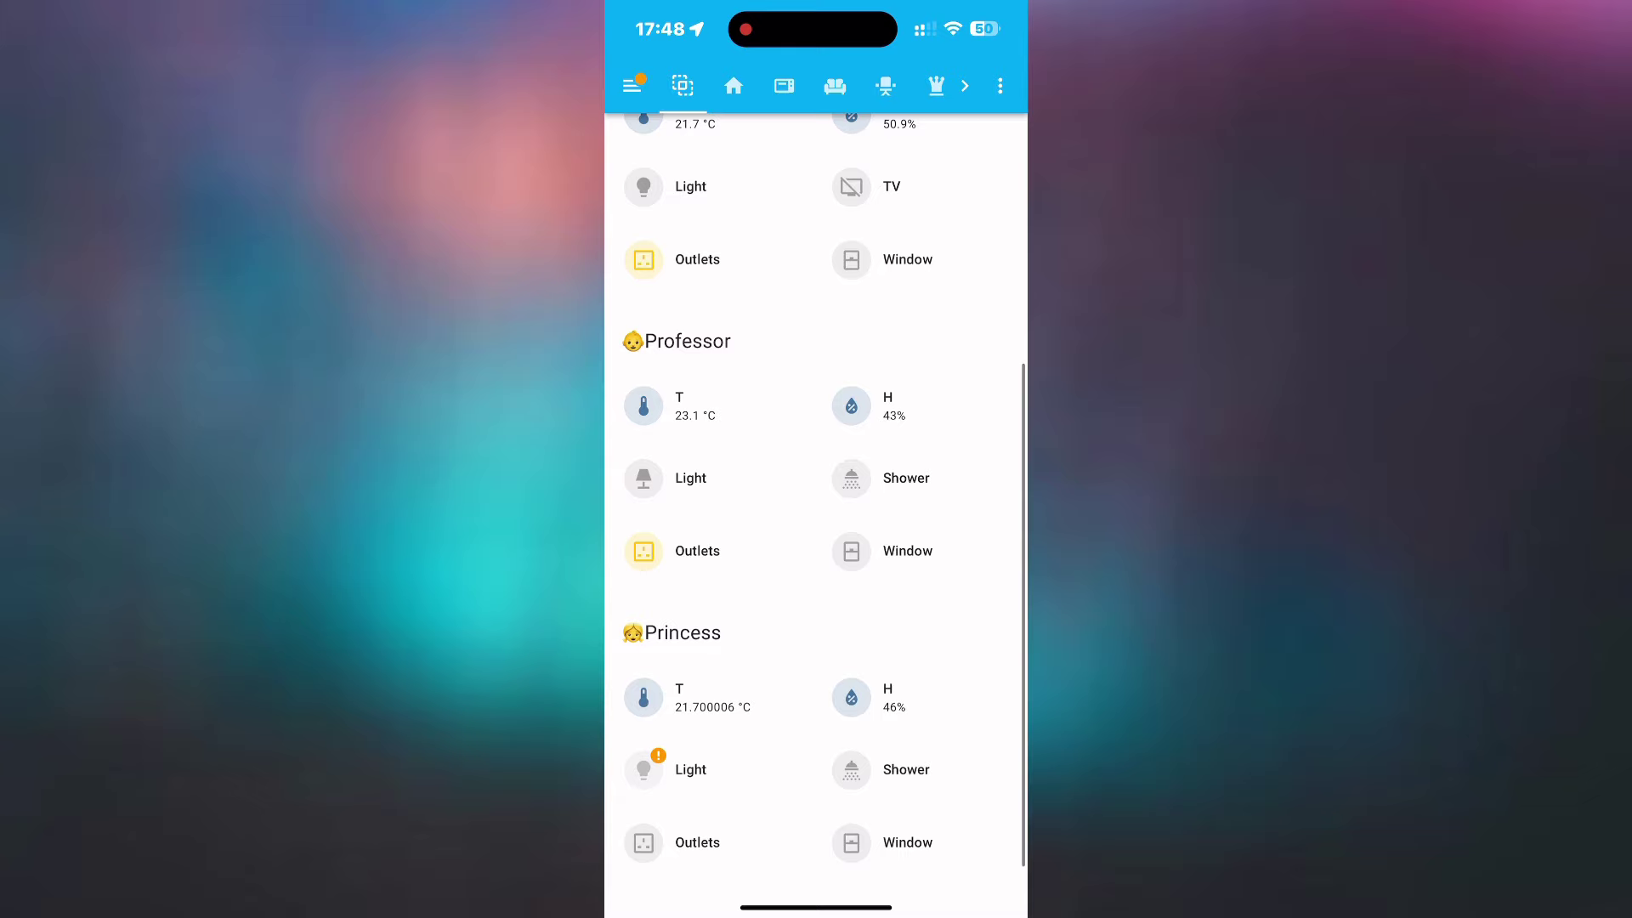
{"action": "left_click", "coordinate": [884, 551]}
{"action": "left_click", "coordinate": [631, 85]}
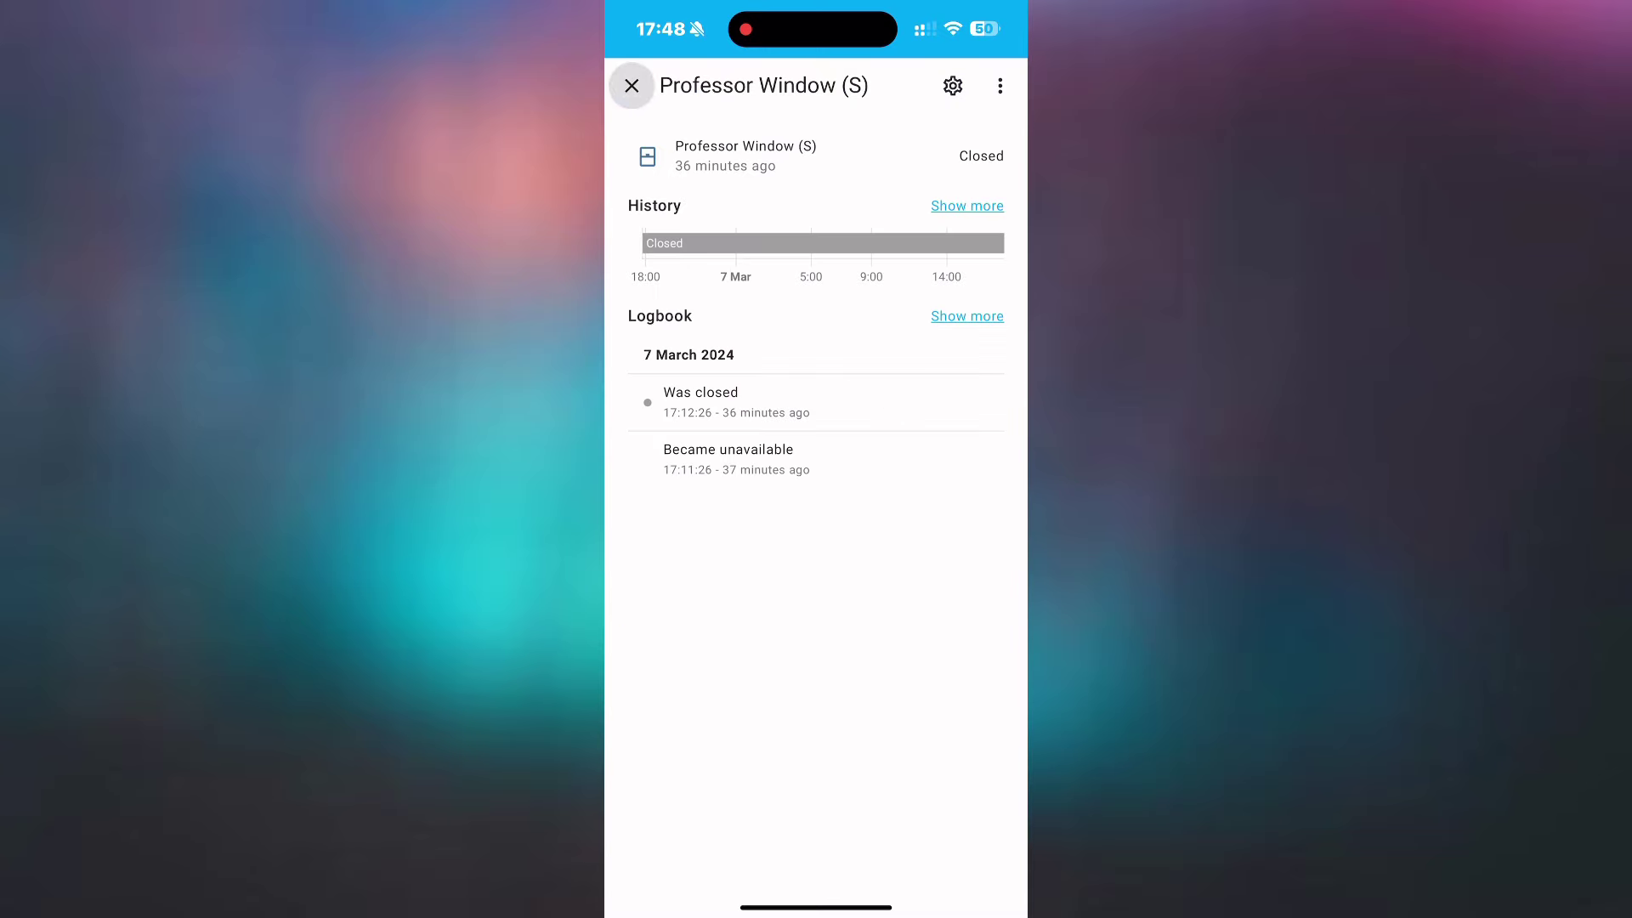
{"action": "left_click", "coordinate": [884, 700]}
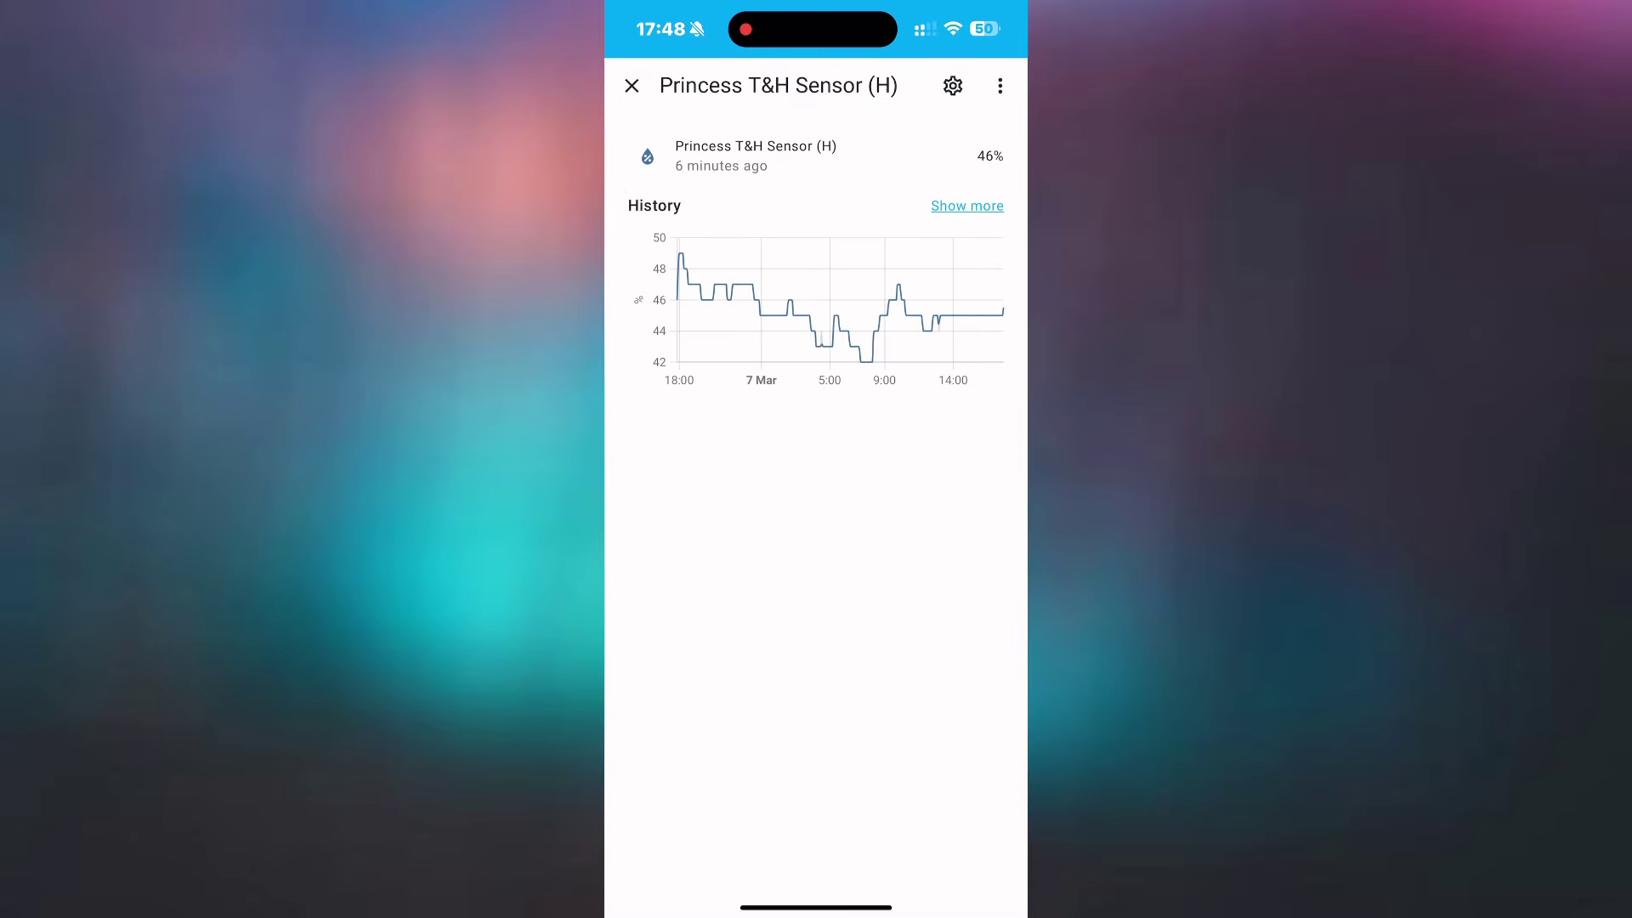
{"action": "left_click", "coordinate": [632, 85]}
Edit the dashboard from the ⋮ menu and move Mommy below Daddy.
{"action": "left_click", "coordinate": [1000, 82]}
{"action": "left_click", "coordinate": [956, 233]}
{"action": "left_click_drag", "start_coordinate": [932, 186], "coordinate": [932, 570]}
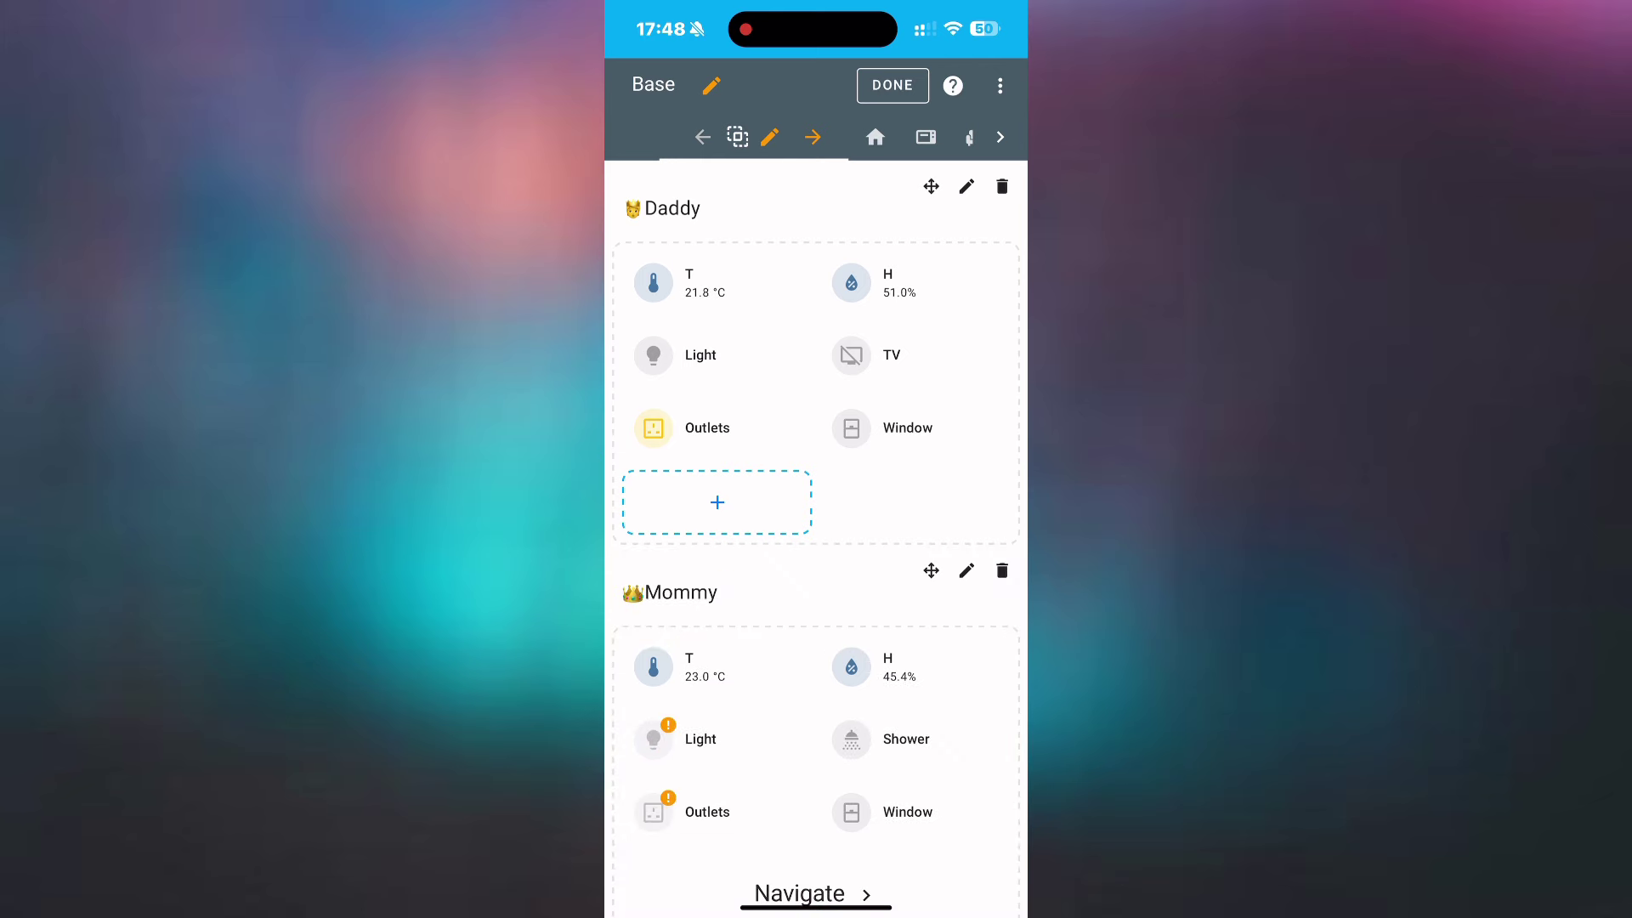
Move Daddy back below Mommy, leave edit mode, and visit the Sensors and Sockets page and back.
{"action": "left_click_drag", "start_coordinate": [931, 186], "coordinate": [932, 644]}
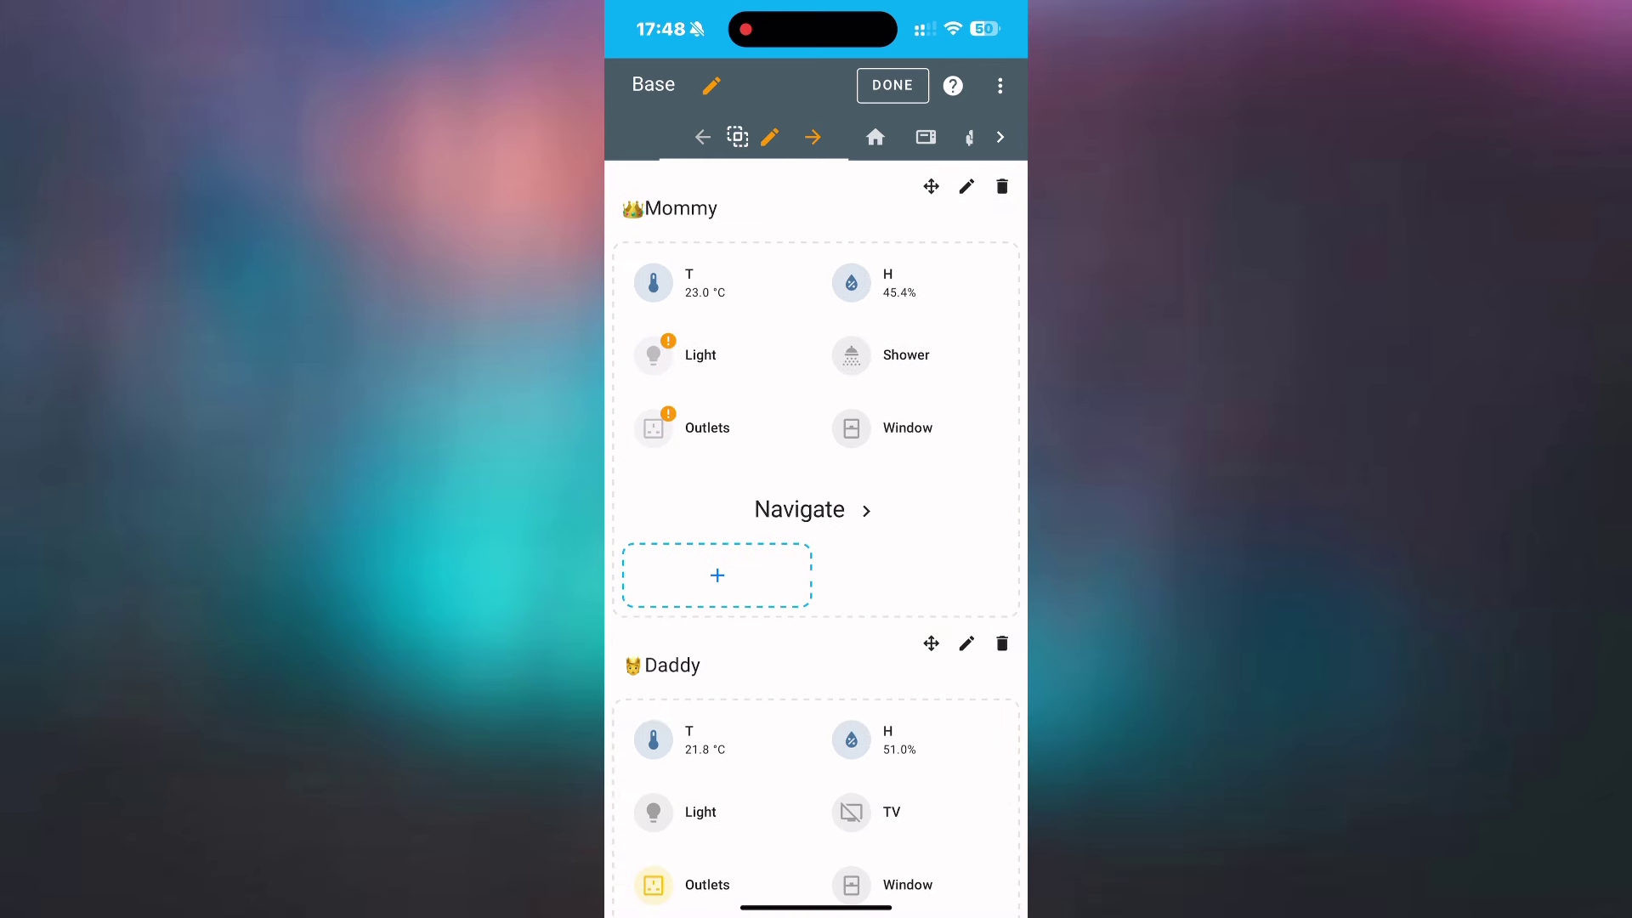
{"action": "left_click", "coordinate": [892, 85]}
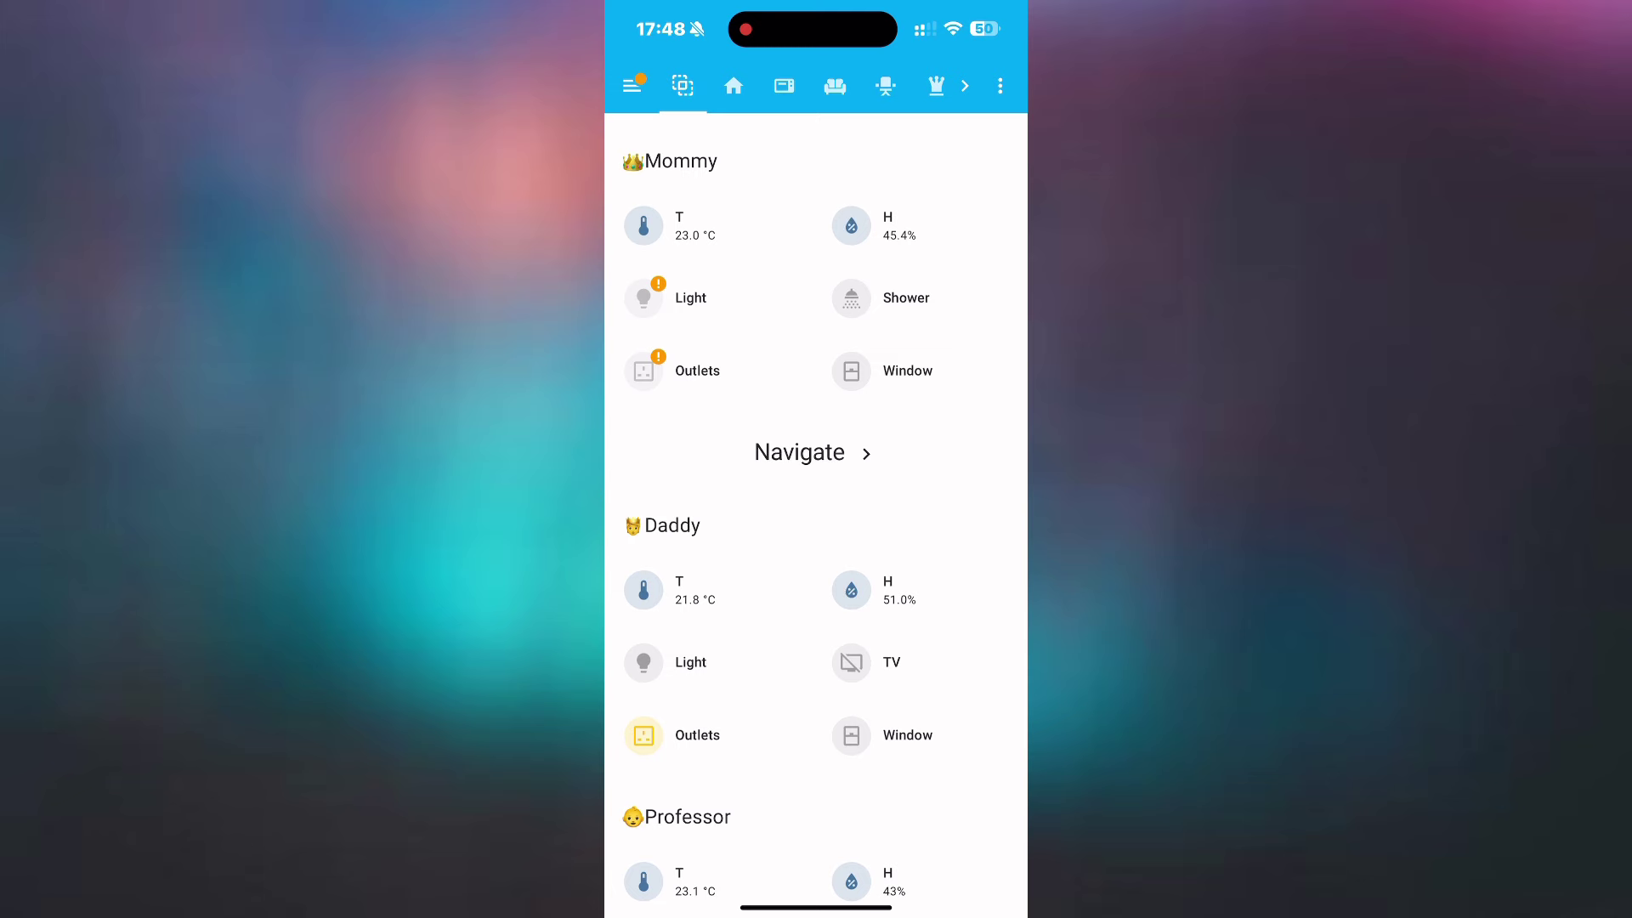
{"action": "left_click", "coordinate": [936, 85]}
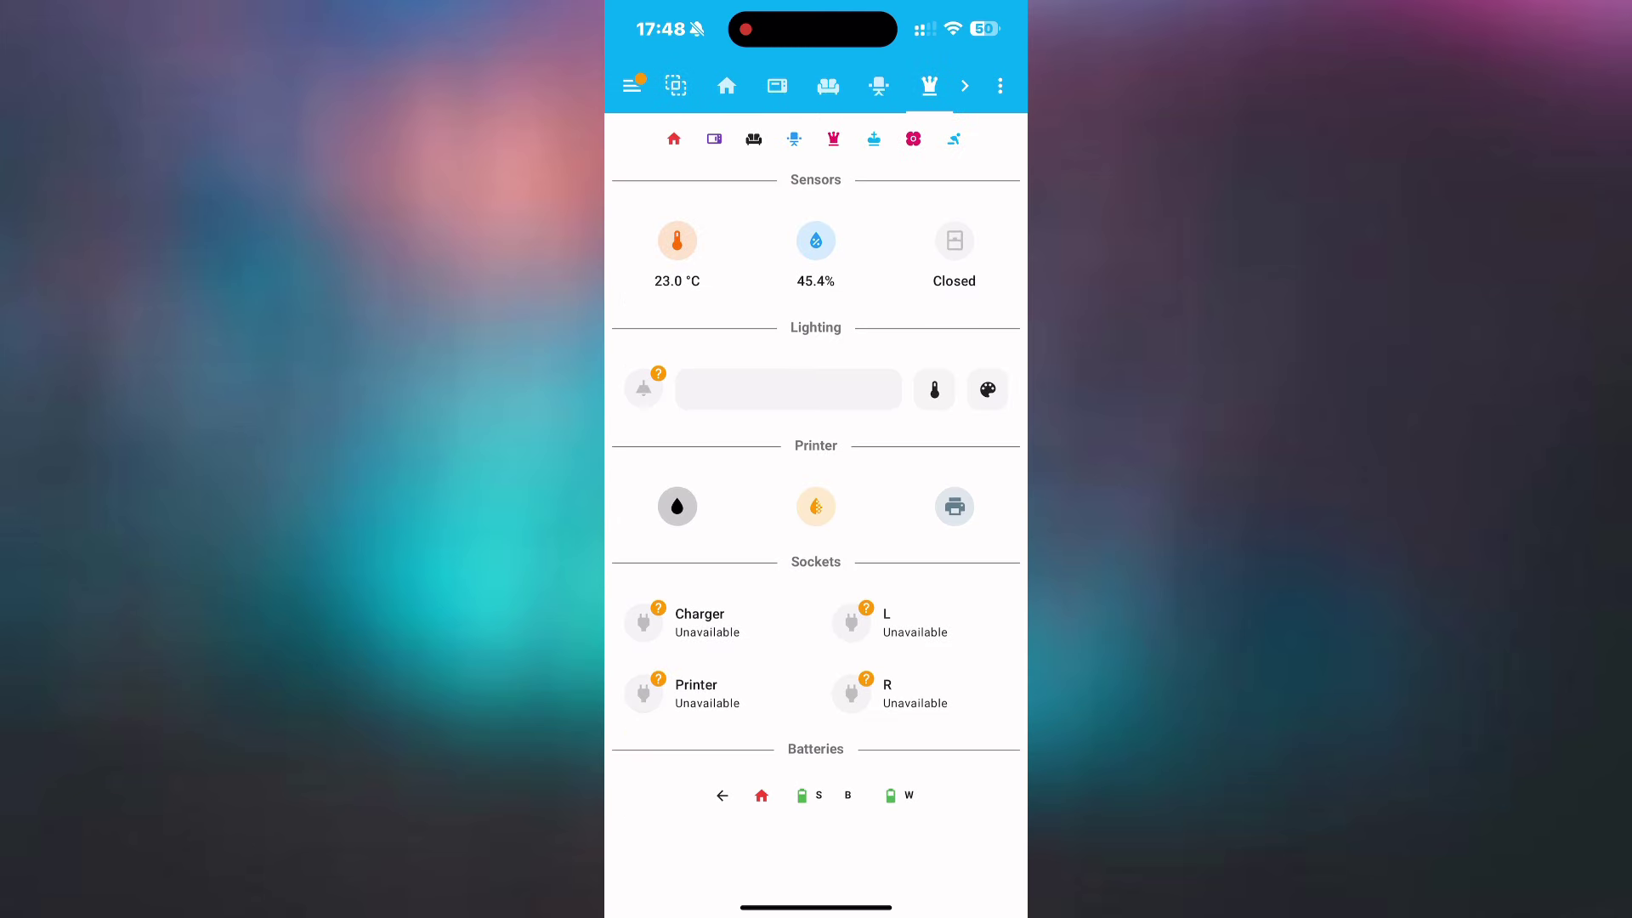
{"action": "left_click", "coordinate": [676, 85]}
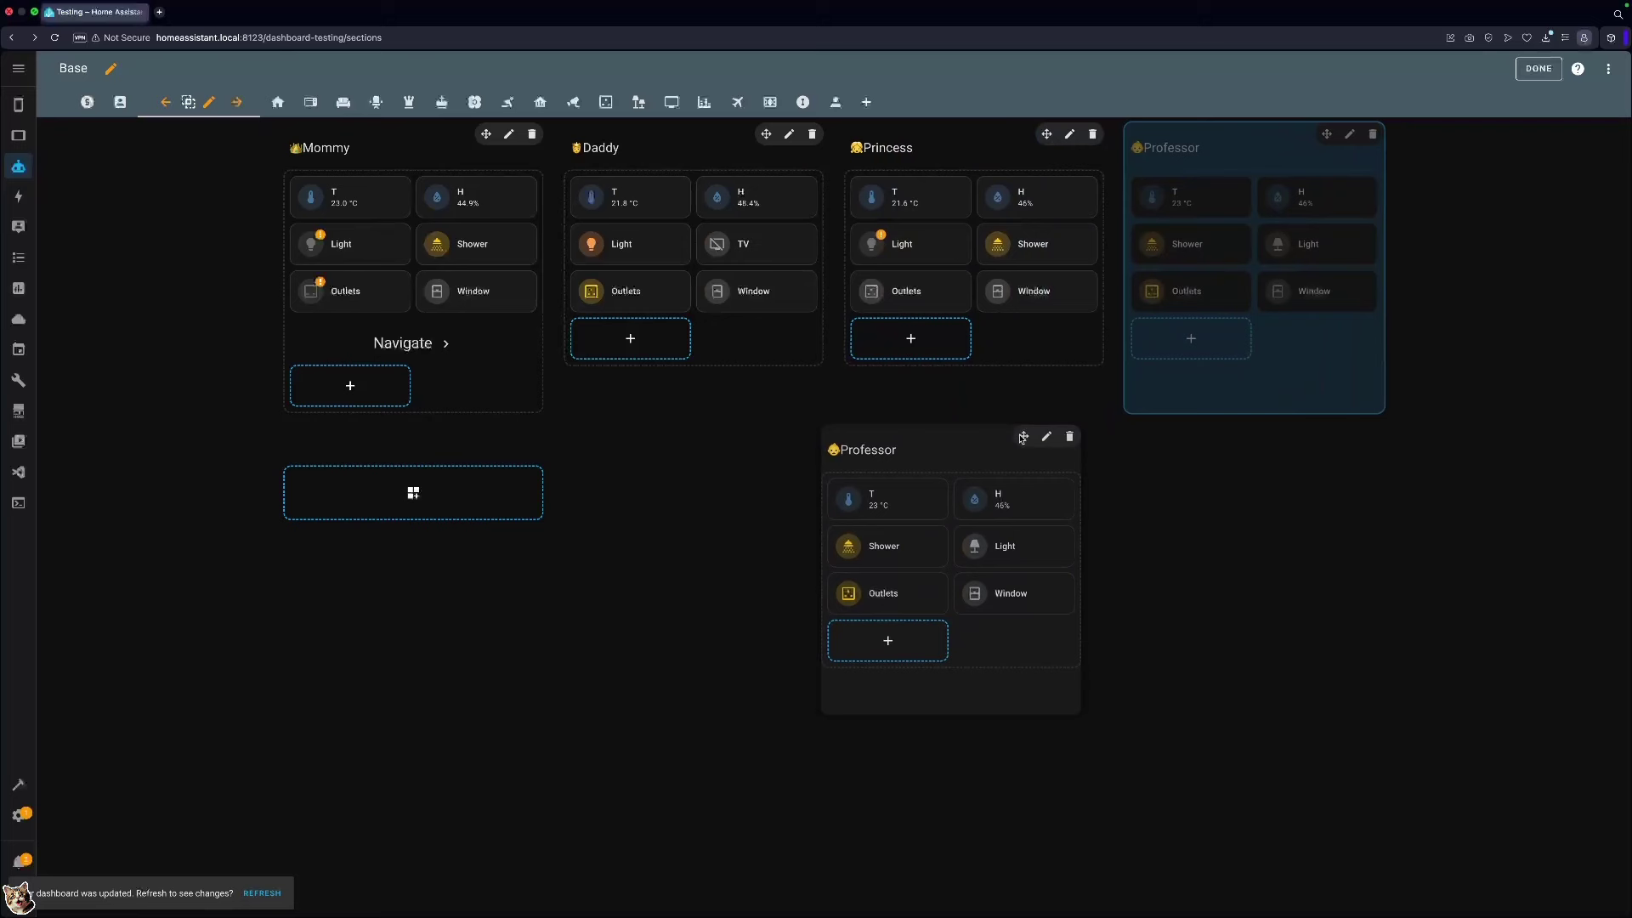
Drag Professor to the end and back before Princess, then nudge Daddy and Mommy without reordering.
{"action": "left_click_drag", "start_coordinate": [1031, 433], "coordinate": [997, 425]}
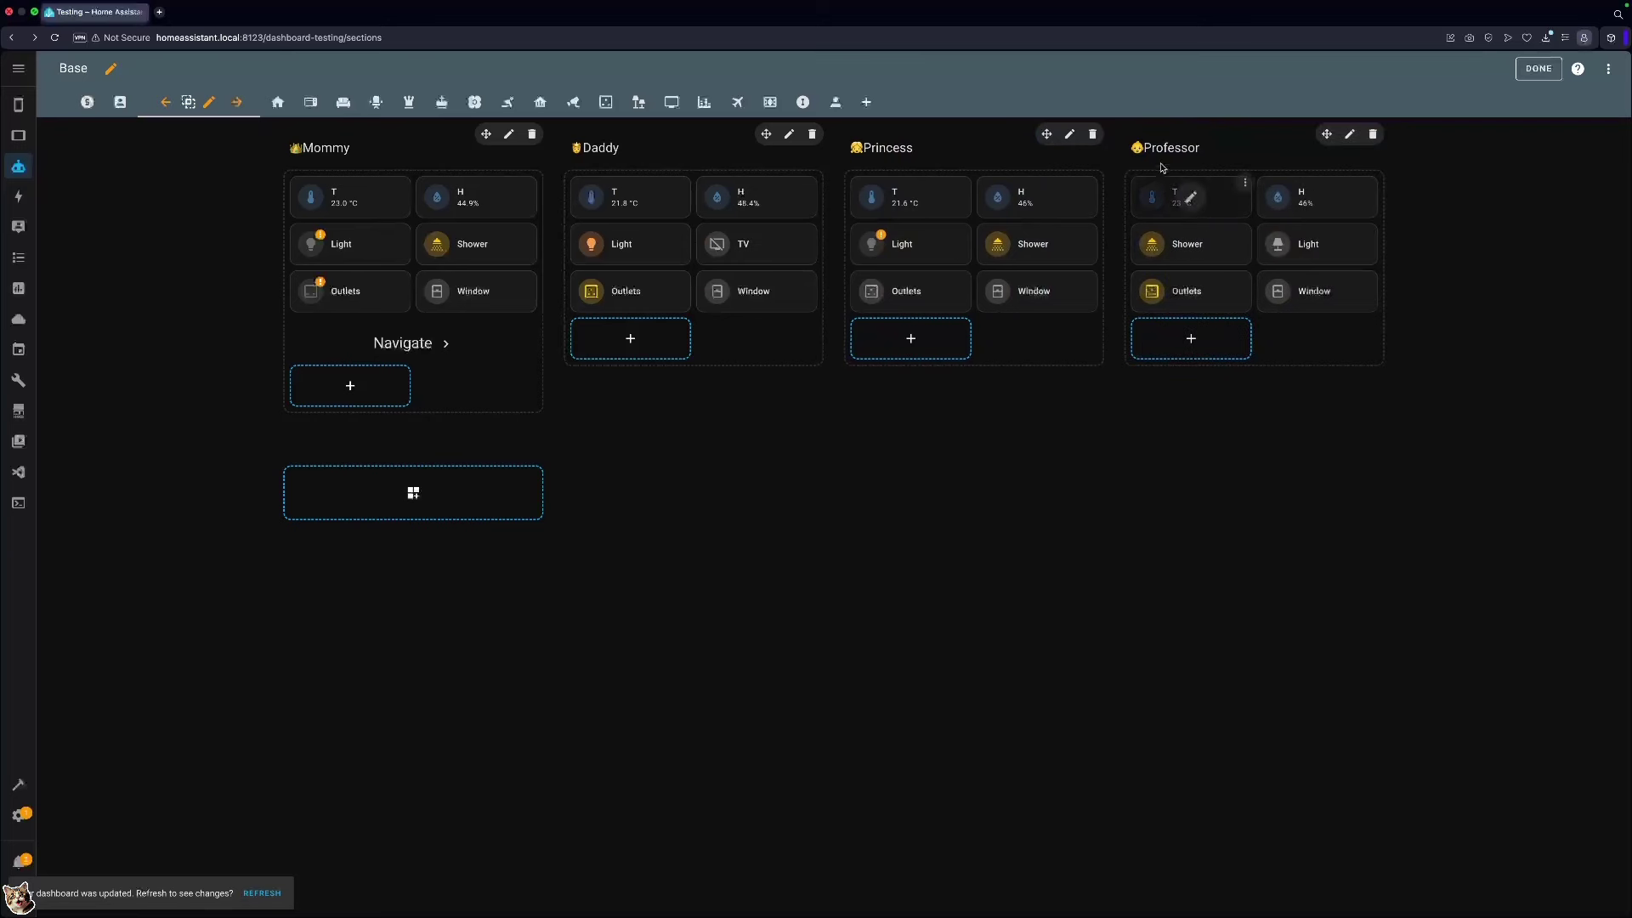
{"action": "left_click_drag", "start_coordinate": [1326, 134], "coordinate": [1020, 136]}
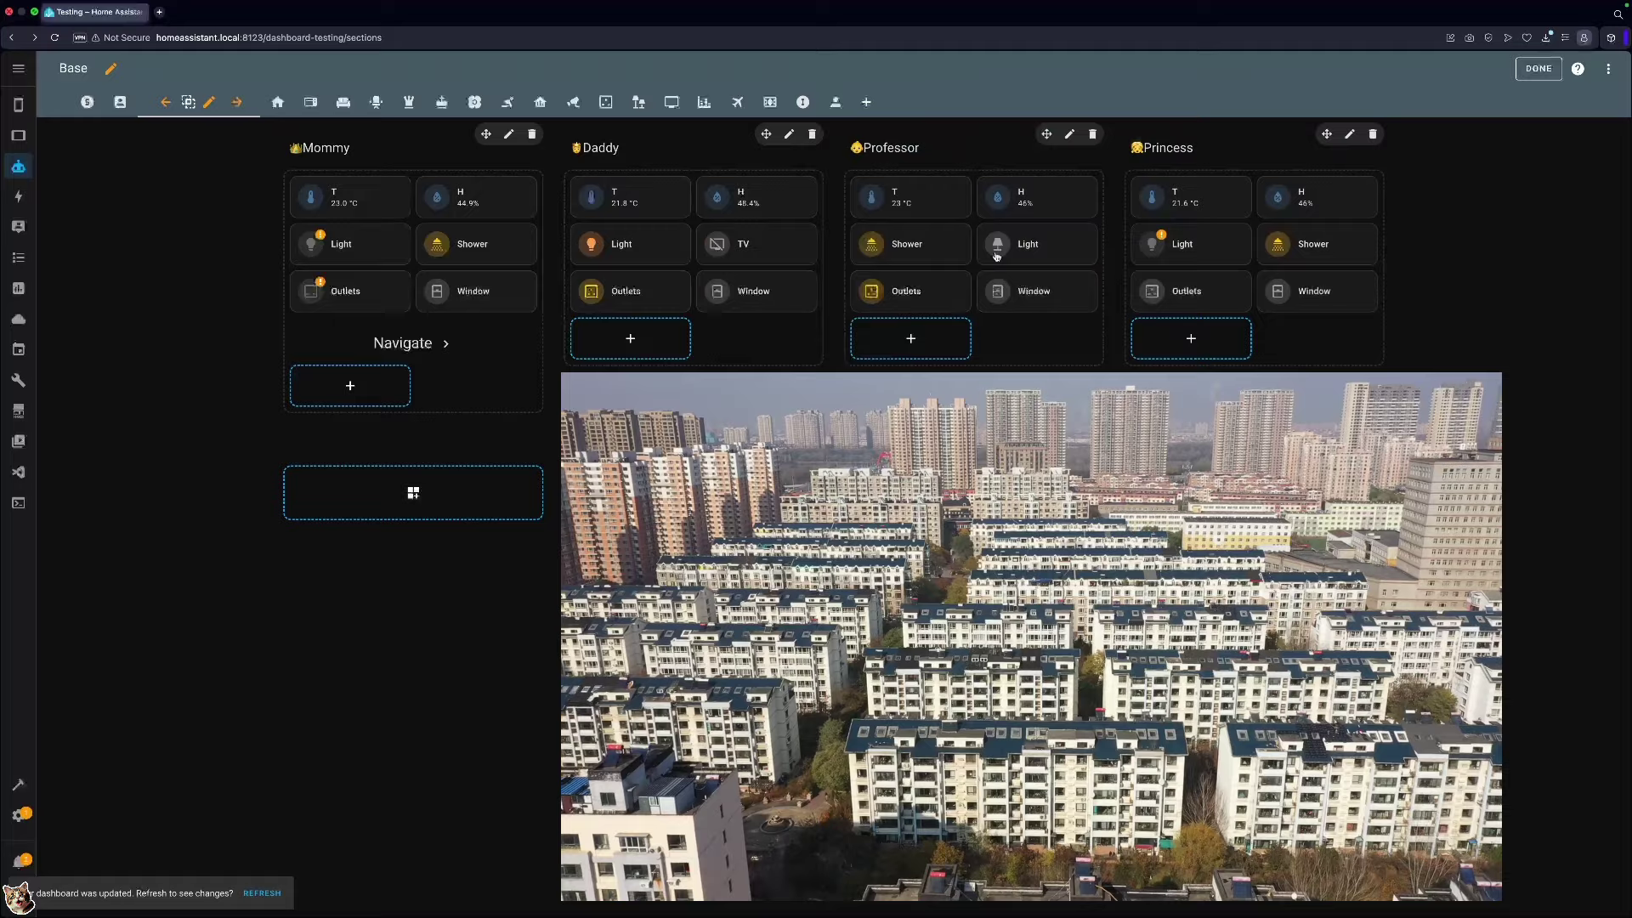
{"action": "left_click_drag", "start_coordinate": [765, 133], "coordinate": [733, 141]}
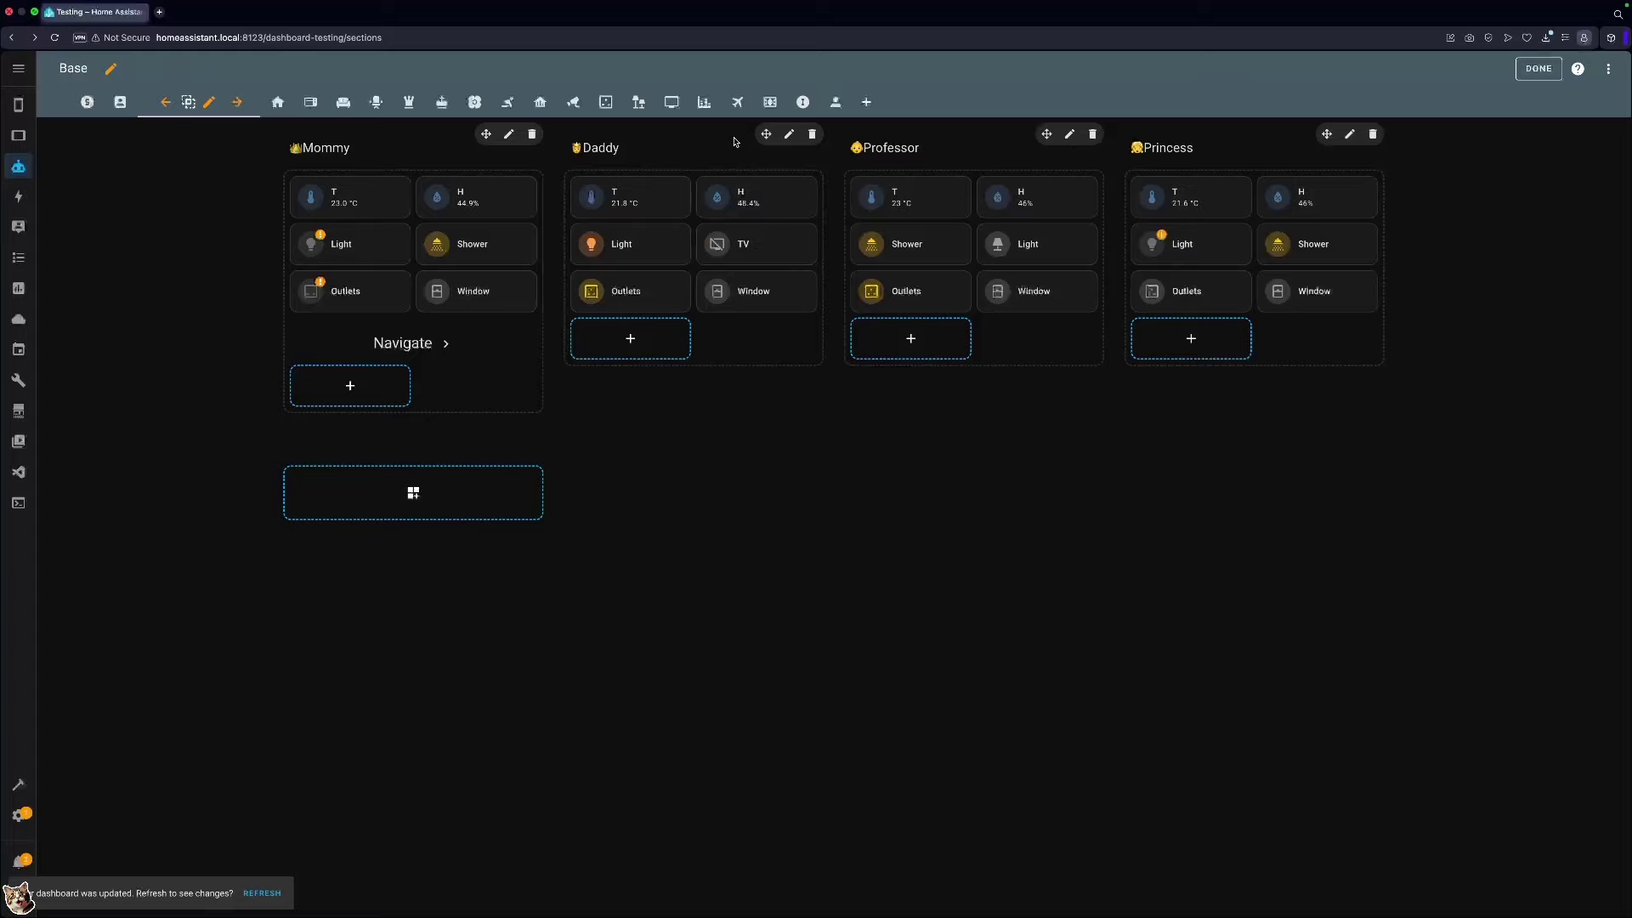
{"action": "left_click_drag", "start_coordinate": [486, 134], "coordinate": [442, 141]}
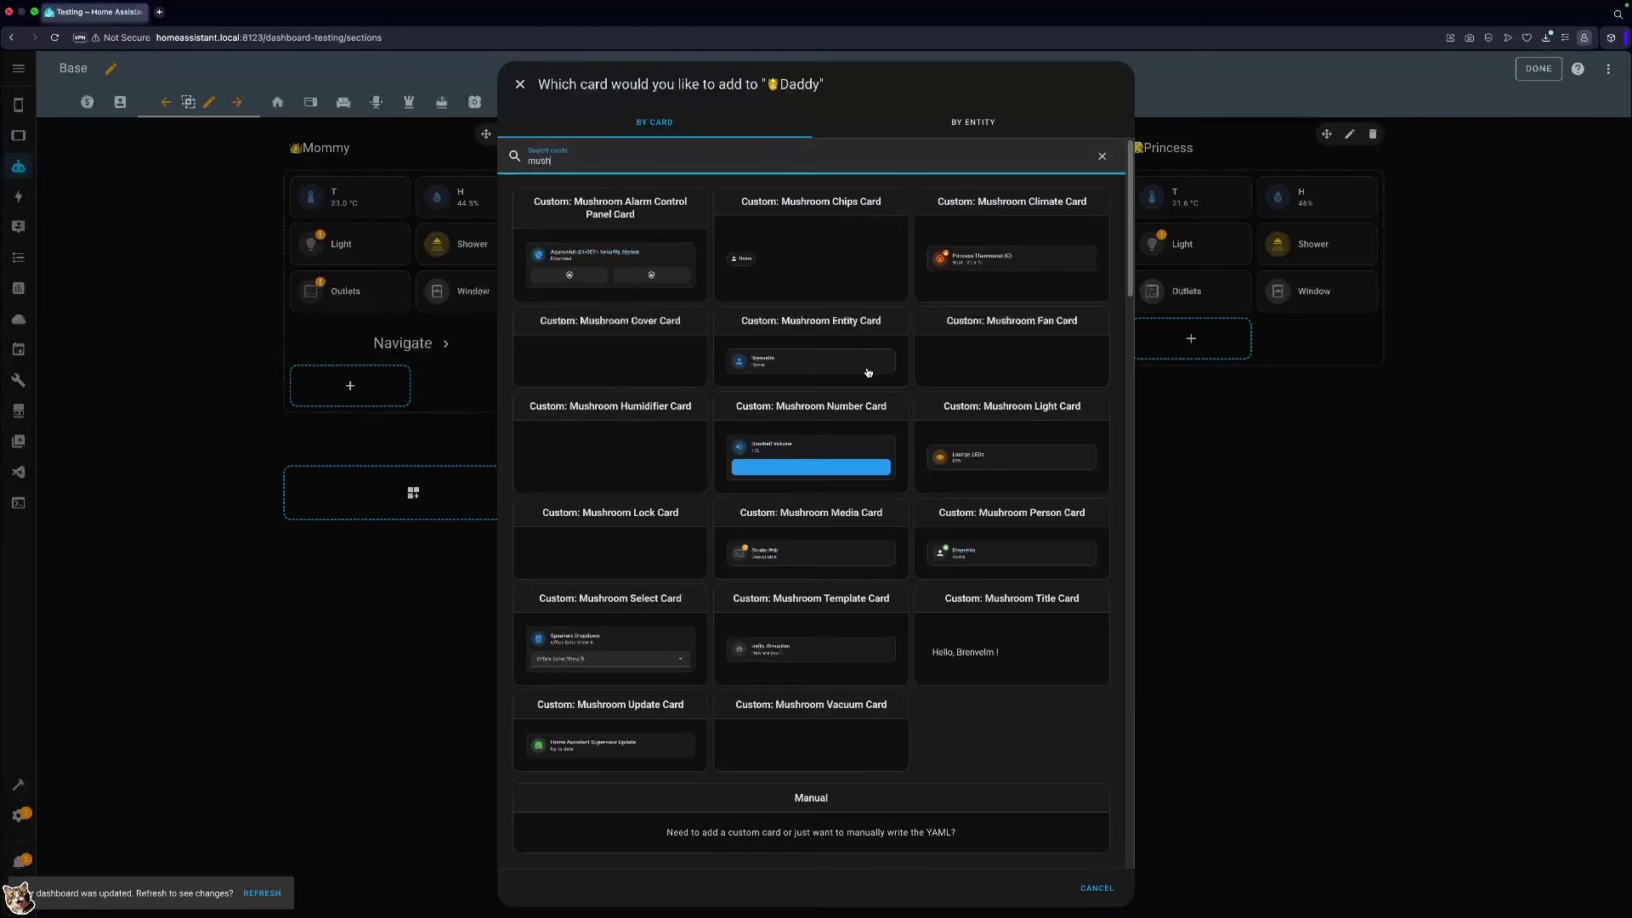
Add a Mushroom Entity card to Daddy, then pick Mushroom Chips Card after searching 'chips'.
{"action": "left_click", "coordinate": [843, 356]}
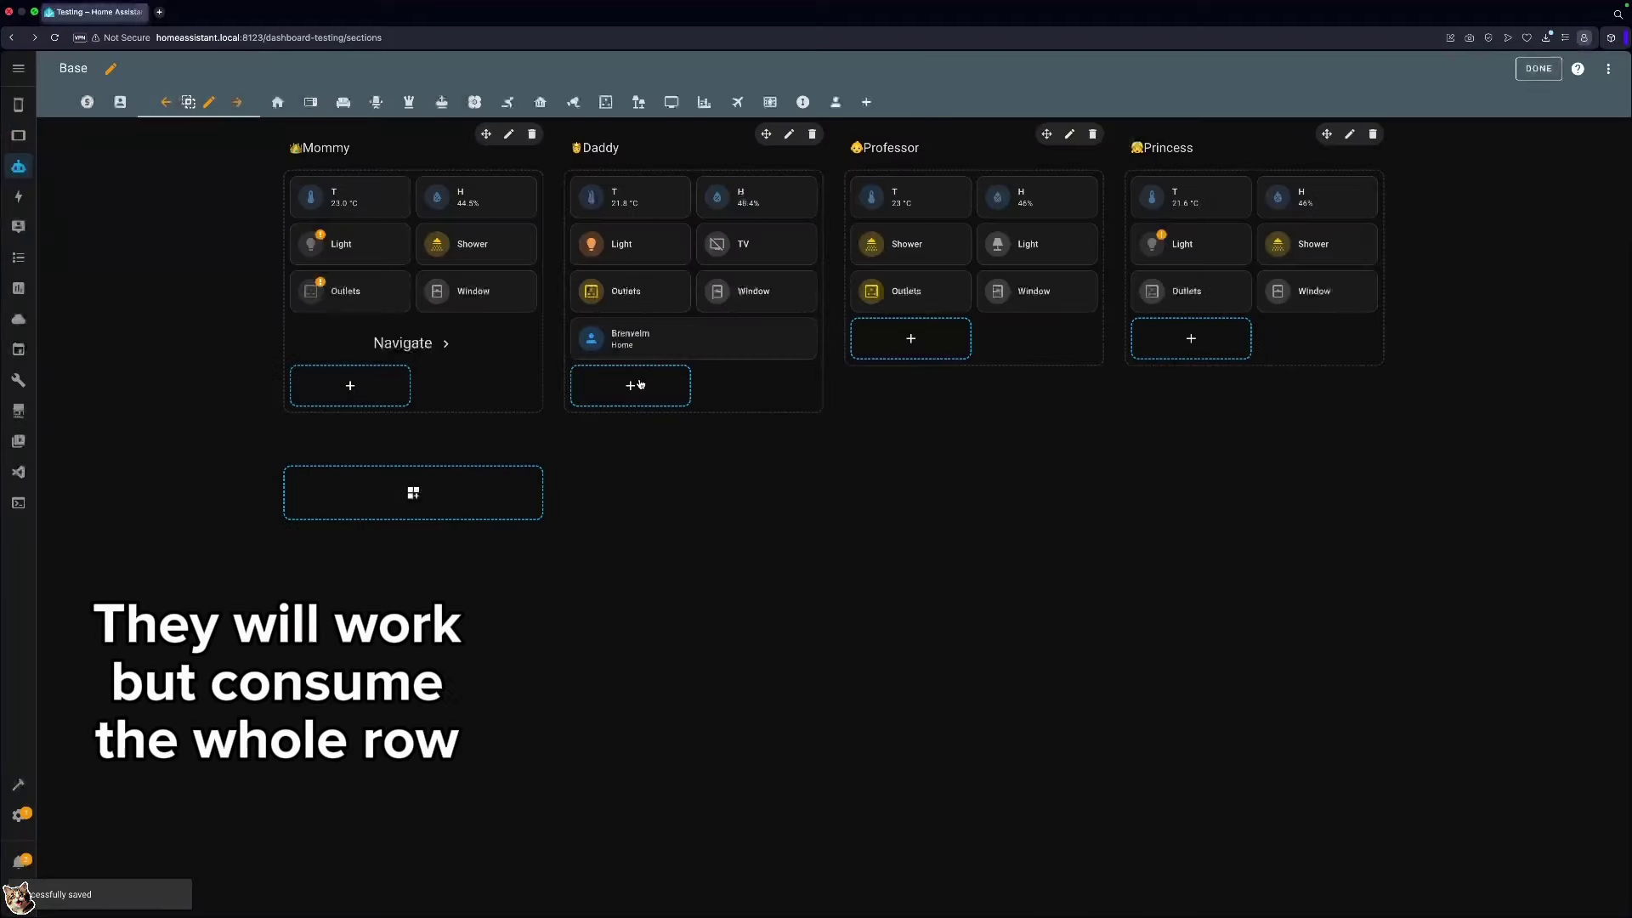
{"action": "left_click", "coordinate": [641, 385]}
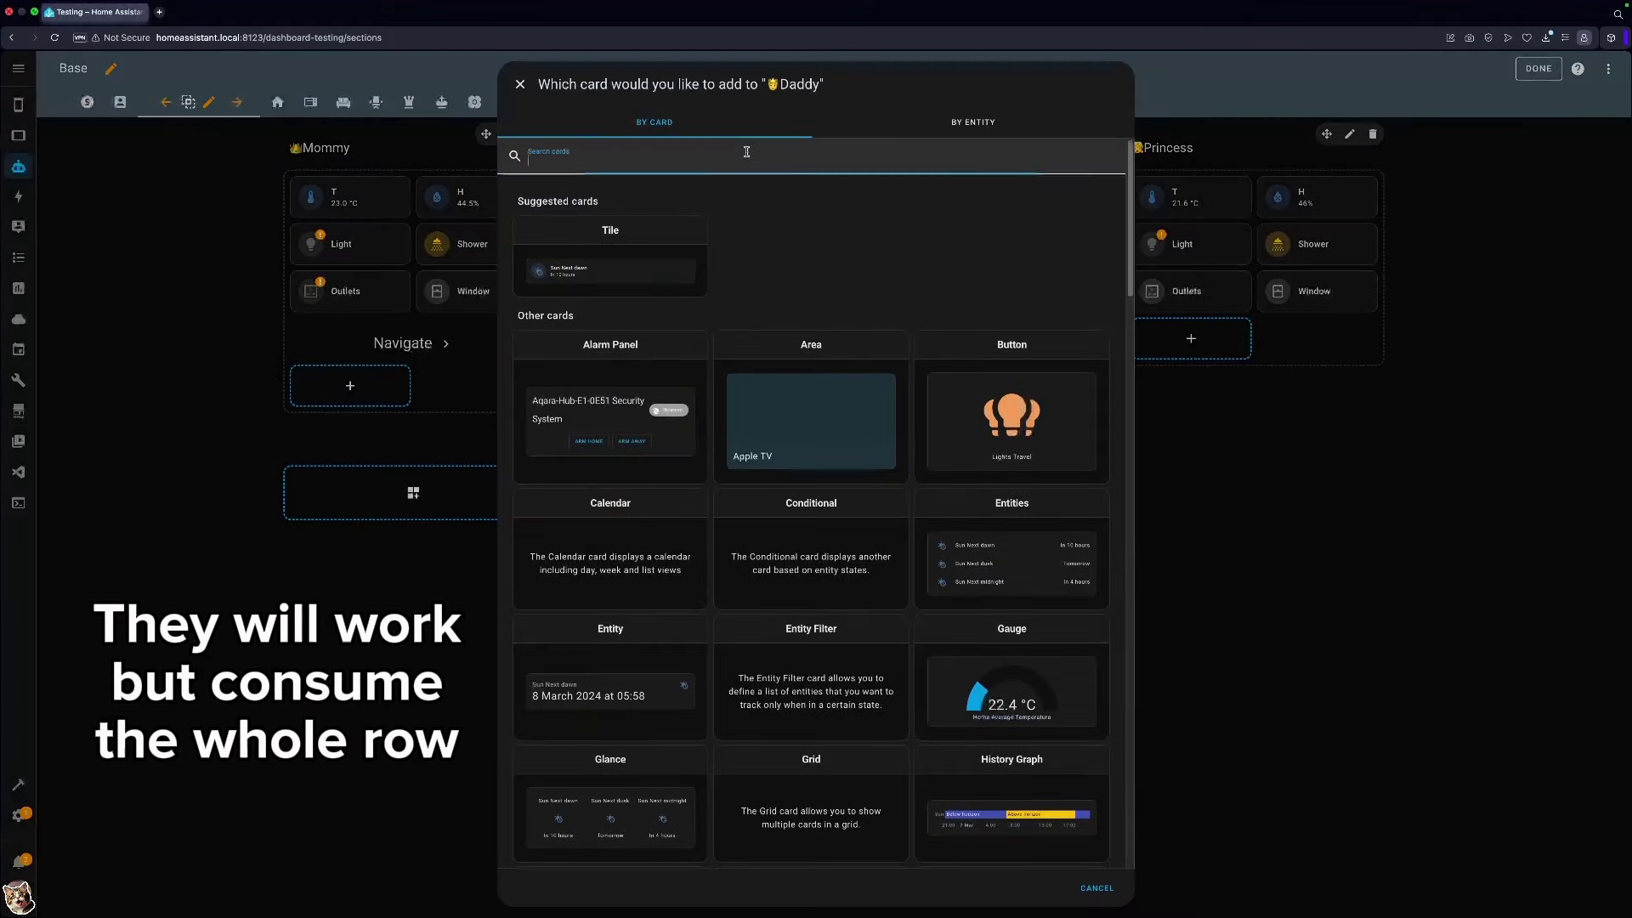
{"action": "type", "text": "chips"}
{"action": "left_click", "coordinate": [692, 228]}
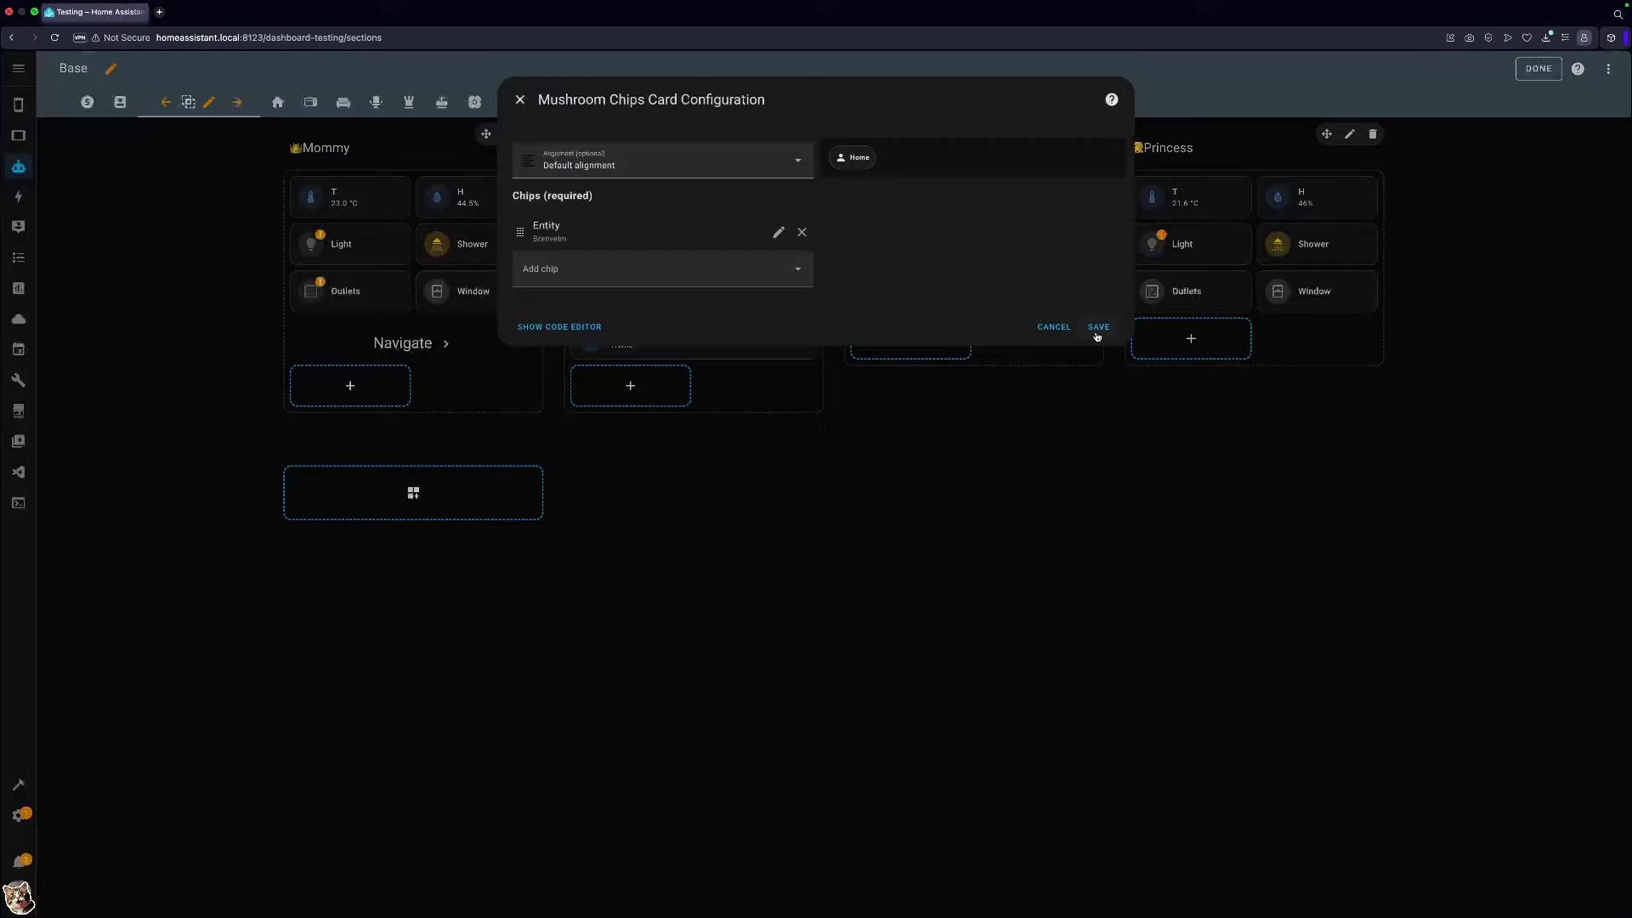